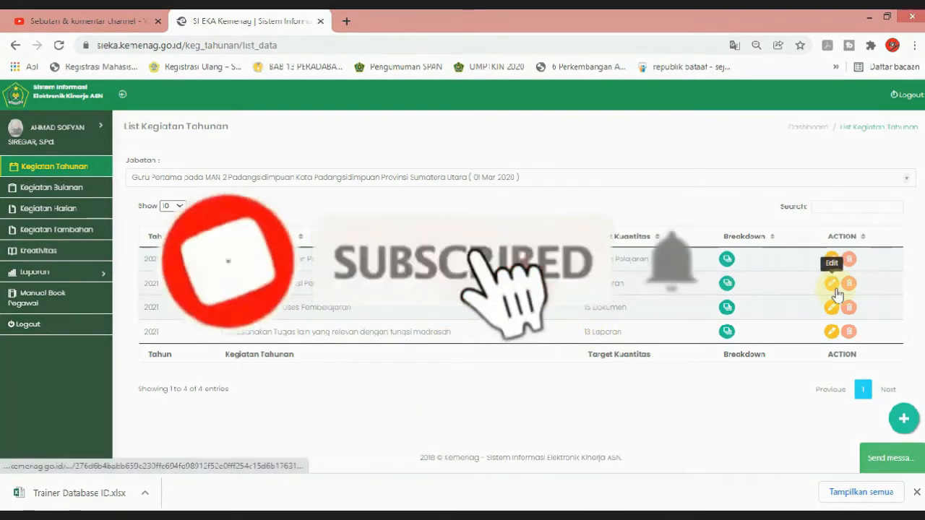
Check the edit form of the 2021 annual activity "Melaksanakan Evaluasi Pembelajaran", then open that activity's monthly breakdown.
{"action": "left_click", "coordinate": [832, 283]}
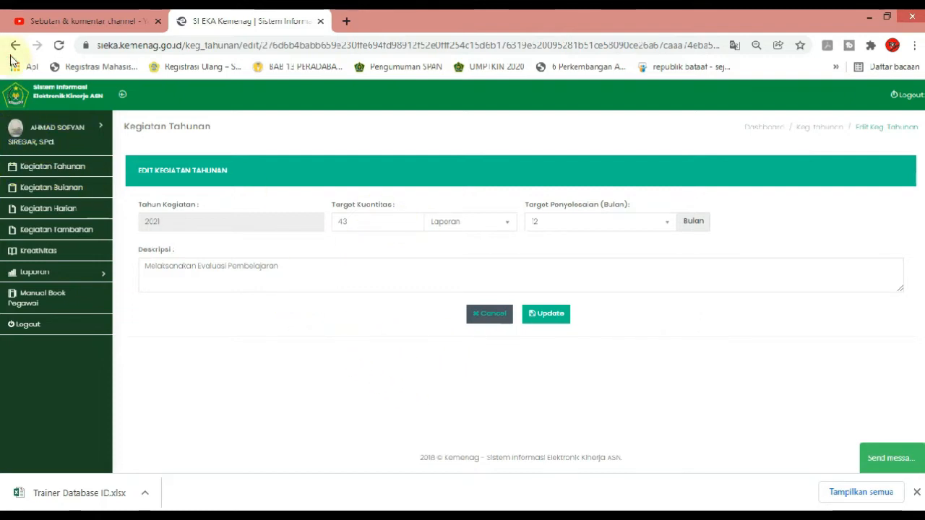
{"action": "left_click", "coordinate": [52, 166]}
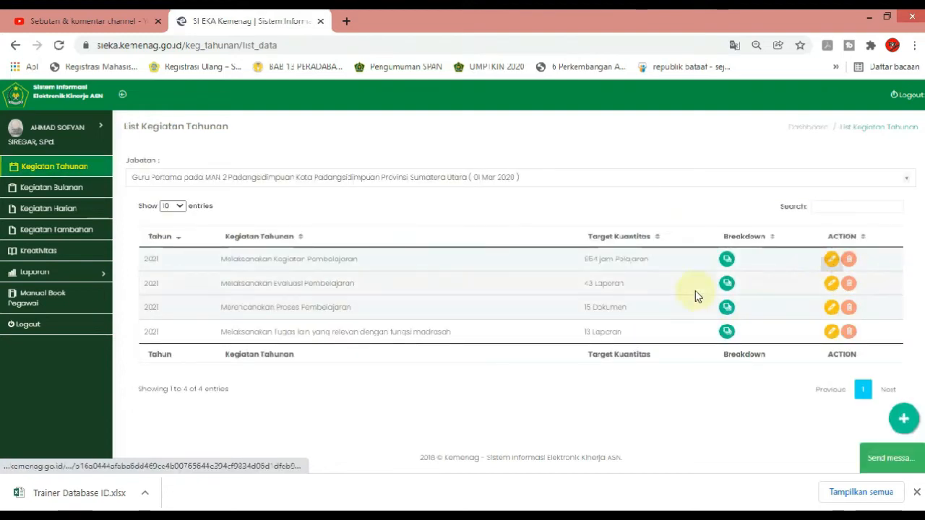
{"action": "left_click", "coordinate": [729, 284]}
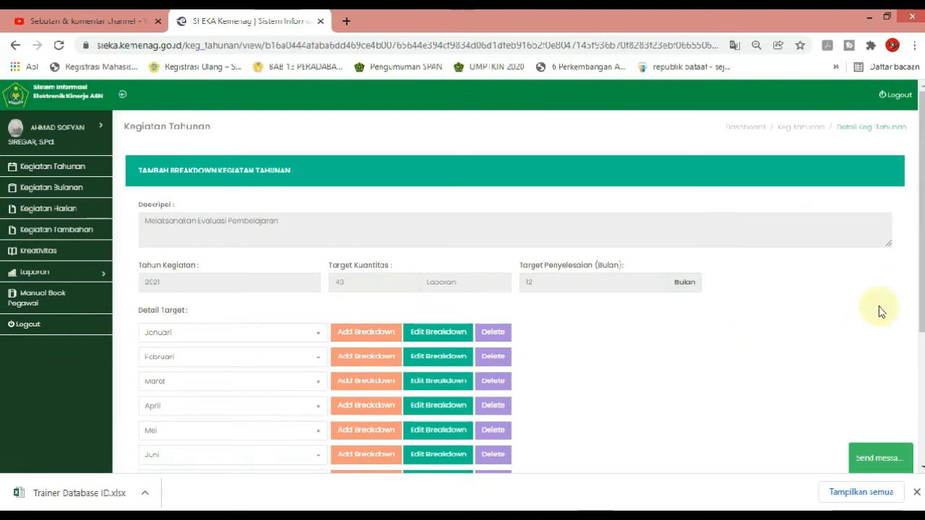
{"action": "left_click_drag", "start_coordinate": [922, 295], "coordinate": [922, 425]}
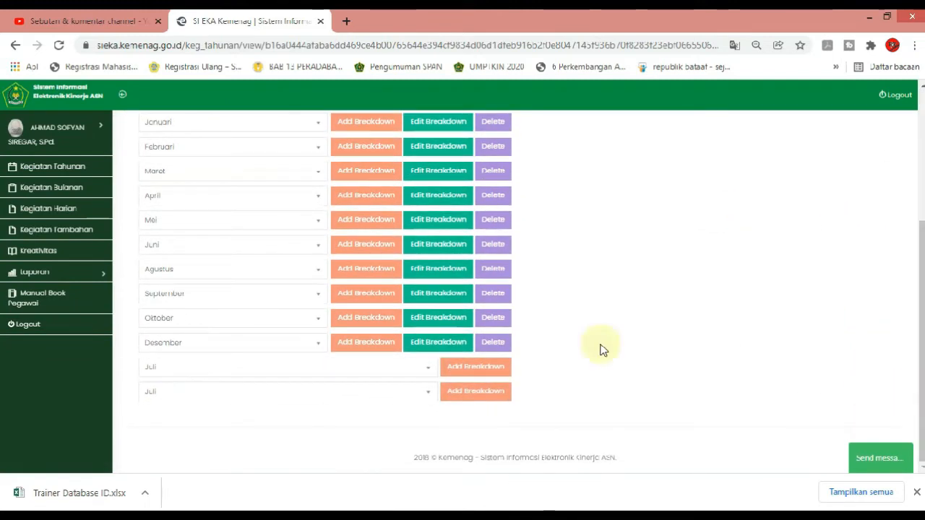
Open the September breakdown for editing and read its first activity description through to the end.
{"action": "left_click", "coordinate": [439, 296]}
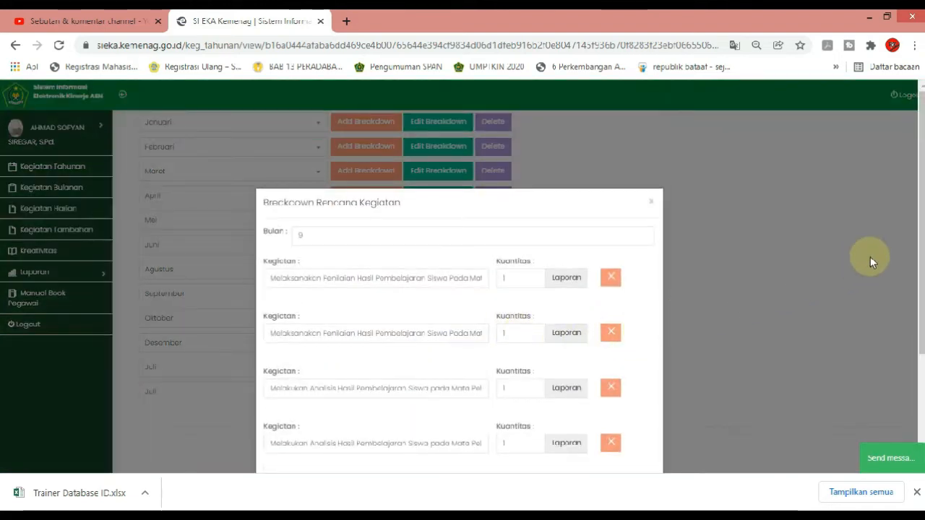
{"action": "left_click_drag", "start_coordinate": [914, 243], "coordinate": [920, 332]}
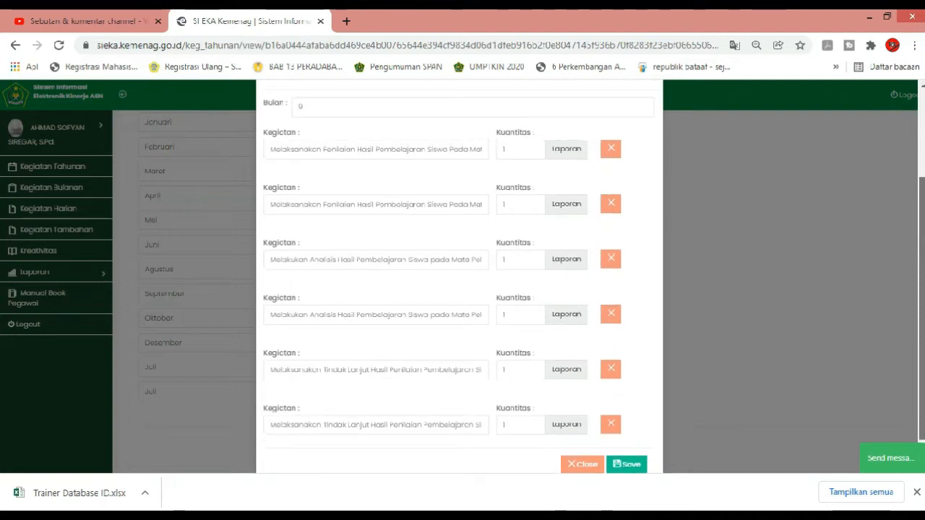
{"action": "left_click", "coordinate": [438, 149]}
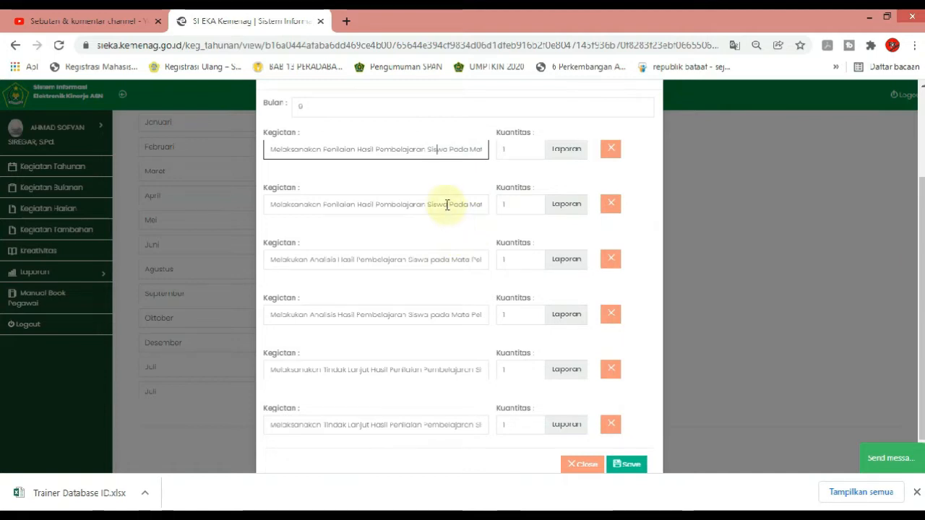
{"action": "key", "text": "Right"}
{"action": "key", "text": "Right"}
{"action": "key", "text": "Right"}
{"action": "key", "text": "Right"}
{"action": "key", "text": "Right"}
{"action": "key", "text": "Right"}
{"action": "key", "text": "Right"}
{"action": "key", "text": "Right"}
{"action": "key", "text": "Right"}
{"action": "key", "text": "Right"}
{"action": "key", "text": "Right"}
{"action": "key", "text": "Right"}
{"action": "key", "text": "Right"}
{"action": "key", "text": "Right"}
{"action": "key", "text": "Right"}
{"action": "key", "text": "Right"}
{"action": "key", "text": "Right"}
{"action": "key", "text": "Right"}
{"action": "key", "text": "Right"}
{"action": "key", "text": "Right"}
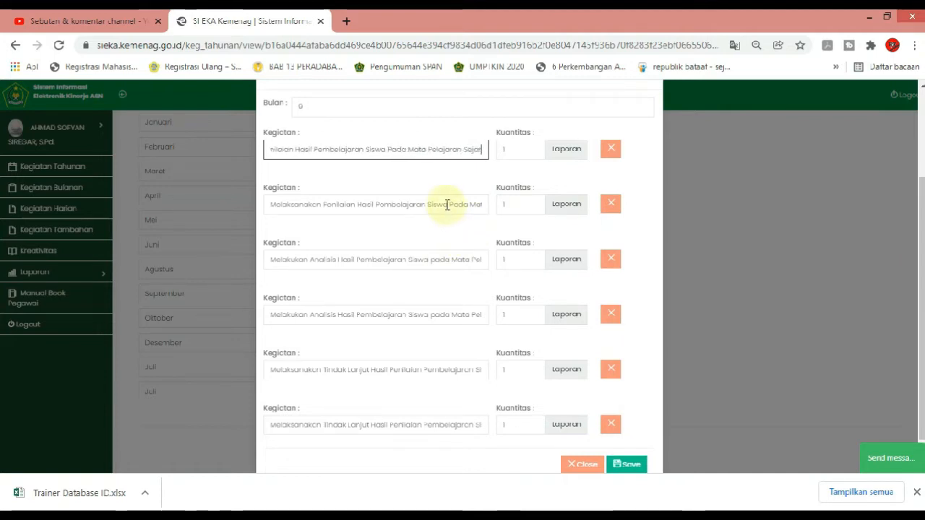
{"action": "key", "text": "Right"}
{"action": "key", "text": "Right"}
{"action": "key", "text": "Right"}
{"action": "key", "text": "Right"}
{"action": "key", "text": "Right"}
{"action": "key", "text": "Right"}
{"action": "key", "text": "Right"}
{"action": "key", "text": "Right"}
{"action": "key", "text": "Right"}
{"action": "key", "text": "Right"}
{"action": "key", "text": "Right"}
{"action": "key", "text": "Right"}
{"action": "key", "text": "Right"}
{"action": "key", "text": "Right"}
{"action": "key", "text": "Right"}
{"action": "key", "text": "Right"}
{"action": "key", "text": "Right"}
{"action": "key", "text": "Right"}
{"action": "key", "text": "Right"}
{"action": "key", "text": "Right"}
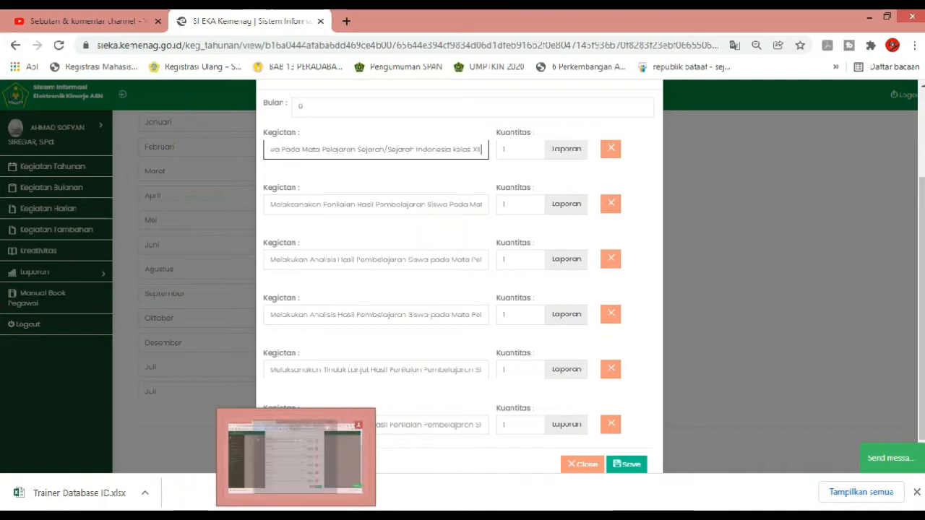
Switch to the Excel workbook and examine the Perhitungan Evaluasi sheet, including the August 2021 example of daily activities.
{"action": "left_click", "coordinate": [395, 516]}
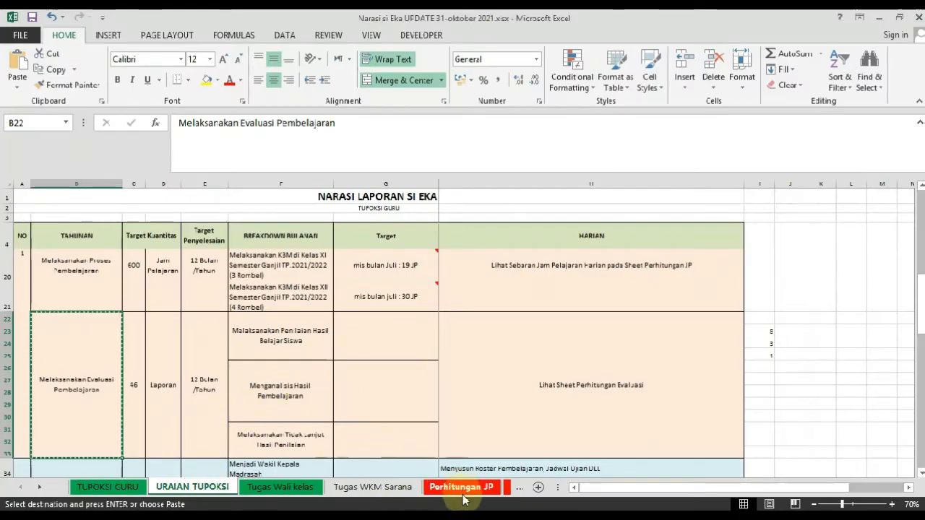
{"action": "left_click", "coordinate": [39, 488]}
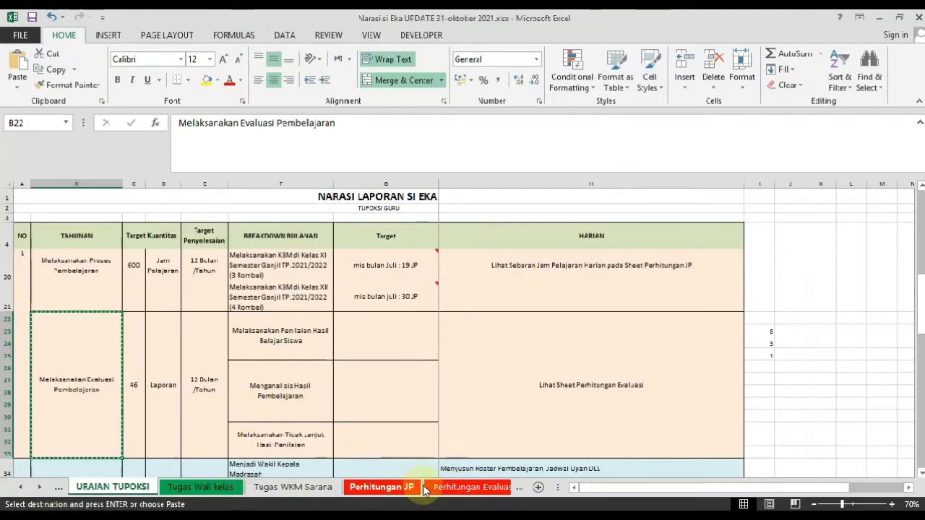
{"action": "left_click", "coordinate": [455, 489]}
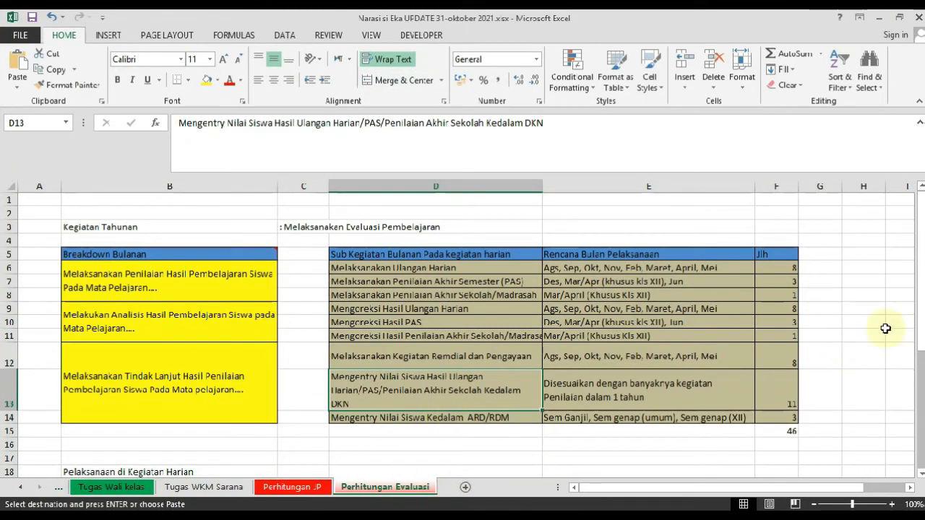
{"action": "left_click_drag", "start_coordinate": [920, 311], "coordinate": [920, 318]}
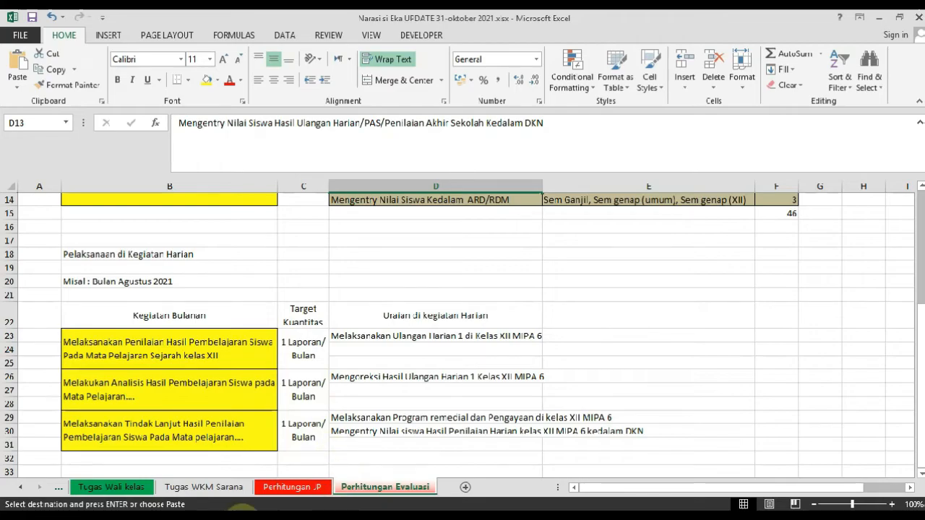
Switch back to SI EKA in Chrome and read the second September activity description through to the end.
{"action": "left_click", "coordinate": [244, 516]}
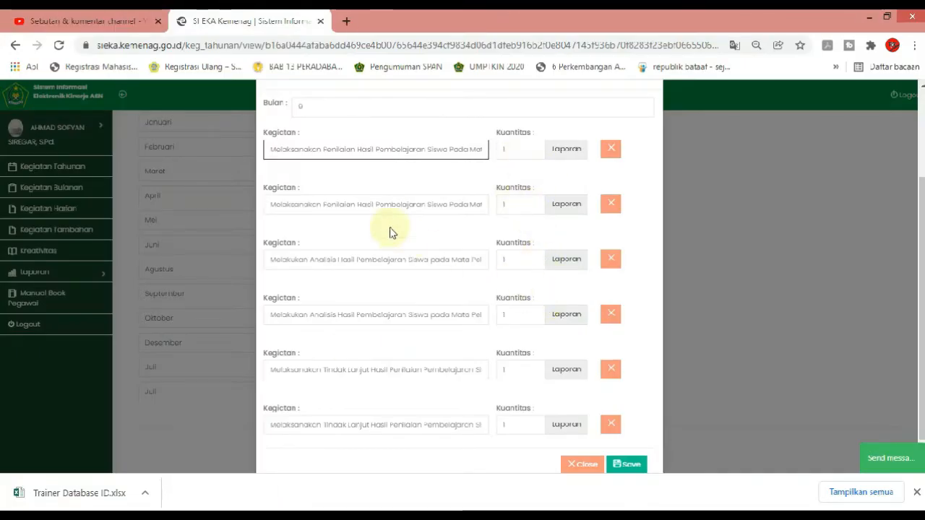
{"action": "left_click", "coordinate": [446, 205]}
{"action": "key", "text": "Right"}
{"action": "key", "text": "Right"}
{"action": "key", "text": "Right"}
{"action": "key", "text": "Right"}
{"action": "key", "text": "Right"}
{"action": "key", "text": "Right"}
{"action": "key", "text": "Right"}
{"action": "key", "text": "Right"}
{"action": "key", "text": "Right"}
{"action": "key", "text": "Right"}
{"action": "key", "text": "Right"}
{"action": "key", "text": "Right"}
{"action": "key", "text": "Right"}
{"action": "key", "text": "Right"}
{"action": "key", "text": "Right"}
{"action": "key", "text": "Right"}
{"action": "key", "text": "Right"}
{"action": "key", "text": "Right"}
{"action": "key", "text": "Right"}
{"action": "key", "text": "Right"}
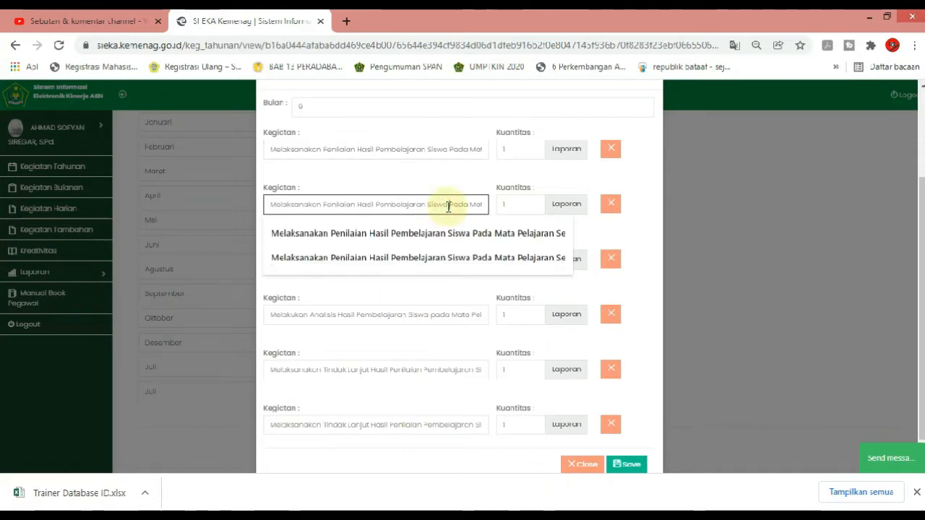
{"action": "key", "text": "Right"}
{"action": "key", "text": "Right"}
{"action": "key", "text": "Right"}
{"action": "key", "text": "Right"}
{"action": "key", "text": "Right"}
{"action": "key", "text": "Right"}
{"action": "key", "text": "Right"}
{"action": "key", "text": "Right"}
{"action": "key", "text": "Right"}
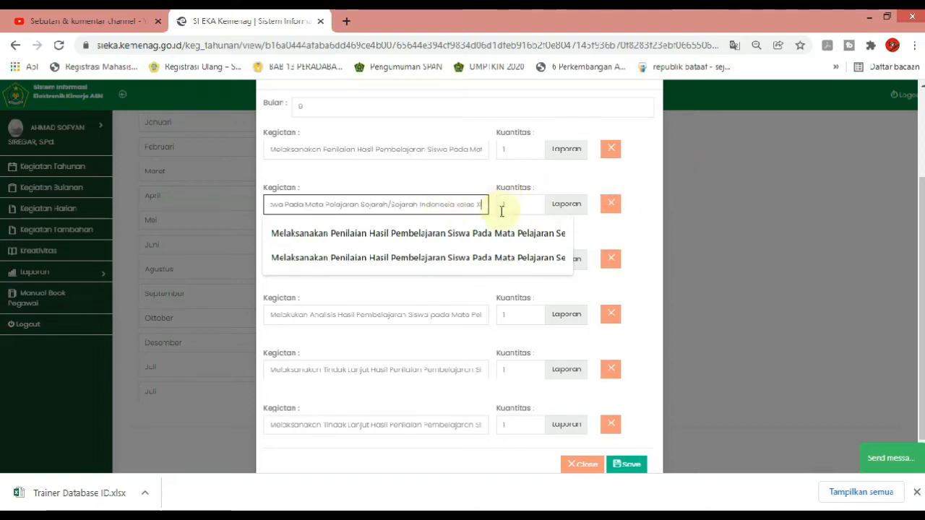
Read the full description of the first September activity again to check its subject and class.
{"action": "left_click", "coordinate": [474, 147]}
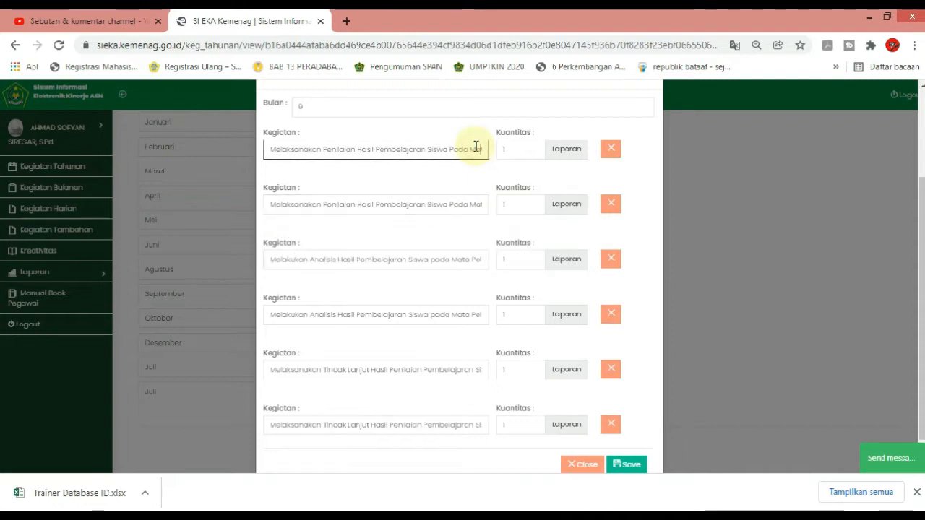
{"action": "key", "text": "Right"}
{"action": "key", "text": "Right"}
{"action": "key", "text": "Right"}
{"action": "key", "text": "Right"}
{"action": "key", "text": "Right"}
{"action": "key", "text": "Right"}
{"action": "key", "text": "Right"}
{"action": "key", "text": "Right"}
{"action": "key", "text": "Right"}
{"action": "key", "text": "Right"}
{"action": "key", "text": "Right"}
{"action": "key", "text": "Right"}
{"action": "key", "text": "Right"}
{"action": "key", "text": "Right"}
{"action": "key", "text": "Right"}
{"action": "key", "text": "Right"}
{"action": "key", "text": "Right"}
{"action": "key", "text": "Right"}
{"action": "key", "text": "Right"}
{"action": "key", "text": "Right"}
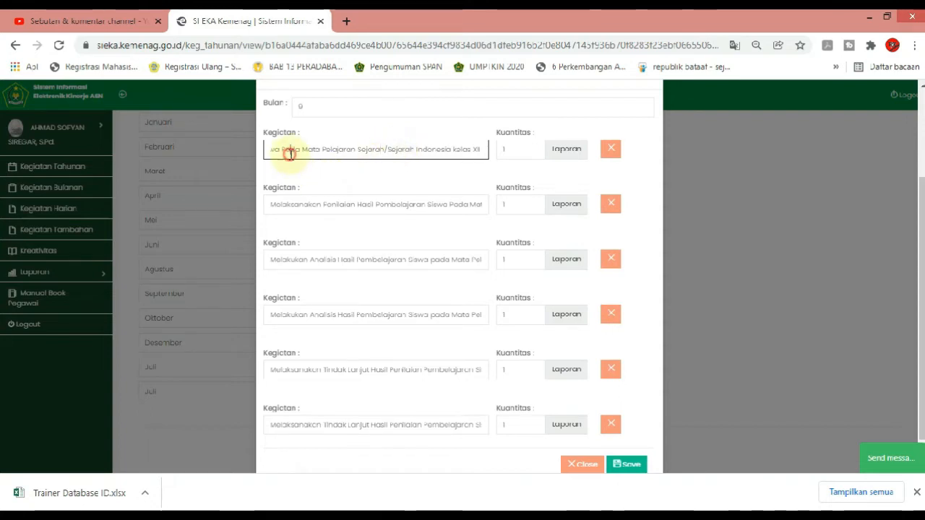
Switch to Excel and compare the "Melaksanakan Penilaian Hasil" and "Melakukan Analisis Hasil" monthly activities with the September breakdown in SI EKA.
{"action": "left_click", "coordinate": [505, 514]}
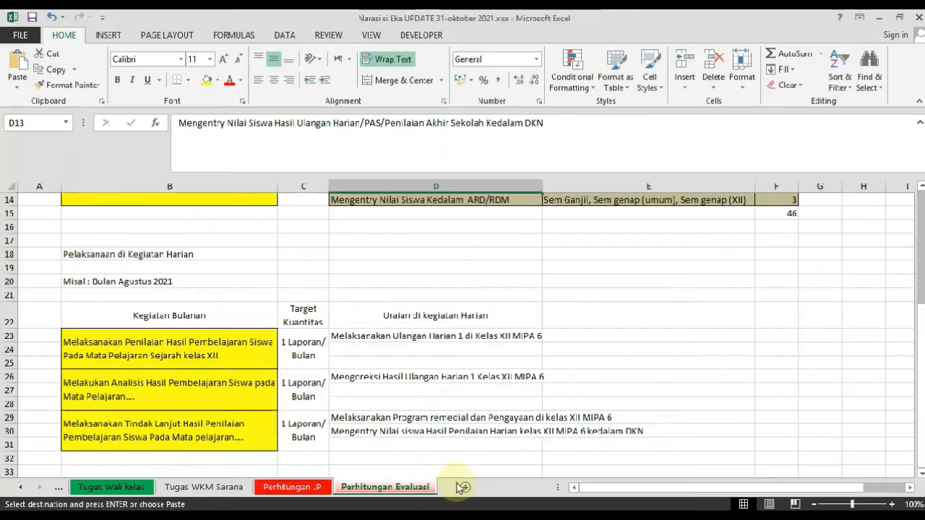
{"action": "left_click", "coordinate": [188, 342]}
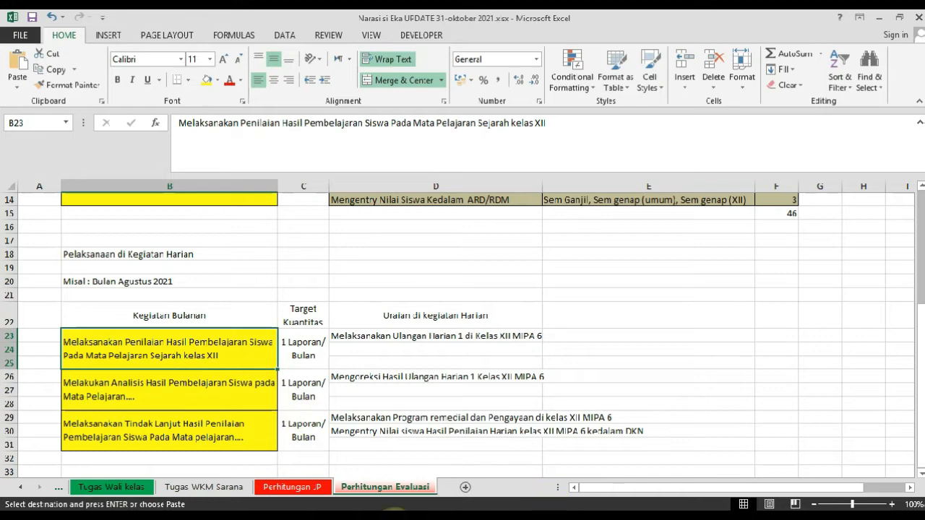
{"action": "left_click", "coordinate": [258, 514]}
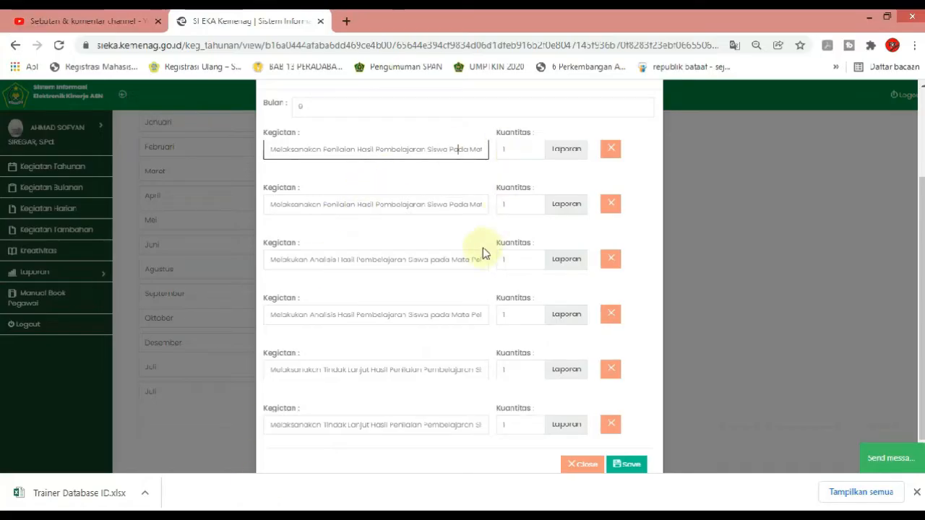
{"action": "key", "text": "alt+Tab"}
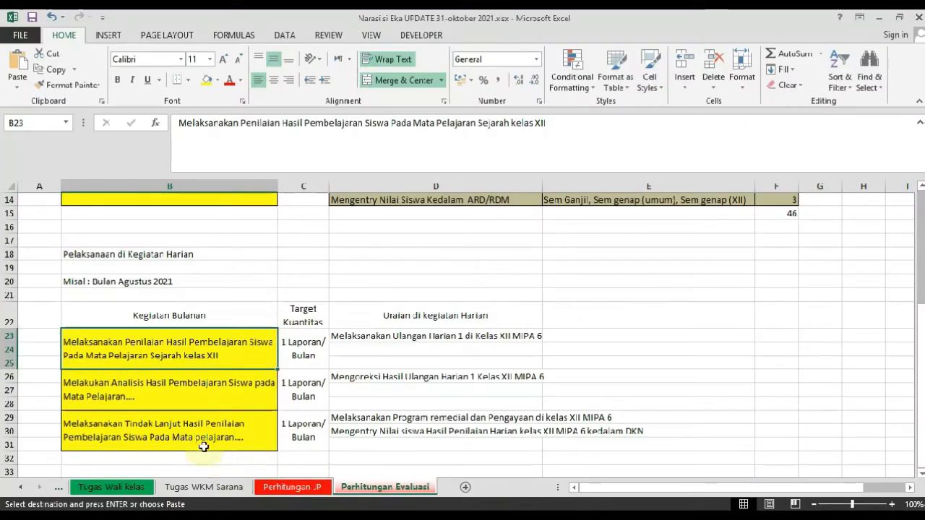
{"action": "left_click", "coordinate": [180, 404]}
Switch back to SI EKA and read the third September activity, "Melakukan Analisis Hasil Pembelajaran", through to its class.
{"action": "left_click", "coordinate": [257, 515]}
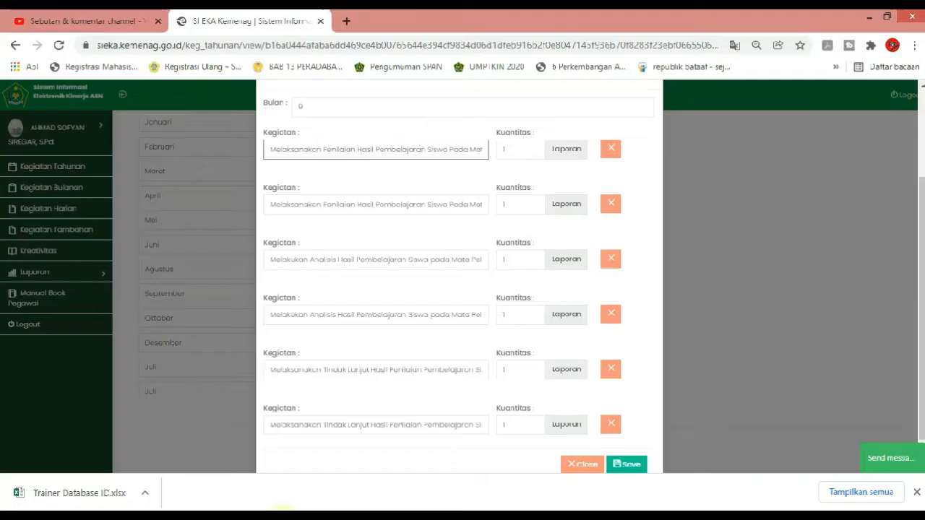
{"action": "left_click", "coordinate": [419, 261]}
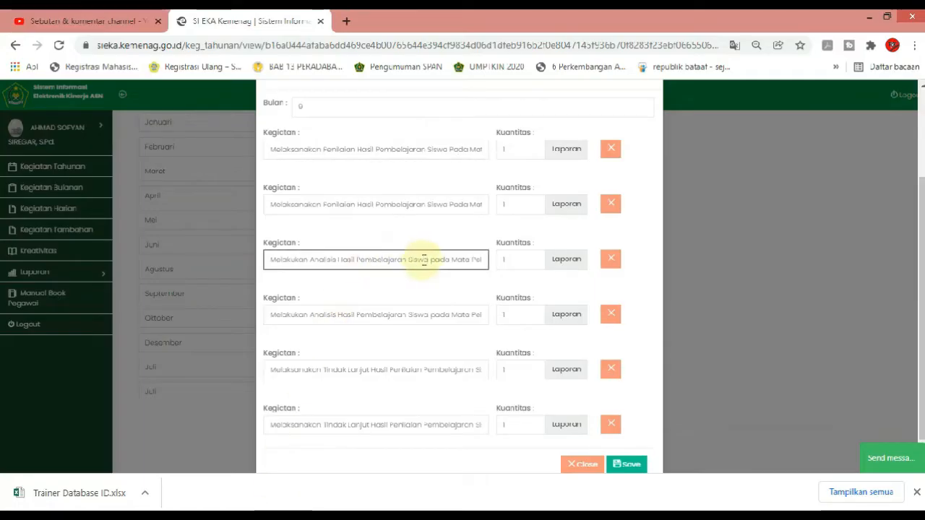
{"action": "key", "text": "Right"}
{"action": "key", "text": "Right"}
{"action": "key", "text": "Right"}
{"action": "key", "text": "Right"}
{"action": "key", "text": "Right"}
{"action": "key", "text": "Right"}
{"action": "key", "text": "Right"}
{"action": "key", "text": "Right"}
{"action": "key", "text": "Right"}
{"action": "key", "text": "Right"}
{"action": "key", "text": "Right"}
{"action": "key", "text": "Right"}
{"action": "key", "text": "Right"}
{"action": "key", "text": "Right"}
{"action": "key", "text": "Right"}
{"action": "key", "text": "Right"}
{"action": "key", "text": "Right"}
{"action": "key", "text": "Right"}
{"action": "key", "text": "Right"}
{"action": "key", "text": "Right"}
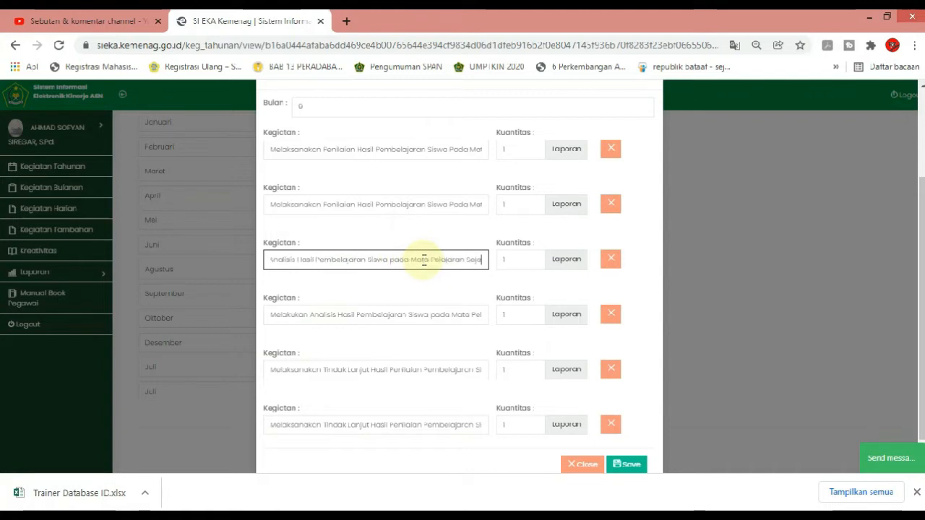
{"action": "type", "text": "II"}
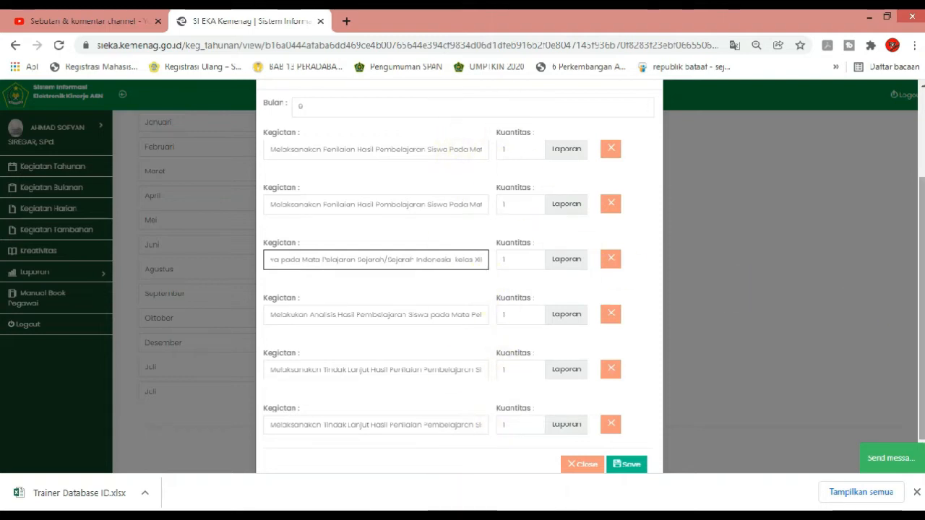
Review all the September breakdown activities and quantities and compare them with the Excel example of monthly activities.
{"action": "left_click", "coordinate": [610, 258]}
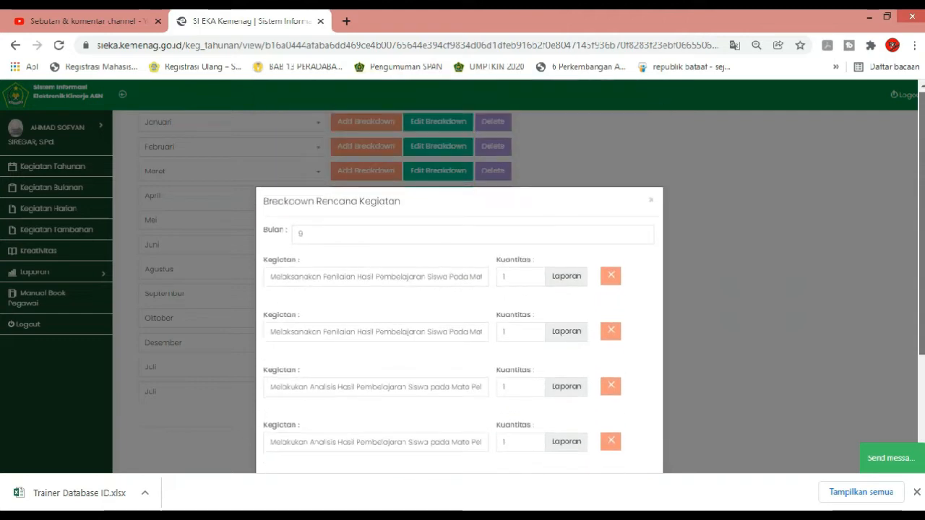
{"action": "scroll", "coordinate": [597, 238], "scroll_direction": "down", "scroll_amount": 2}
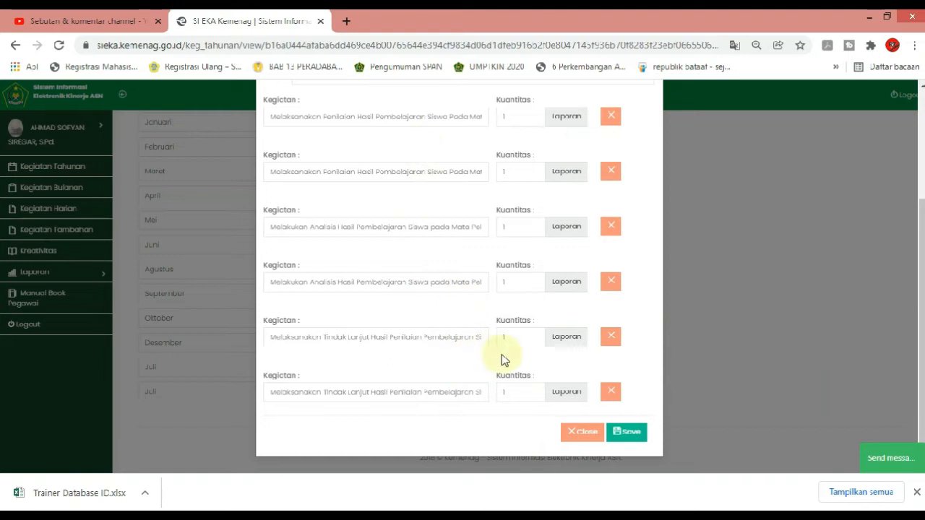
{"action": "scroll", "coordinate": [615, 289], "scroll_direction": "up", "scroll_amount": 1}
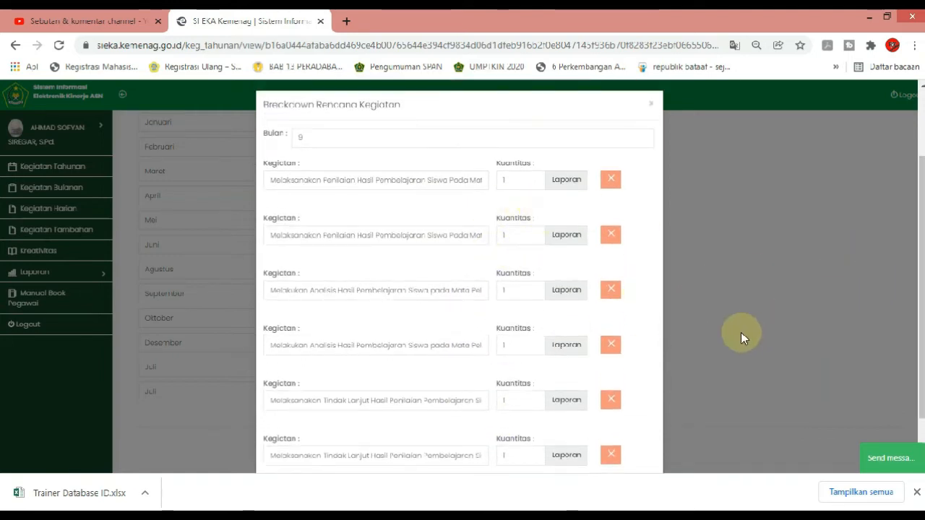
{"action": "scroll", "coordinate": [908, 347], "scroll_direction": "down", "scroll_amount": 1}
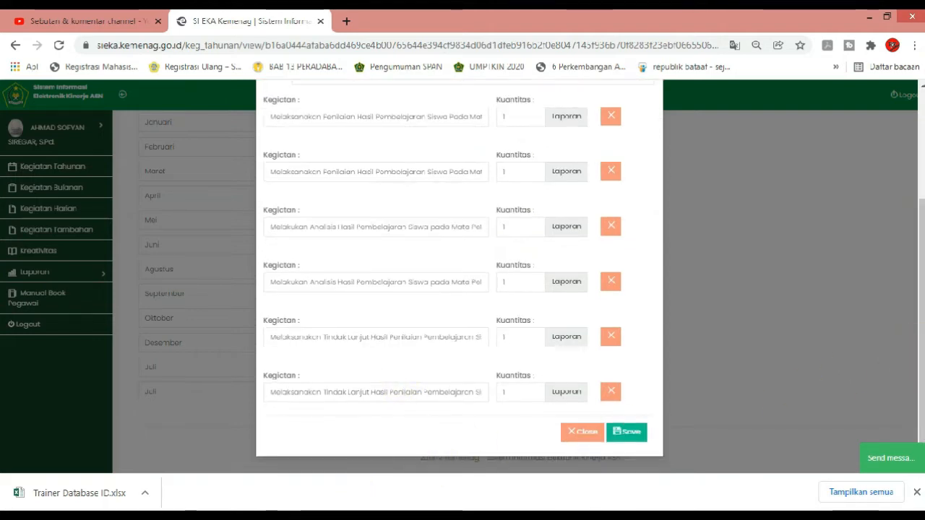
{"action": "left_click", "coordinate": [209, 518]}
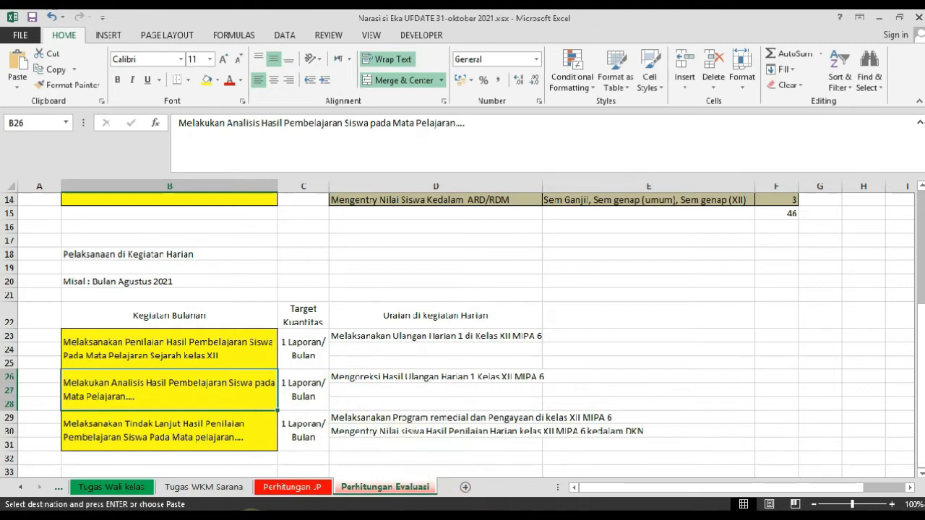
{"action": "left_click", "coordinate": [250, 517]}
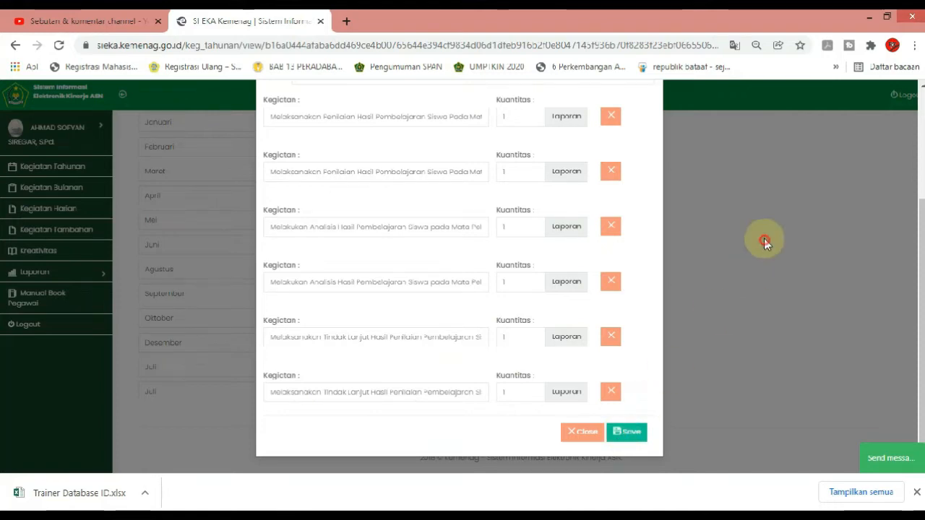
Close the September breakdown, reopen it for editing and review its activity list down to the end.
{"action": "left_click", "coordinate": [765, 242]}
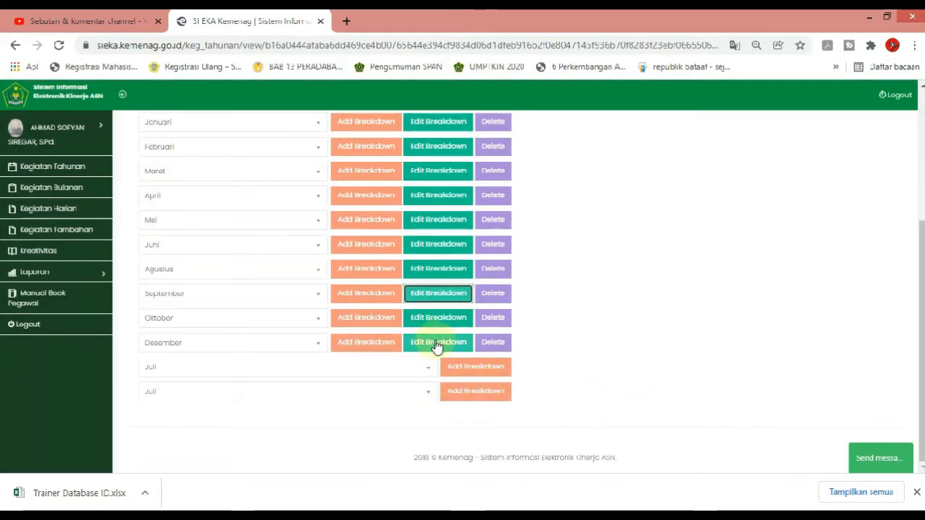
{"action": "left_click", "coordinate": [437, 295]}
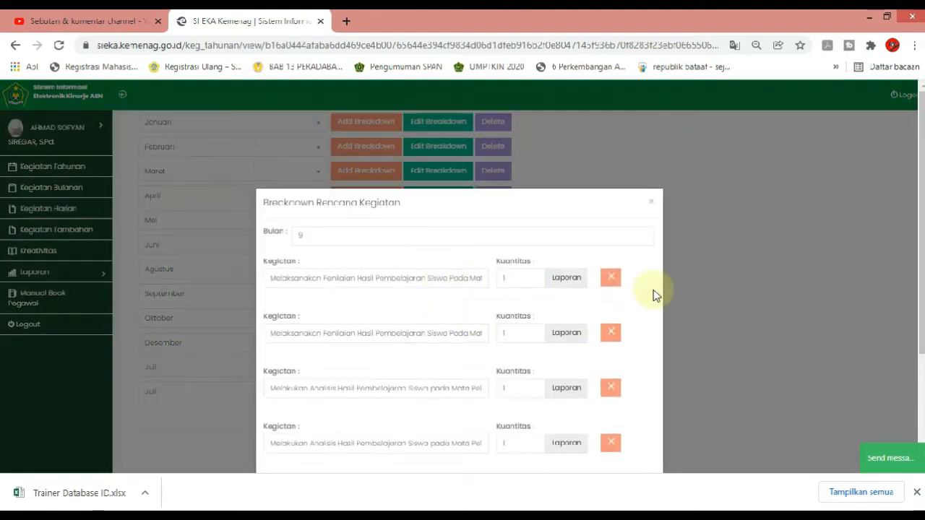
{"action": "scroll", "coordinate": [912, 217], "scroll_direction": "down", "scroll_amount": 3}
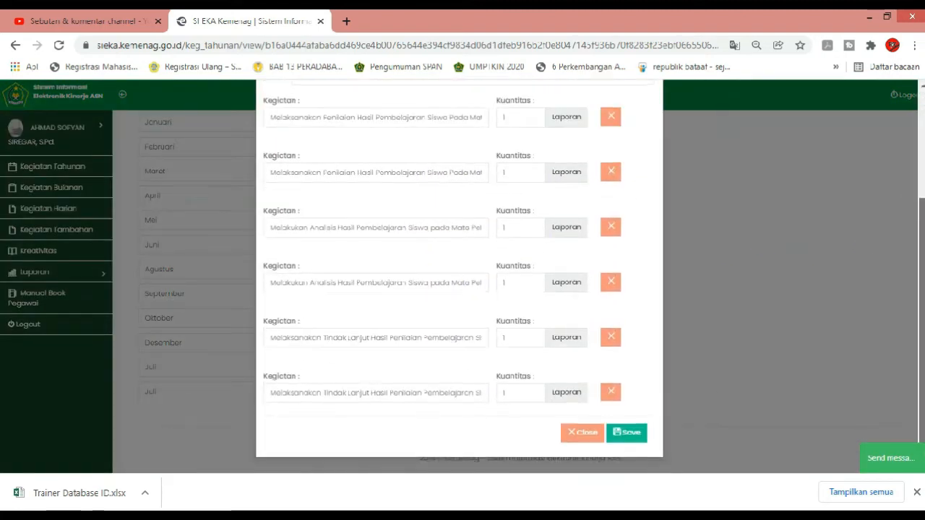
Close the September breakdown without saving and open the monthly activity list for 2021.
{"action": "scroll", "coordinate": [801, 281], "scroll_direction": "up", "scroll_amount": 3}
{"action": "left_click", "coordinate": [801, 281]}
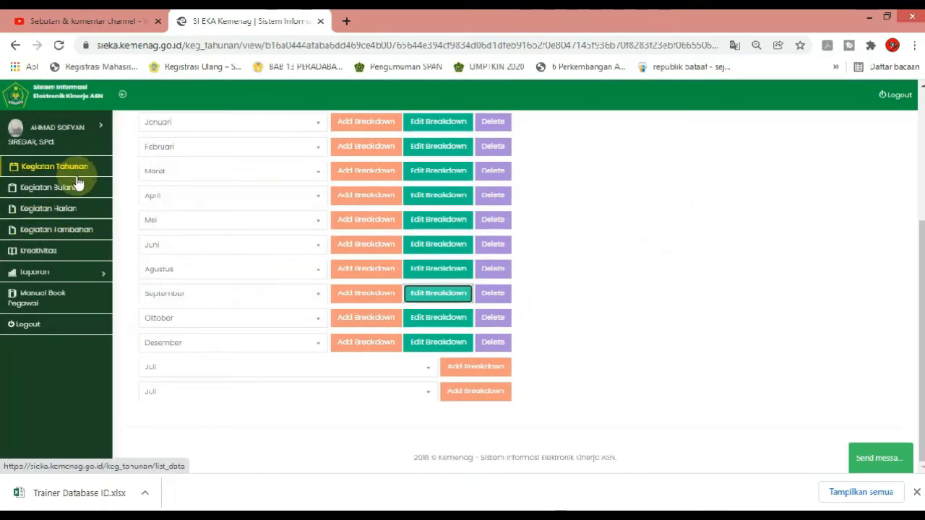
{"action": "left_click", "coordinate": [55, 186]}
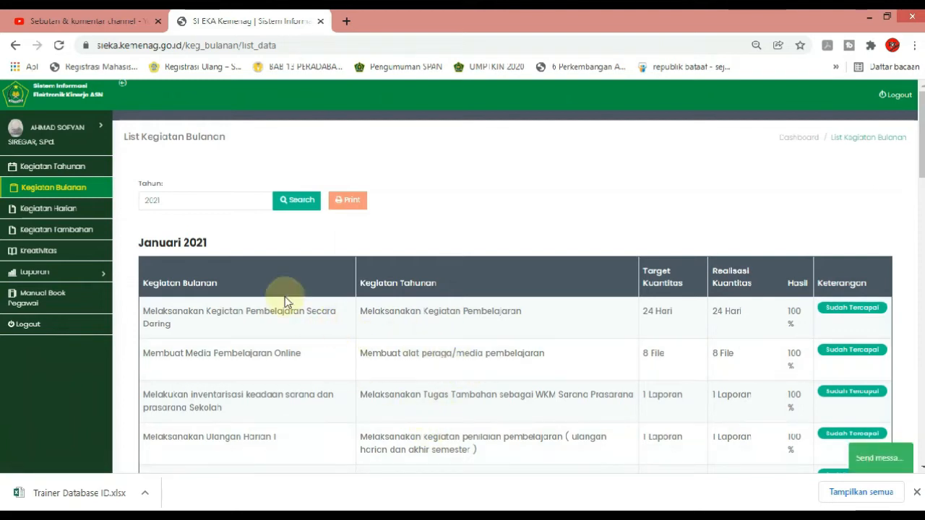
{"action": "left_click", "coordinate": [233, 197]}
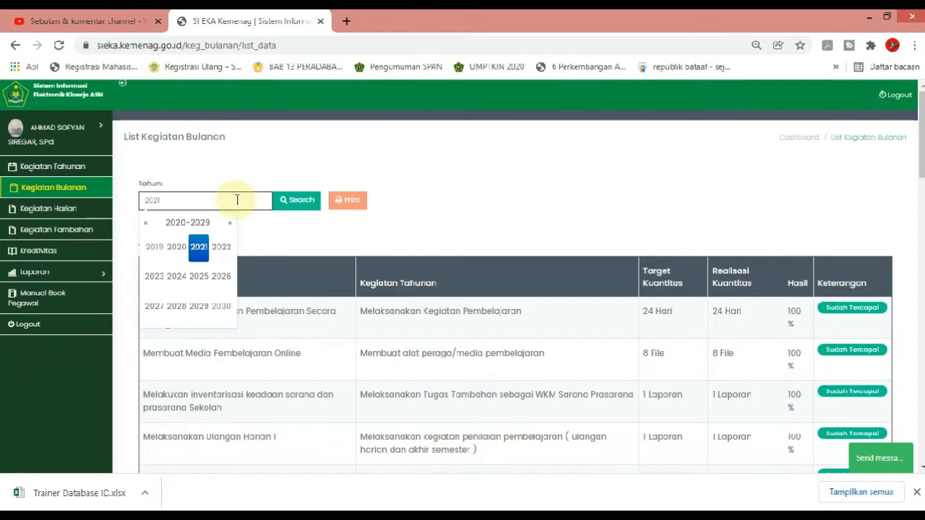
{"action": "left_click", "coordinate": [492, 173]}
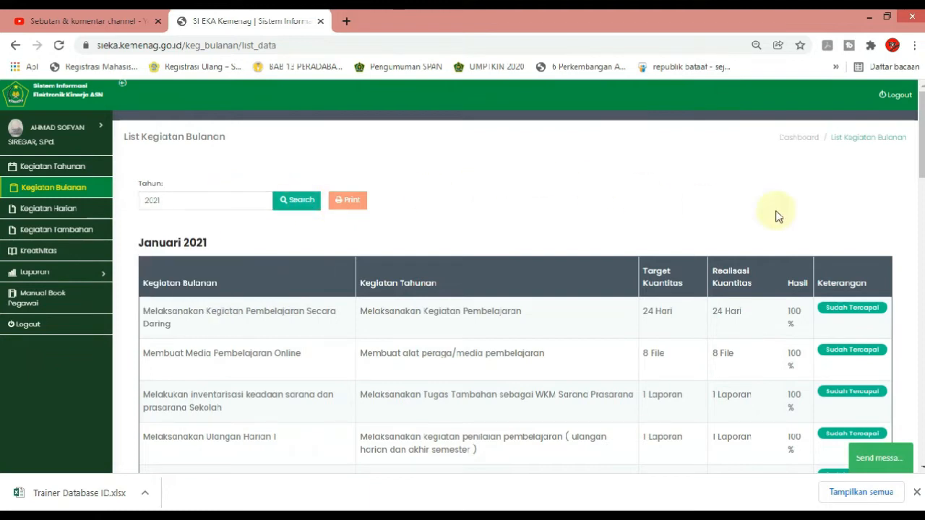
Go to page 3 of the monthly list and review the September 2021 activities under "Melaksanakan Evaluasi Pembelajaran" with their targets and status.
{"action": "left_click_drag", "start_coordinate": [922, 145], "coordinate": [922, 462]}
{"action": "left_click", "coordinate": [505, 396]}
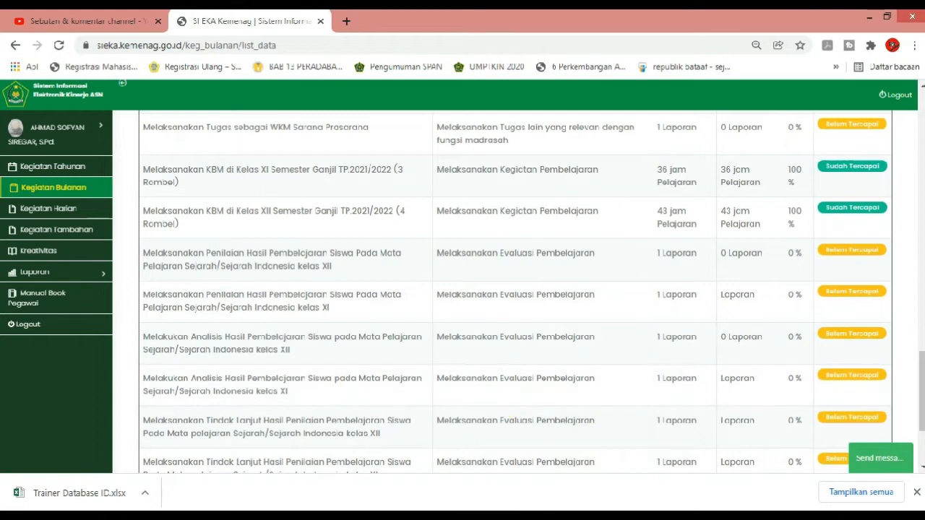
{"action": "mouse_move", "coordinate": [919, 365]}
{"action": "left_mouse_down"}
{"action": "mouse_move", "coordinate": [921, 320]}
{"action": "mouse_move", "coordinate": [920, 377]}
{"action": "left_mouse_up"}
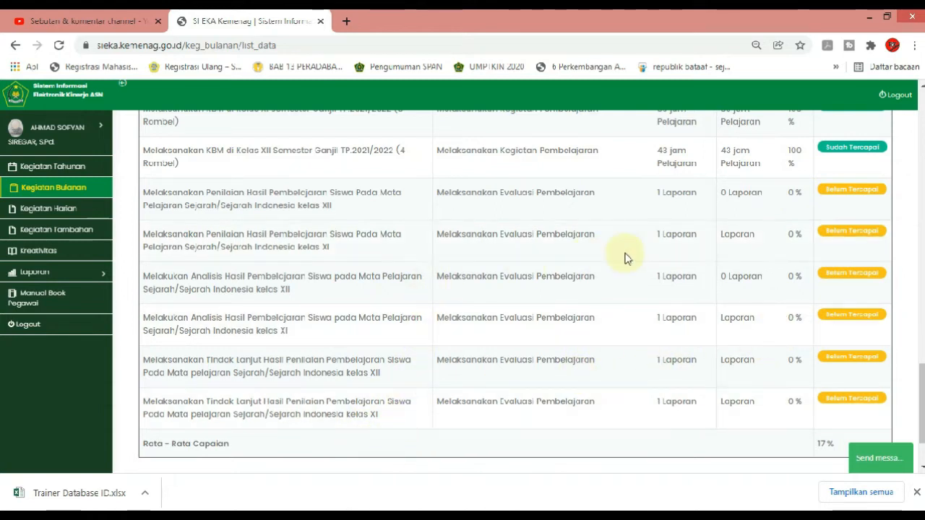
{"action": "scroll", "coordinate": [625, 418], "scroll_direction": "up", "scroll_amount": 5}
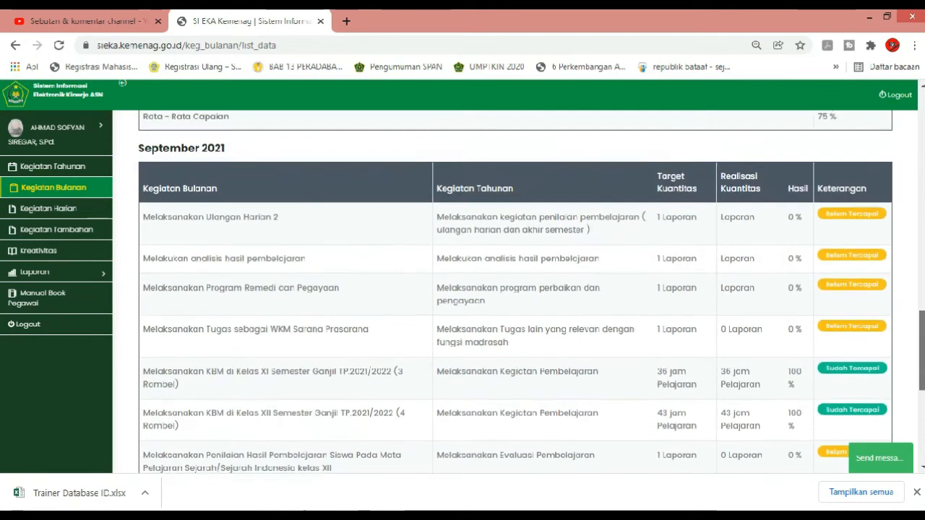
{"action": "scroll", "coordinate": [626, 417], "scroll_direction": "down", "scroll_amount": 6}
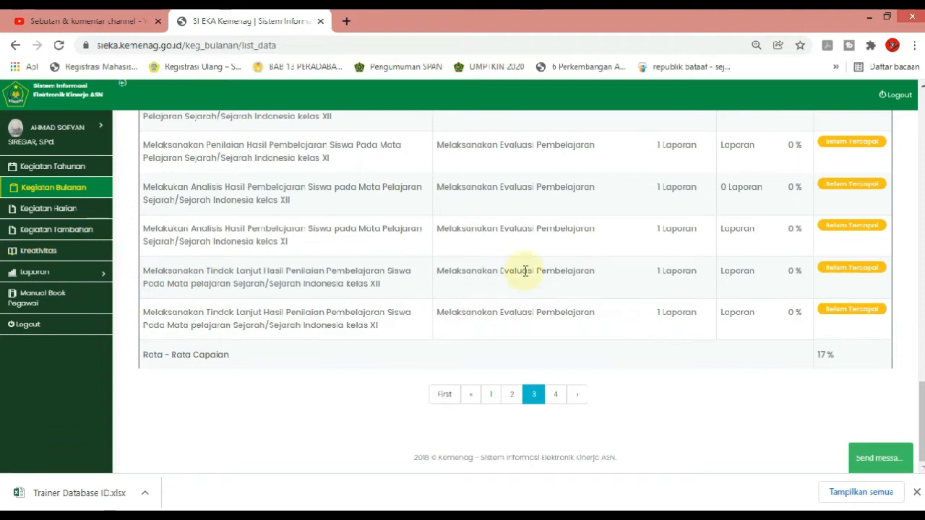
{"action": "left_click_drag", "start_coordinate": [921, 433], "coordinate": [920, 390]}
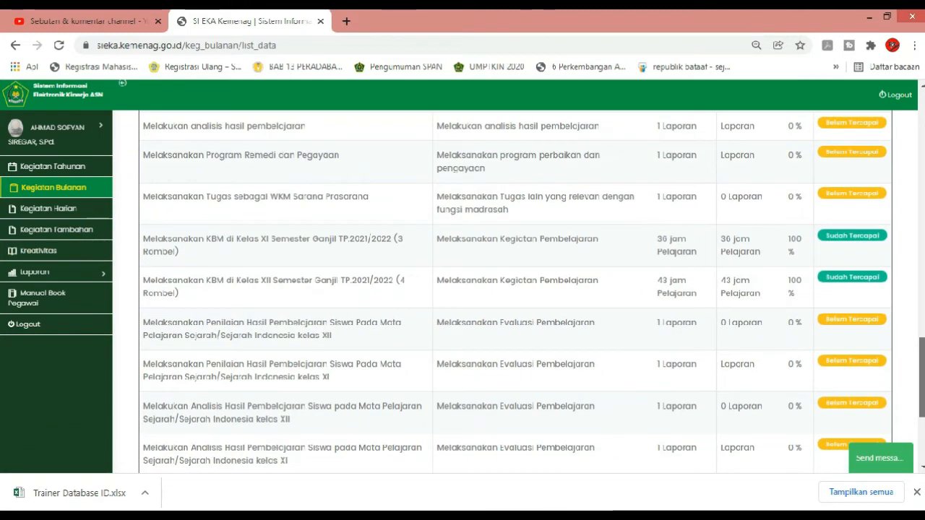
{"action": "scroll", "coordinate": [790, 368], "scroll_direction": "down", "scroll_amount": 1}
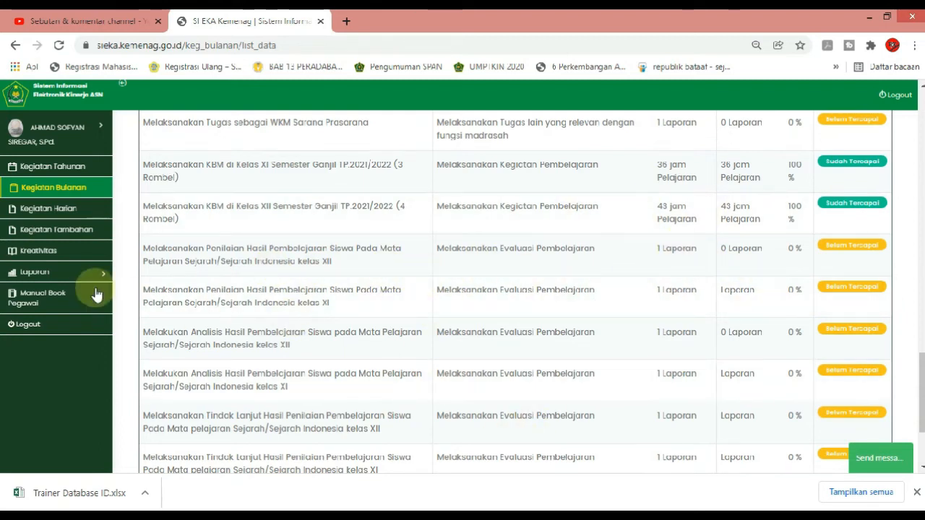
Open the daily activity list and filter it to September 2021.
{"action": "left_click", "coordinate": [63, 214]}
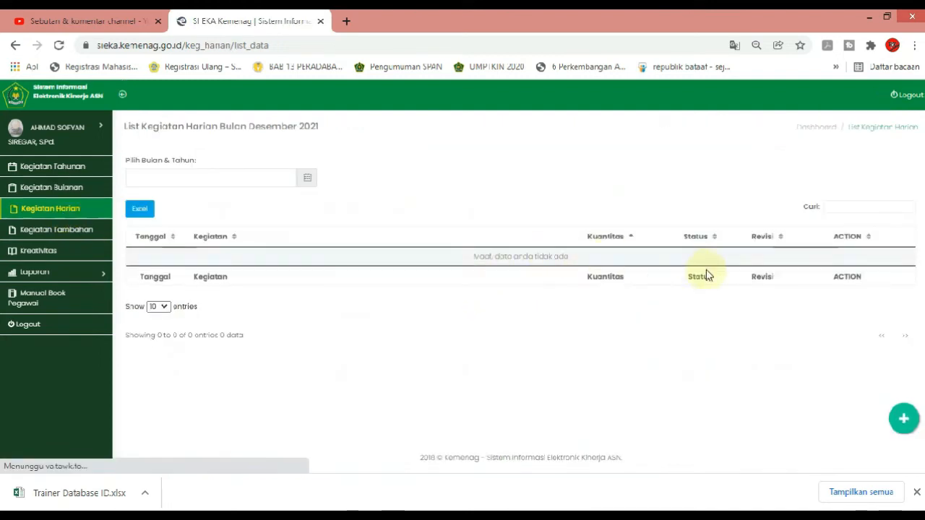
{"action": "left_click", "coordinate": [232, 178]}
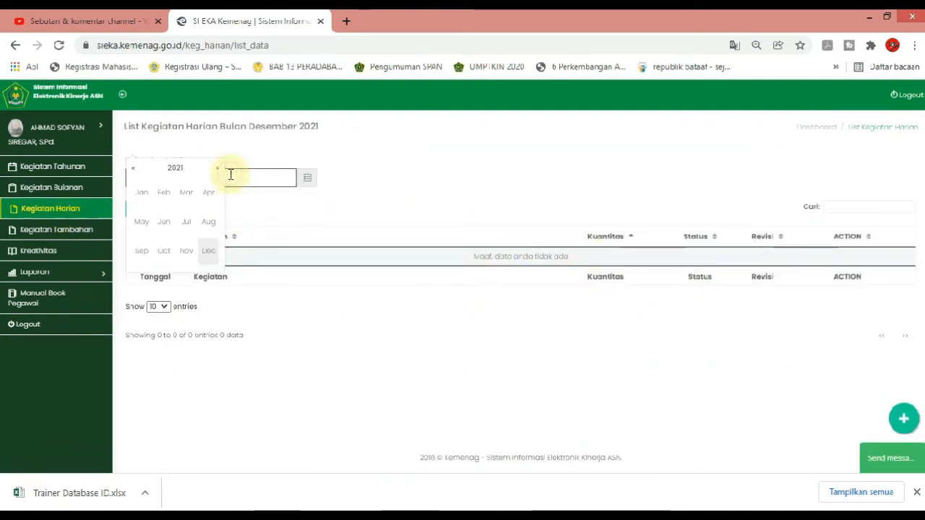
{"action": "left_click", "coordinate": [143, 250]}
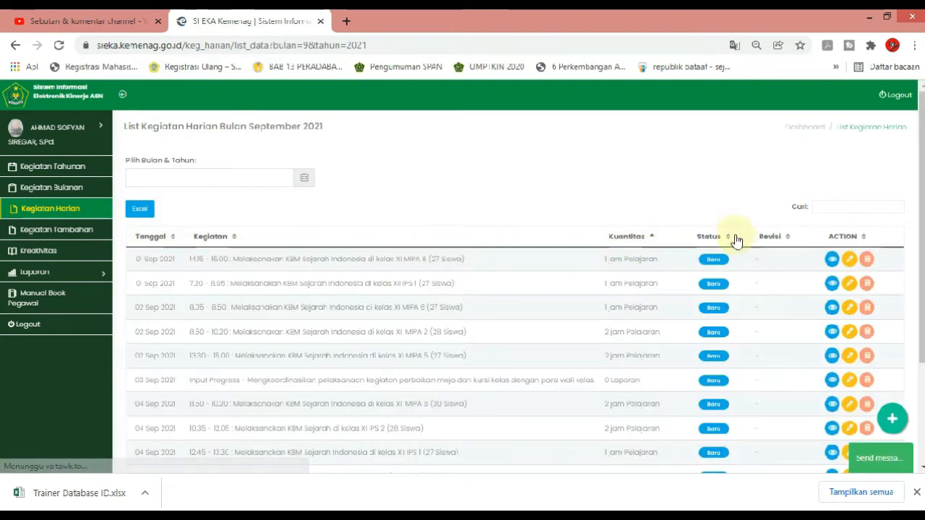
Look through pages 5 and 6 of the September 2021 daily activities and return to page 1 to review its entries.
{"action": "scroll", "coordinate": [914, 191], "scroll_direction": "down", "scroll_amount": 3}
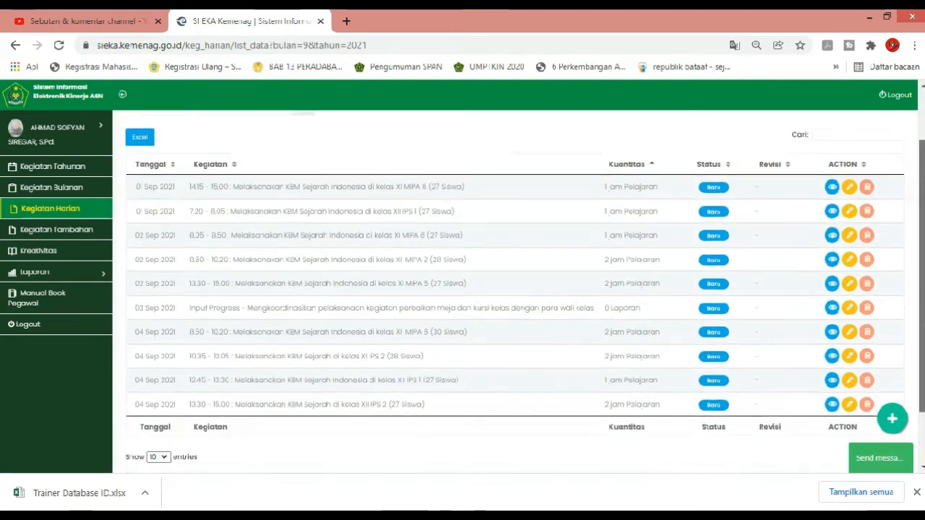
{"action": "mouse_move", "coordinate": [923, 331]}
{"action": "left_mouse_down"}
{"action": "mouse_move", "coordinate": [922, 294]}
{"action": "mouse_move", "coordinate": [923, 331]}
{"action": "left_mouse_up"}
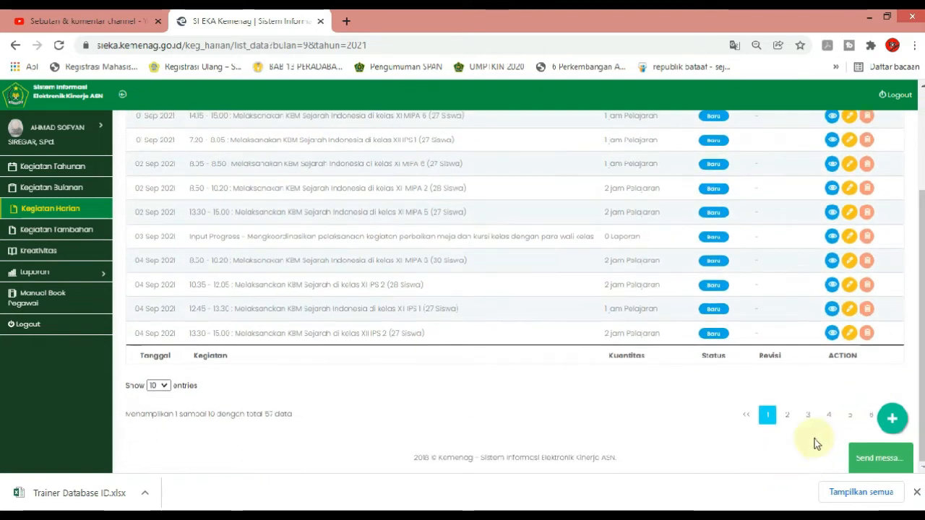
{"action": "left_click", "coordinate": [852, 416]}
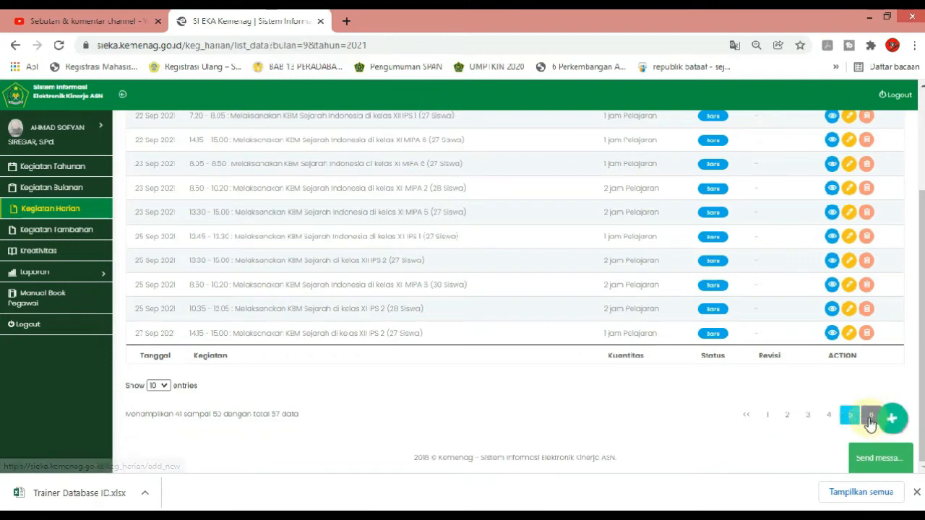
{"action": "left_click", "coordinate": [870, 419]}
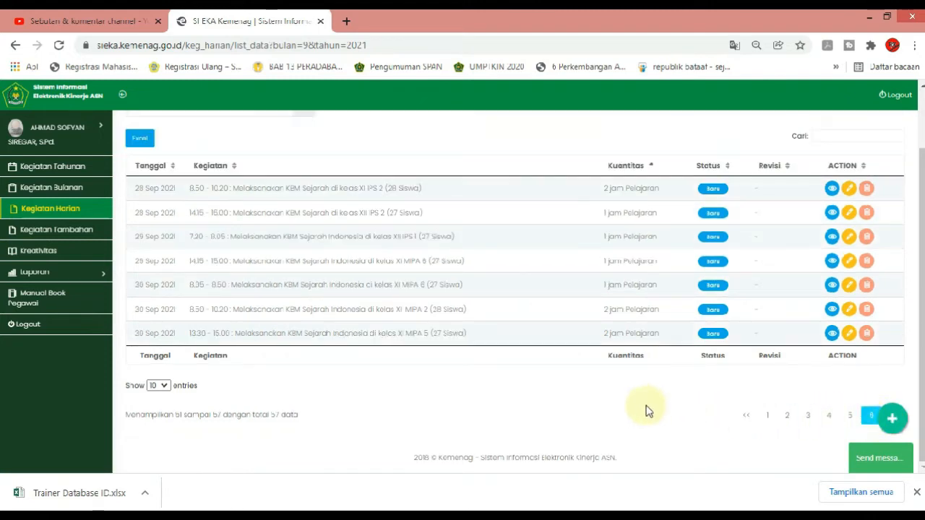
{"action": "left_click", "coordinate": [767, 415]}
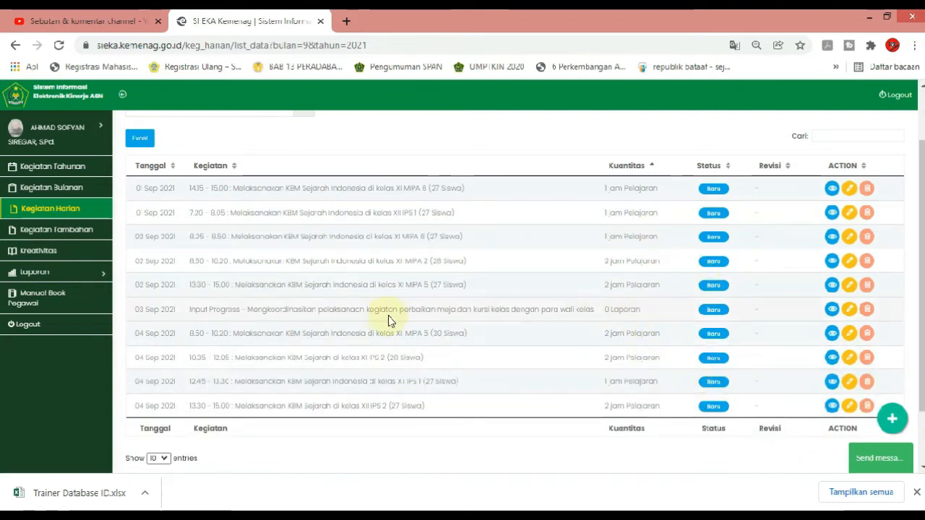
{"action": "left_click_drag", "start_coordinate": [922, 265], "coordinate": [922, 318]}
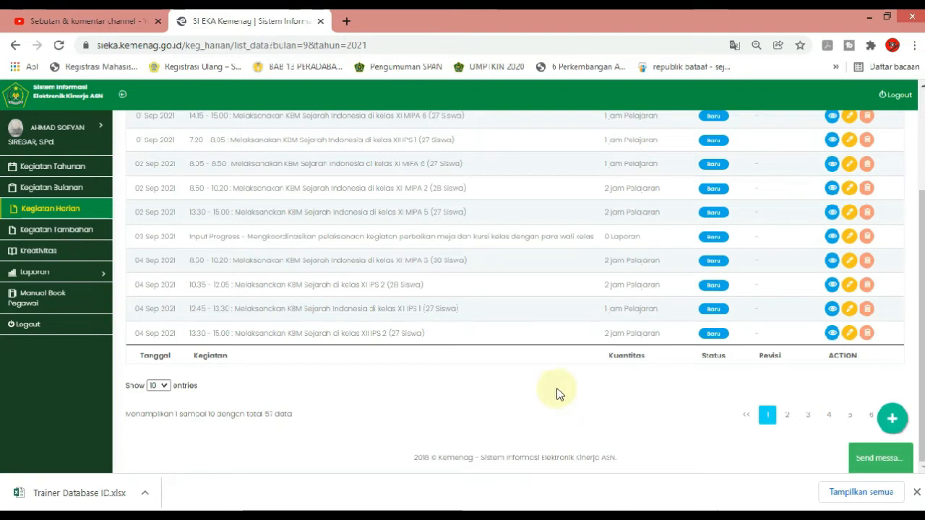
{"action": "mouse_move", "coordinate": [922, 323]}
{"action": "left_mouse_down"}
{"action": "mouse_move", "coordinate": [922, 253]}
{"action": "mouse_move", "coordinate": [922, 325]}
{"action": "left_mouse_up"}
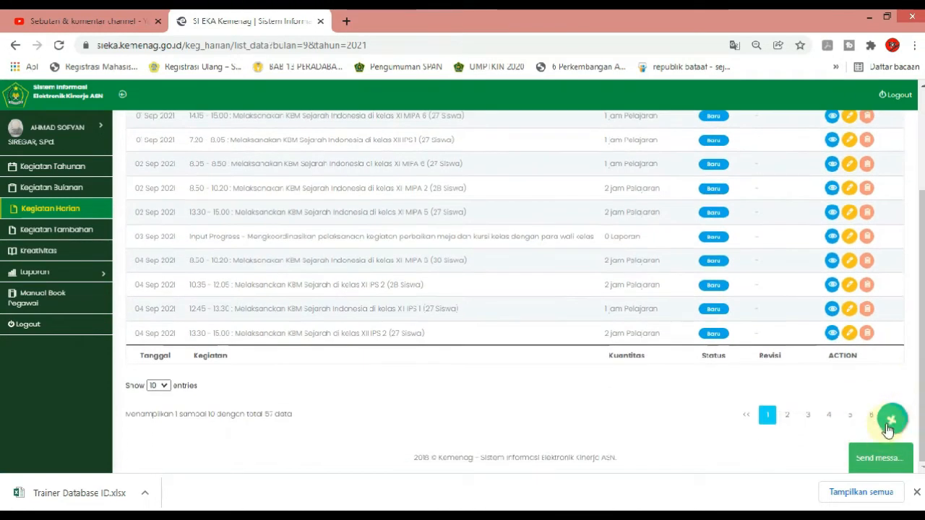
Start a new daily activity entry and browse its date calendar back to October 2021 without choosing a date.
{"action": "left_click", "coordinate": [891, 418]}
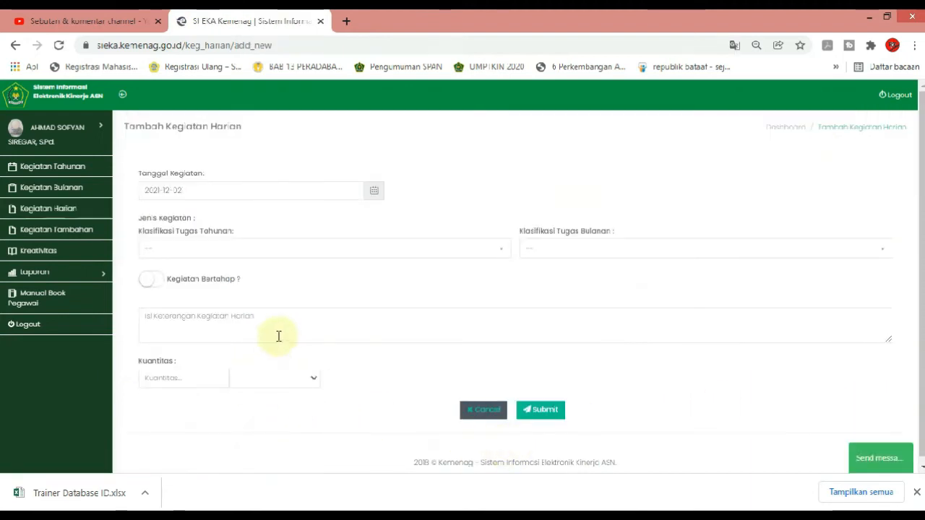
{"action": "left_click", "coordinate": [284, 187]}
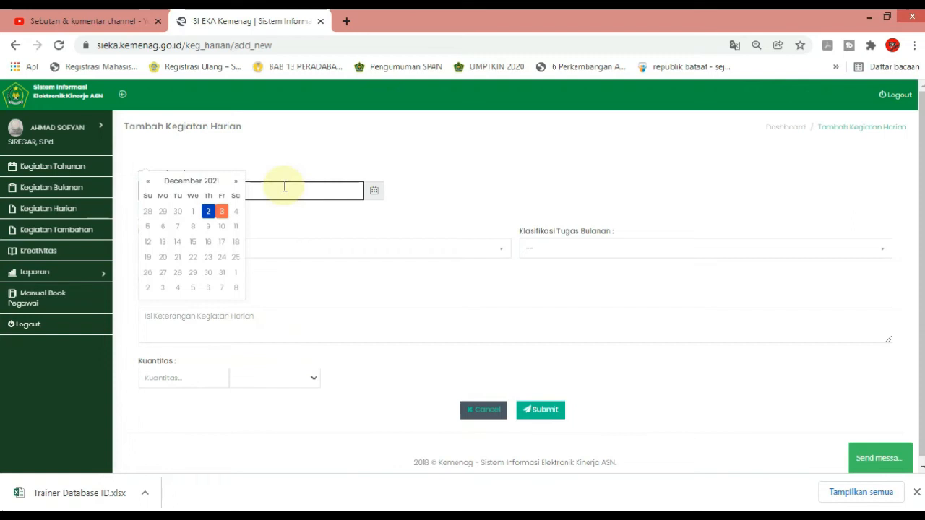
{"action": "left_click", "coordinate": [148, 183]}
{"action": "left_click", "coordinate": [148, 186]}
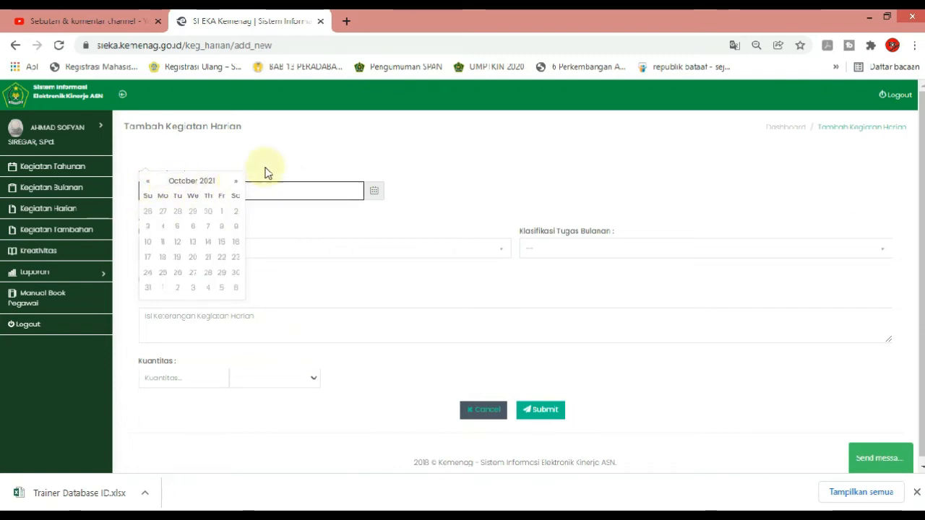
{"action": "left_click", "coordinate": [302, 156]}
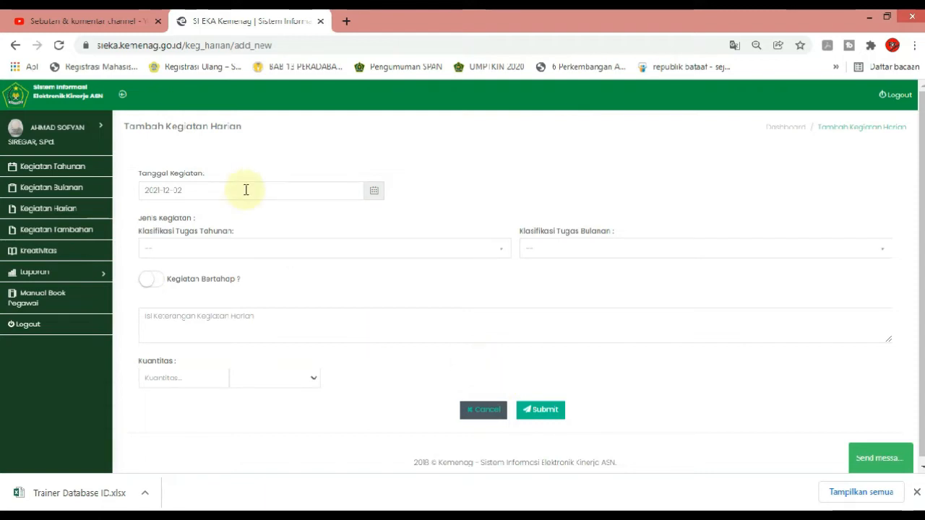
Set the annual task classification to "2021 | Melaksanakan Evaluasi Pembelajaran" and check which monthly tasks can be chosen for it.
{"action": "left_click", "coordinate": [457, 253]}
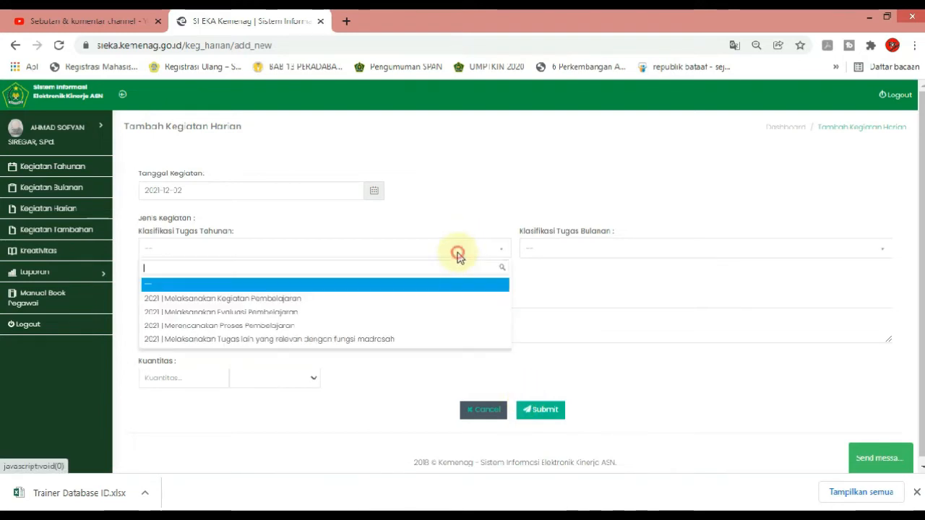
{"action": "left_click", "coordinate": [354, 340]}
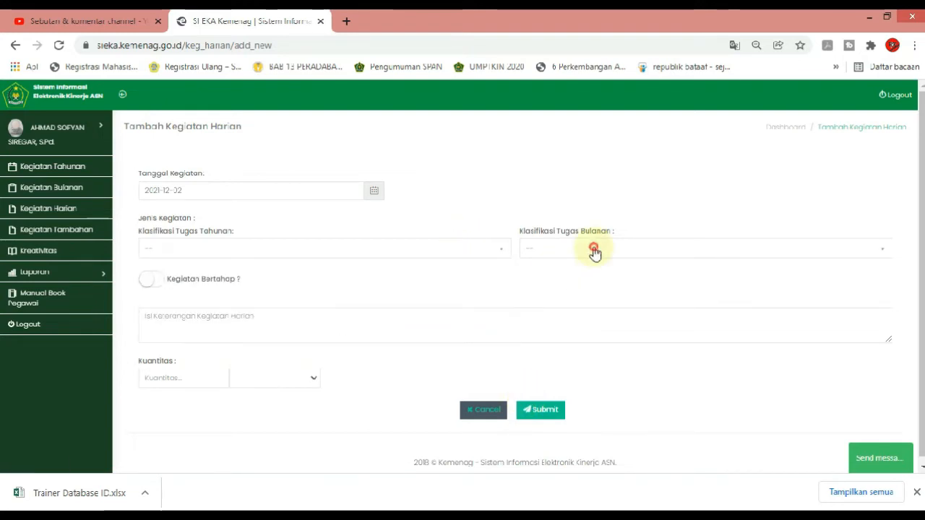
{"action": "left_click", "coordinate": [592, 248]}
{"action": "left_click", "coordinate": [434, 260]}
{"action": "left_click", "coordinate": [423, 254]}
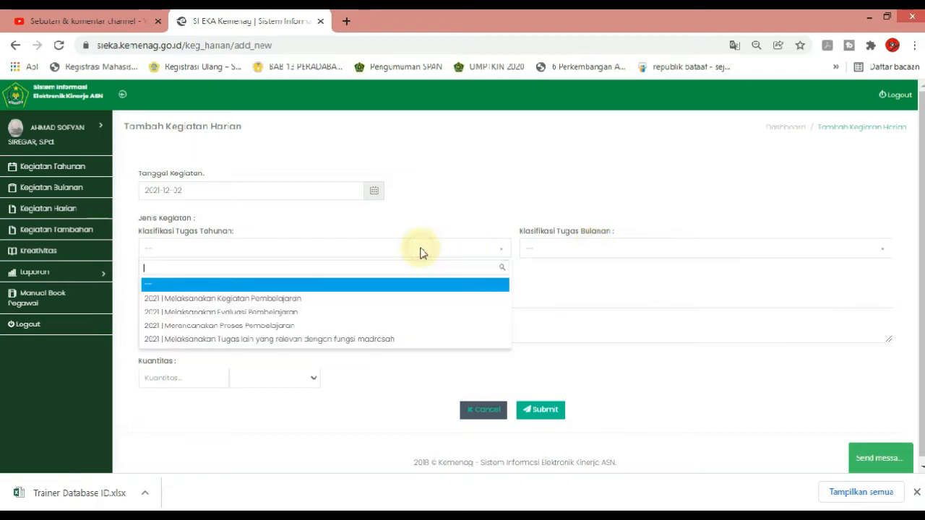
{"action": "left_click", "coordinate": [318, 312]}
{"action": "left_click", "coordinate": [522, 249]}
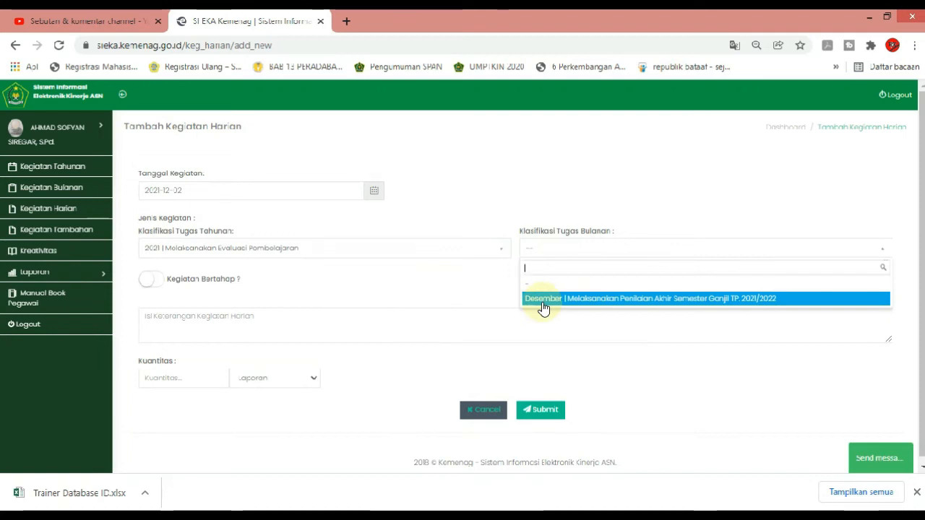
{"action": "left_click", "coordinate": [549, 178]}
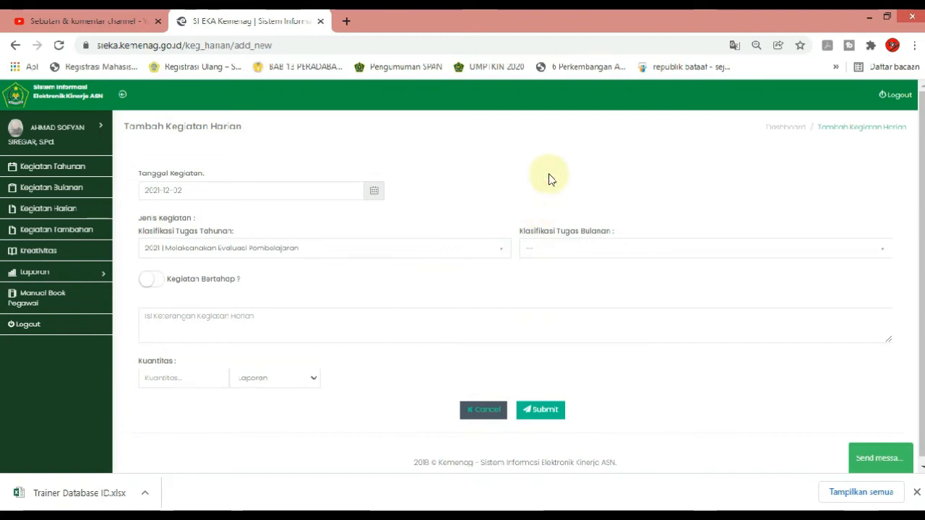
Clear the annual task classification and browse the activity date calendar back to September 2021 without choosing a date.
{"action": "left_click", "coordinate": [339, 251]}
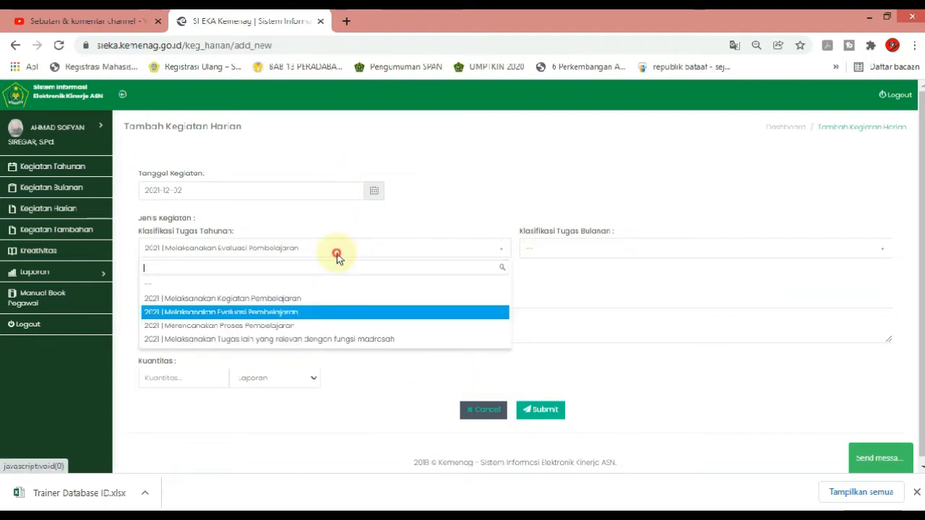
{"action": "left_click", "coordinate": [310, 284]}
{"action": "left_click", "coordinate": [316, 189]}
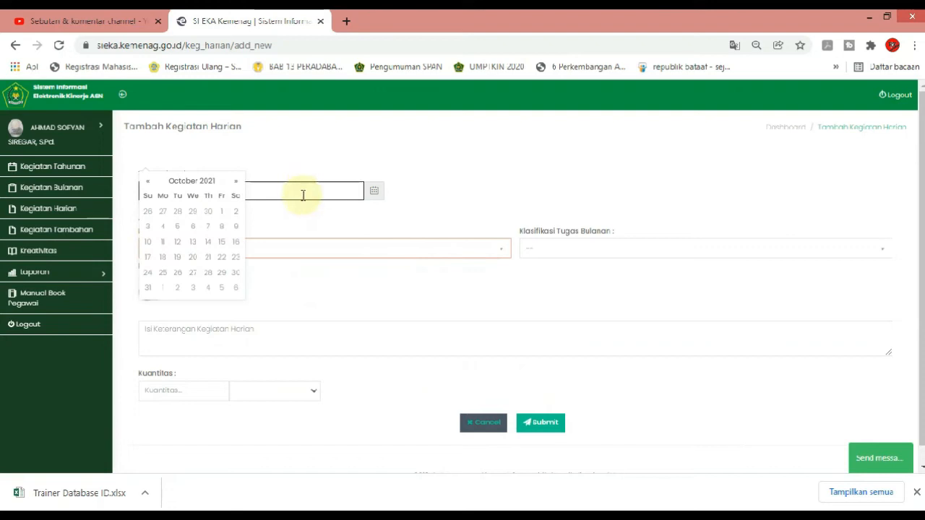
{"action": "left_click", "coordinate": [146, 182]}
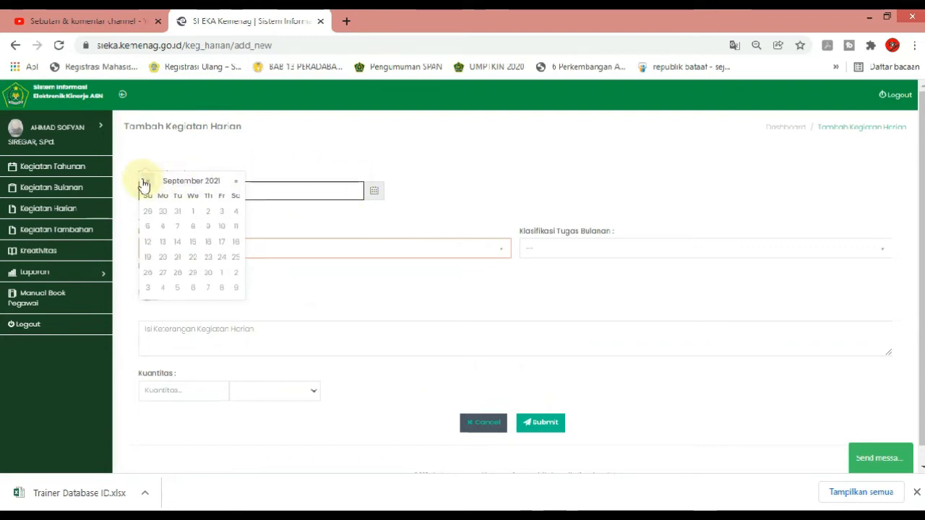
{"action": "left_click", "coordinate": [571, 158]}
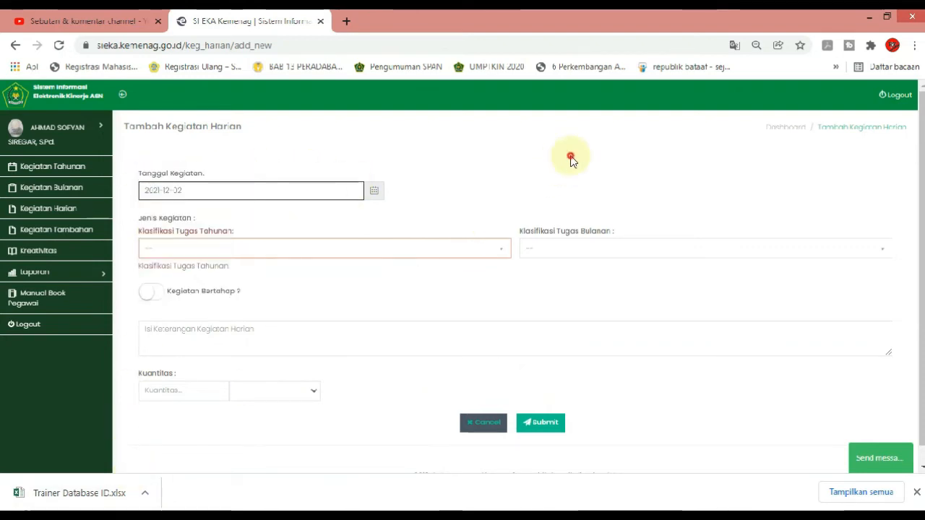
{"action": "left_click", "coordinate": [198, 190]}
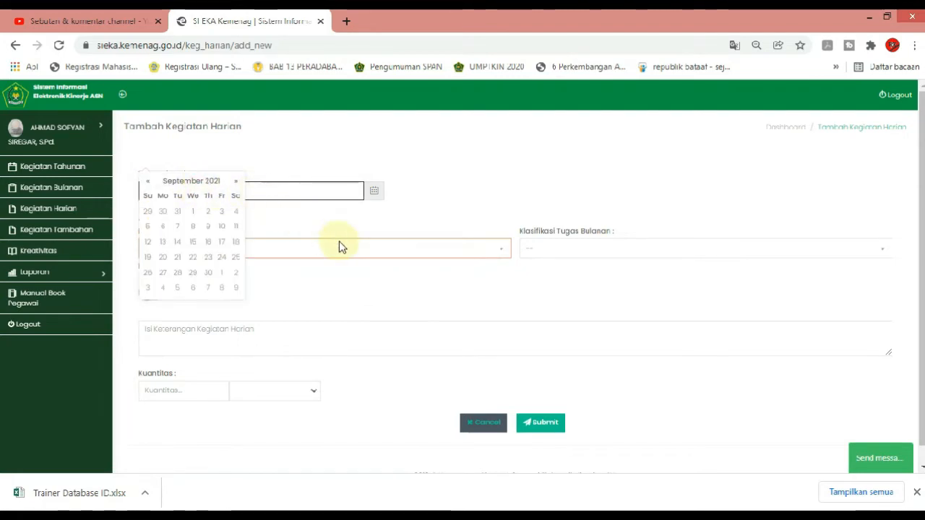
{"action": "left_click", "coordinate": [494, 189]}
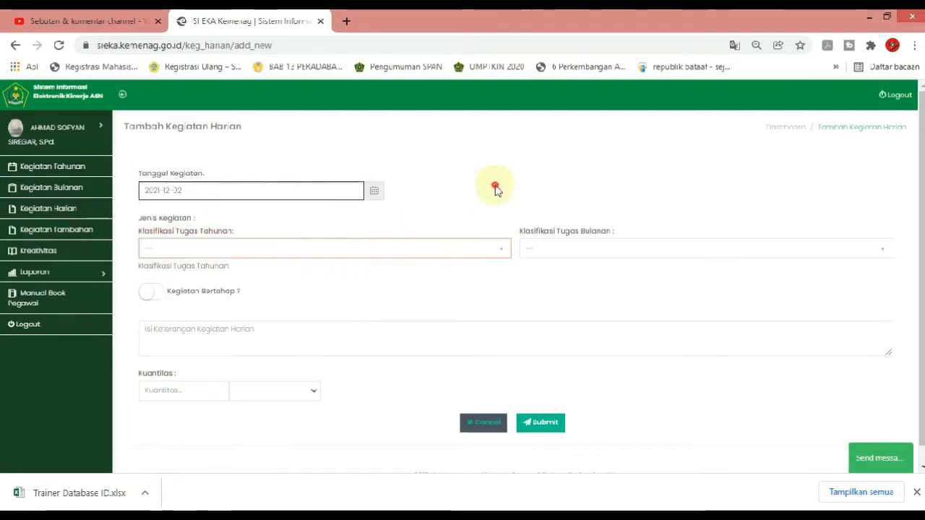
Set the activity date to 2021-09-13, the annual task to "2021 | Melaksanakan Evaluasi Pembelajaran" and the monthly task to September's "Melaksanakan Penilaian Hasil Pembelajaran Siswa".
{"action": "left_click", "coordinate": [211, 193]}
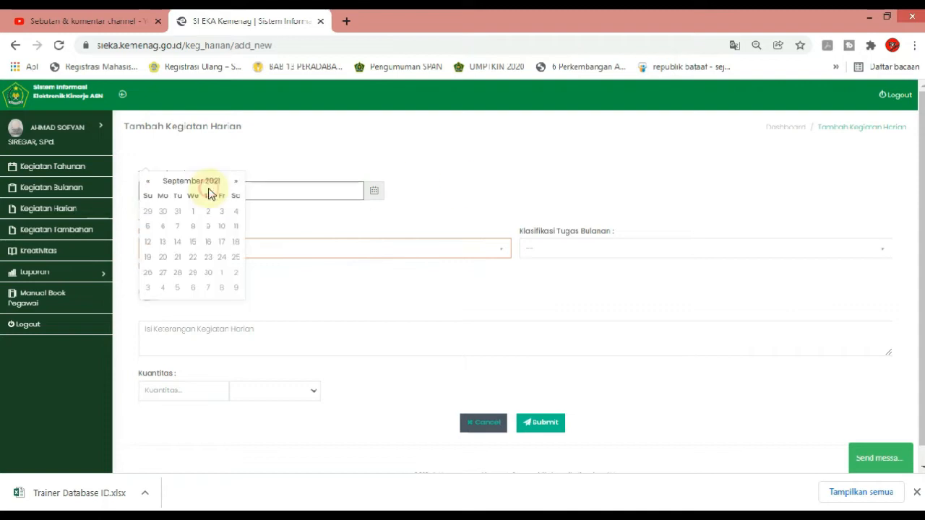
{"action": "left_click", "coordinate": [162, 244]}
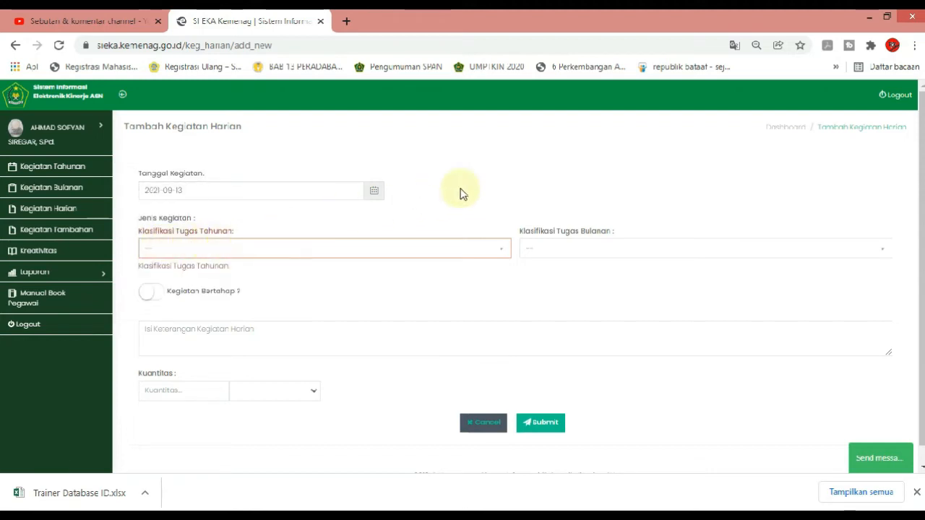
{"action": "left_click", "coordinate": [462, 248]}
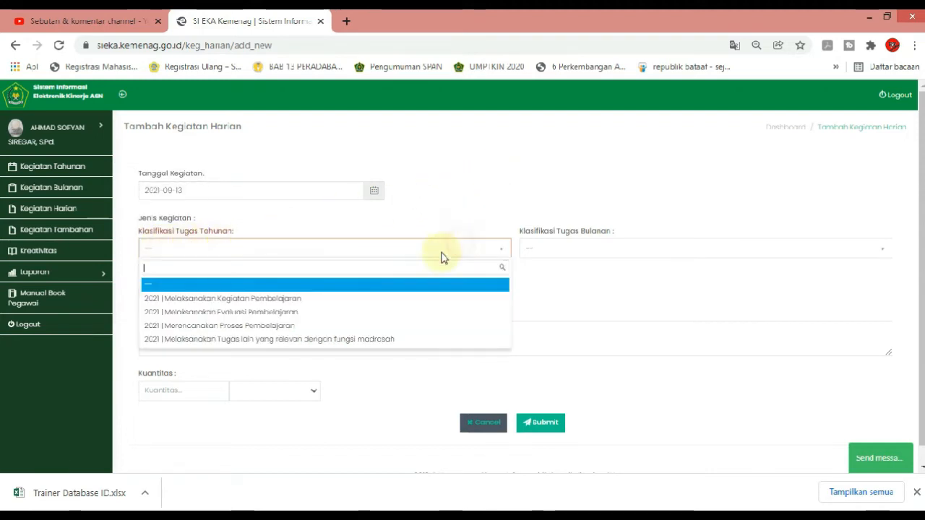
{"action": "left_click", "coordinate": [331, 313]}
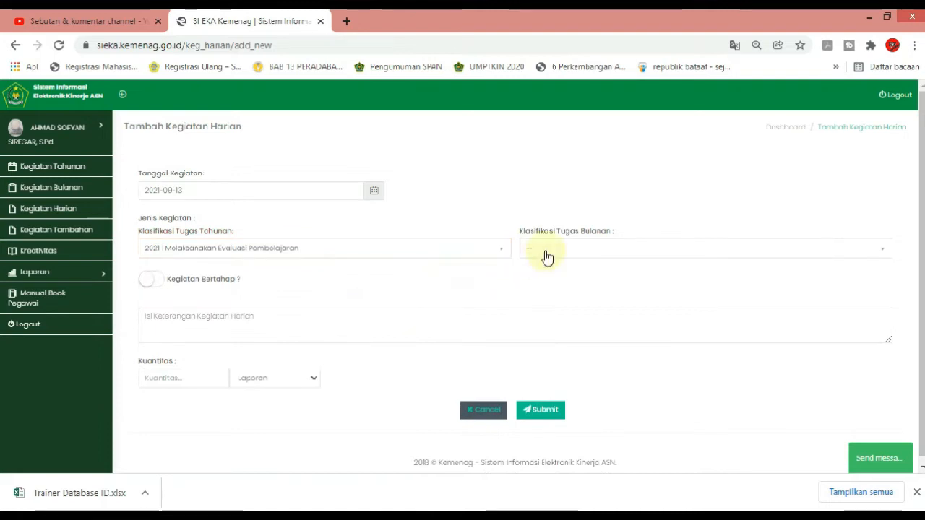
{"action": "left_click", "coordinate": [578, 248]}
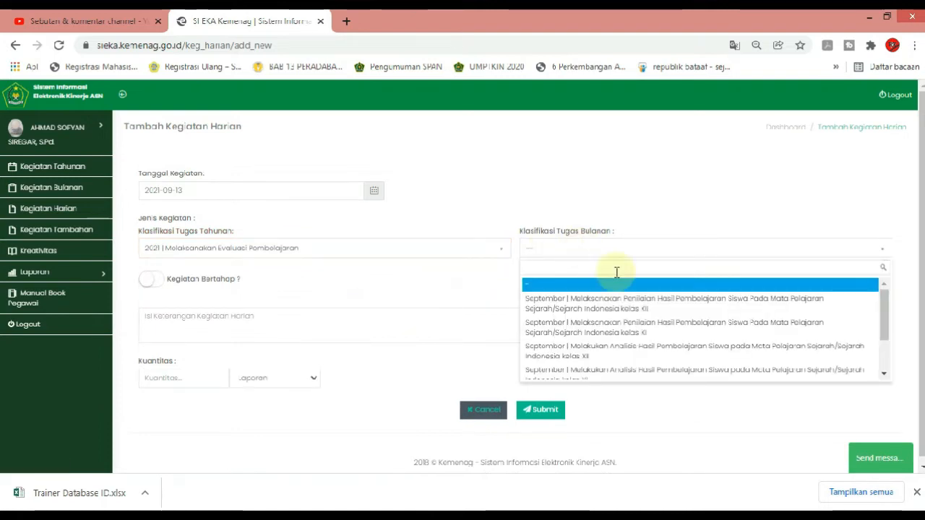
{"action": "left_click", "coordinate": [652, 315]}
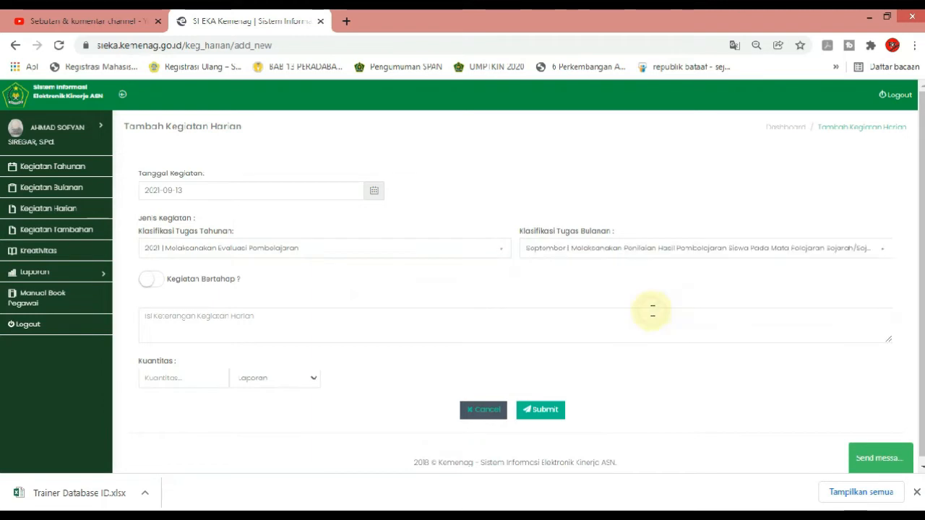
Copy "Melaksanakan Ulangan Harian 1 di Kelas XII MIPA 6" from cell D23 of the Excel sheet into the daily activity description in SI EKA.
{"action": "left_click", "coordinate": [370, 325]}
{"action": "key", "text": "alt+Tab"}
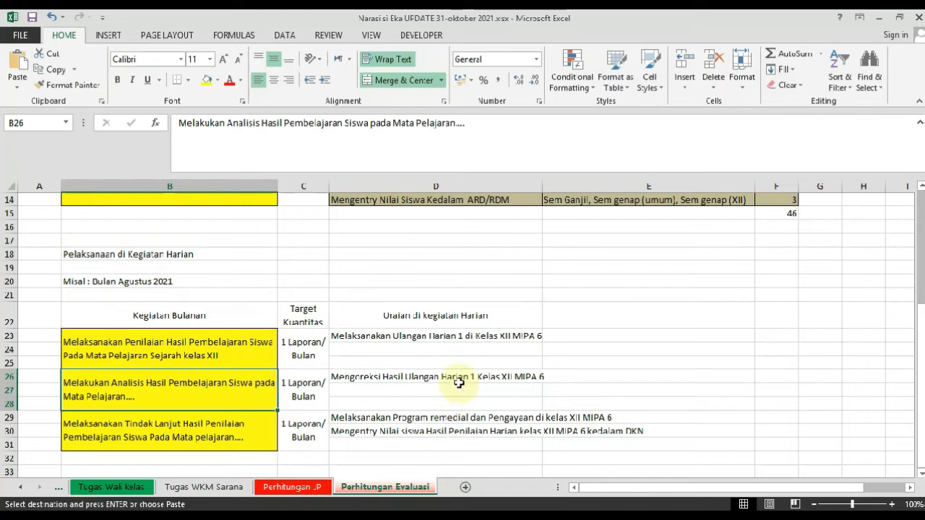
{"action": "left_click", "coordinate": [429, 340]}
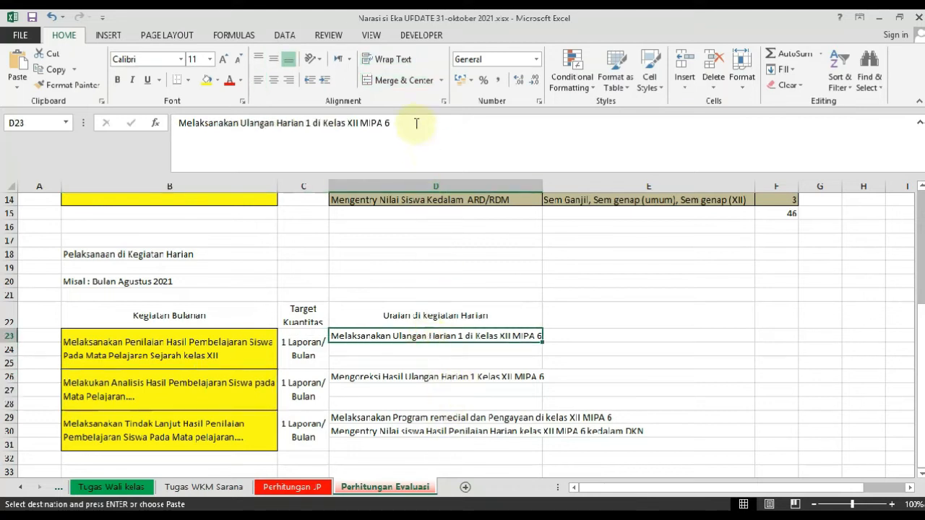
{"action": "key", "text": "Escape"}
{"action": "left_click", "coordinate": [179, 123]}
{"action": "key", "text": "shift+End"}
{"action": "key", "text": "ctrl+c"}
{"action": "key", "text": "alt+Tab"}
{"action": "left_click", "coordinate": [268, 327]}
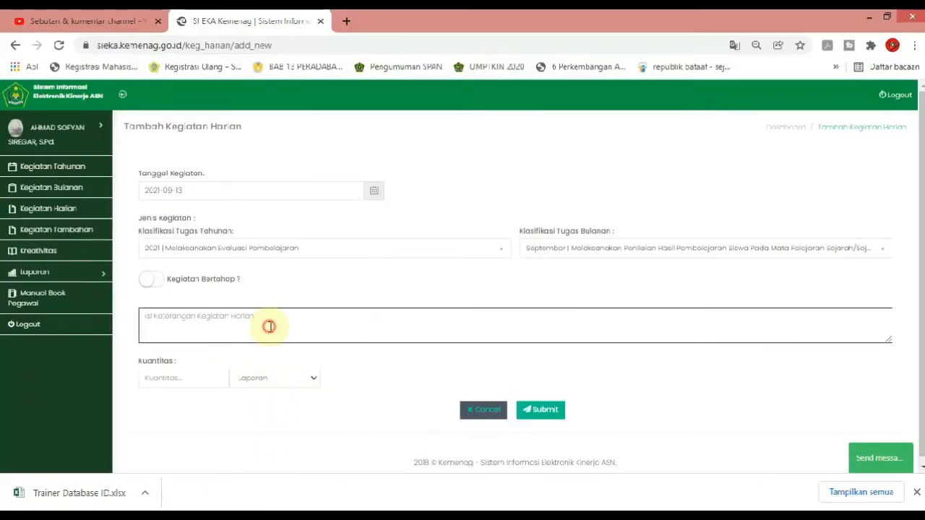
{"action": "key", "text": "ctrl+v"}
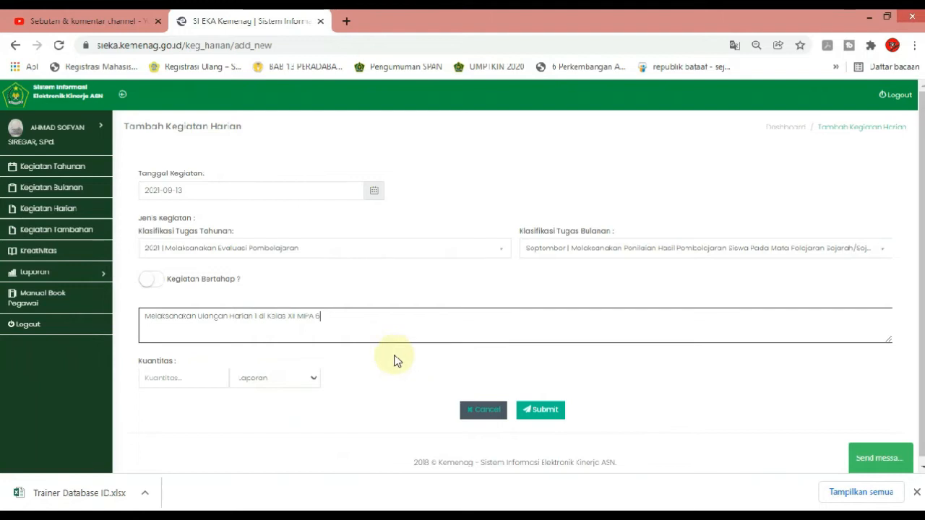
Mark the activity as staged (Kegiatan Bertahap), enter "Melaksanakan Ulangan Harian 1 di Kelas XII MIPA 6" as its progress description and submit the entry.
{"action": "left_click", "coordinate": [219, 382]}
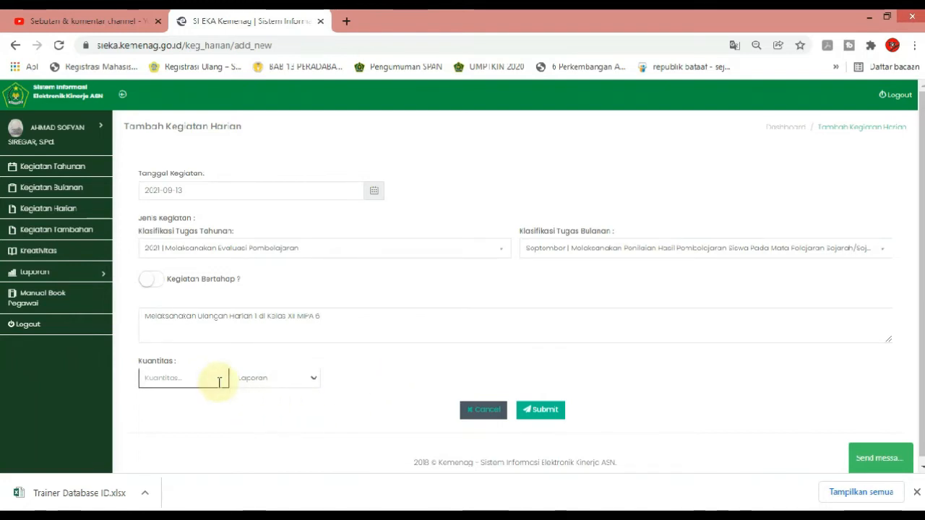
{"action": "left_click", "coordinate": [382, 286]}
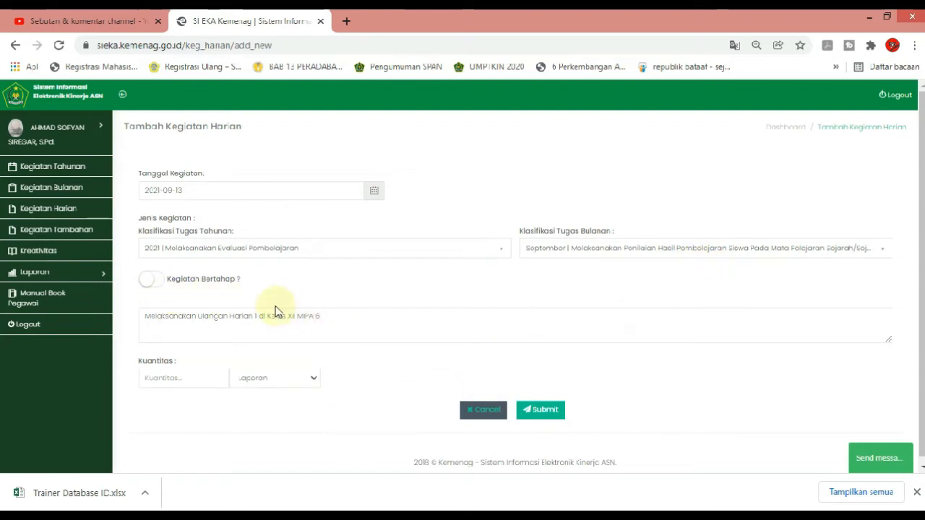
{"action": "left_click", "coordinate": [148, 284]}
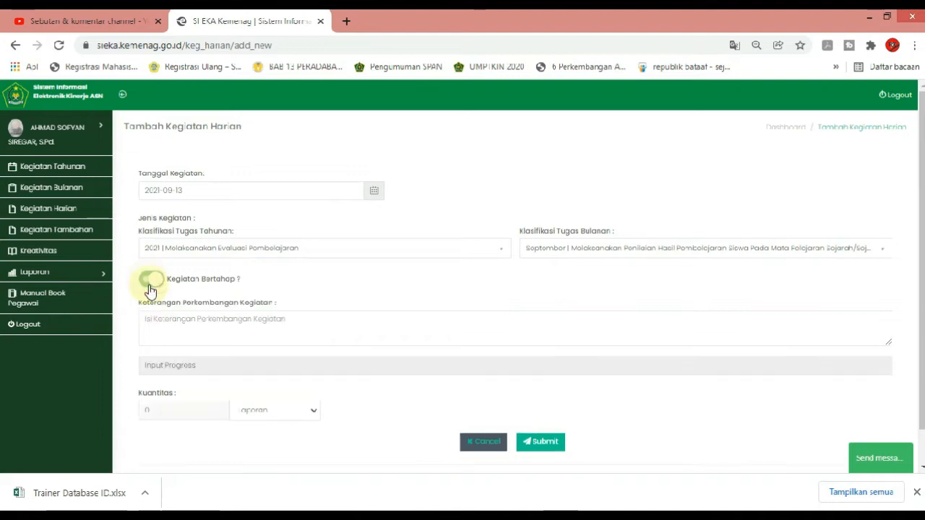
{"action": "left_click", "coordinate": [291, 334]}
{"action": "key", "text": "ctrl+v"}
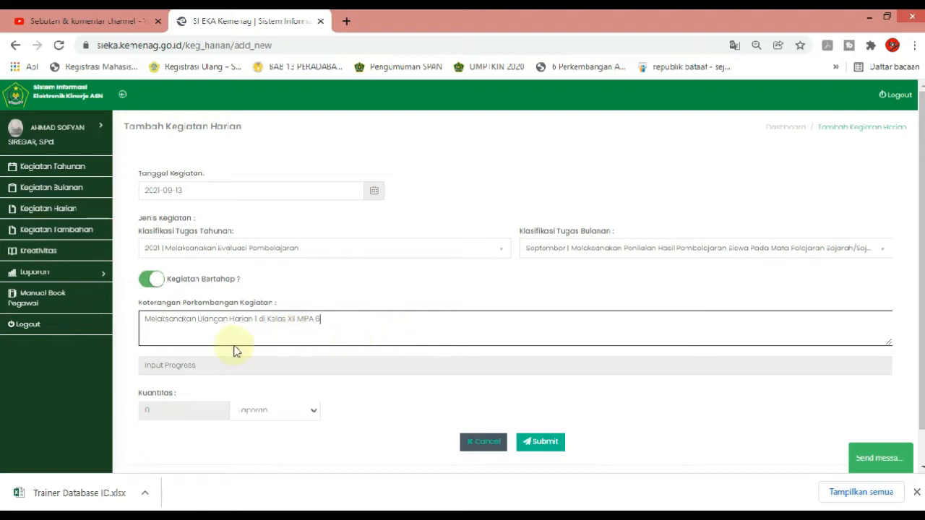
{"action": "left_click", "coordinate": [539, 444]}
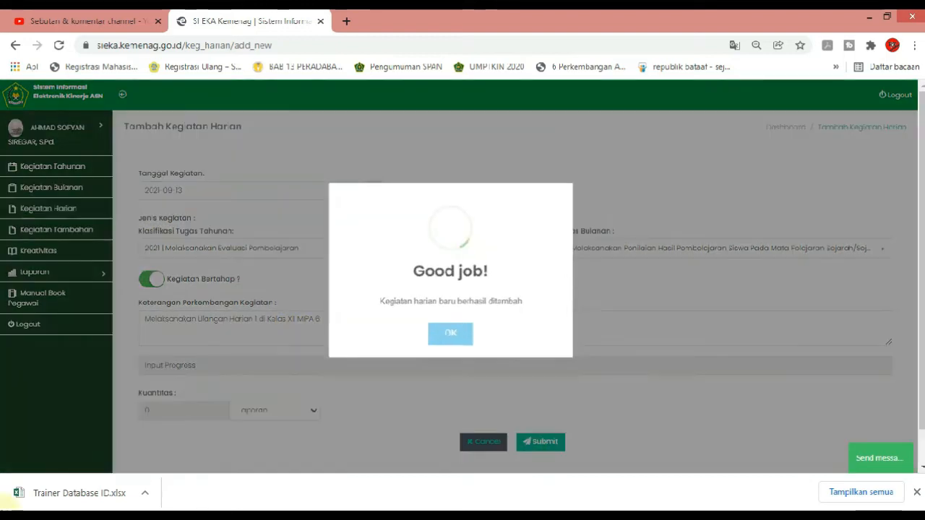
{"action": "left_click", "coordinate": [449, 333]}
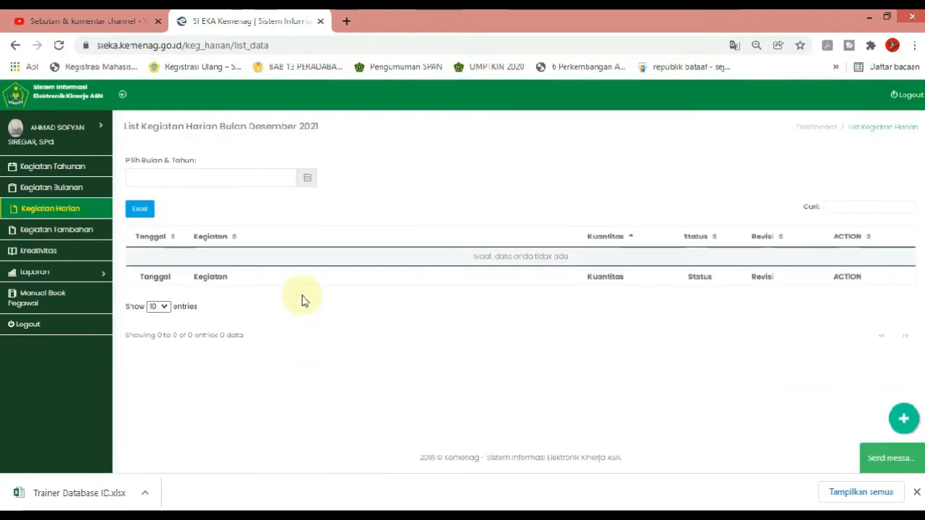
Start a new daily activity entry dated 2021-10-13 with the annual task "2021 | Melaksanakan Evaluasi Pembelajaran".
{"action": "left_click", "coordinate": [903, 419]}
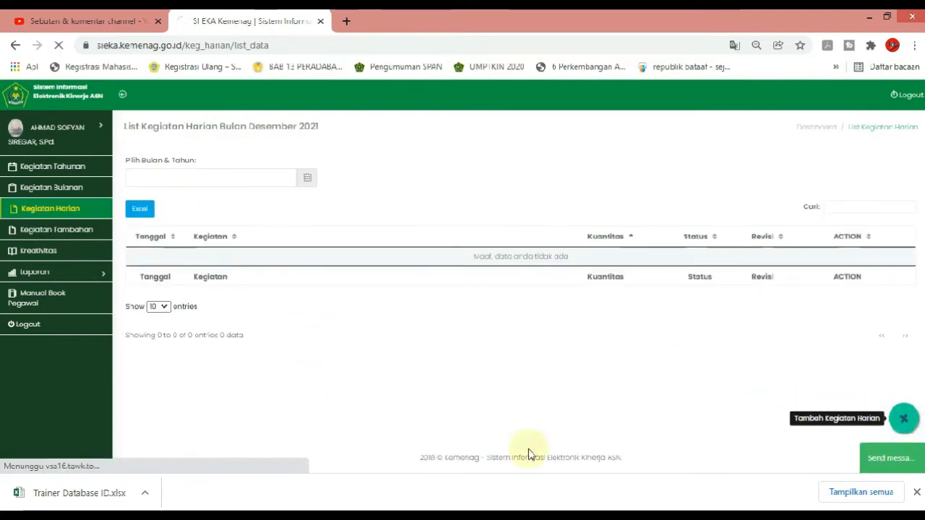
{"action": "left_click", "coordinate": [197, 191]}
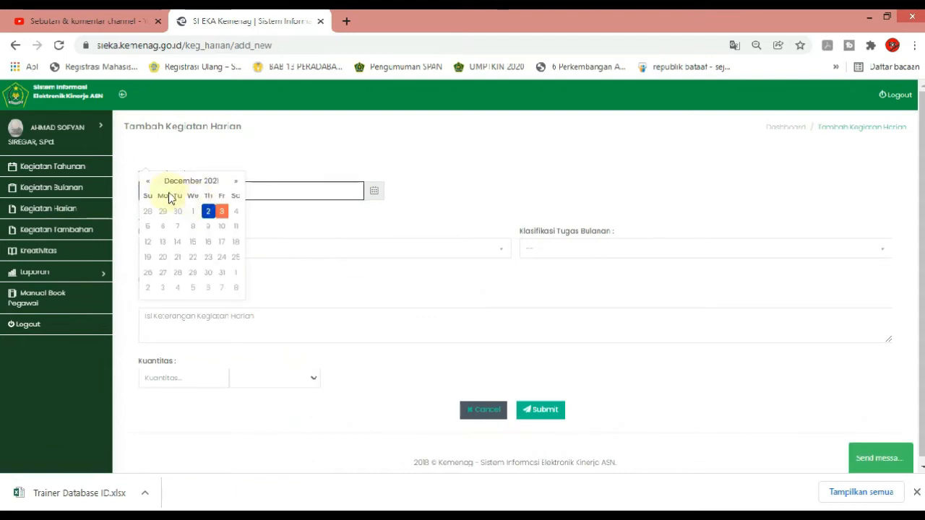
{"action": "left_click", "coordinate": [146, 181]}
{"action": "left_click", "coordinate": [146, 181]}
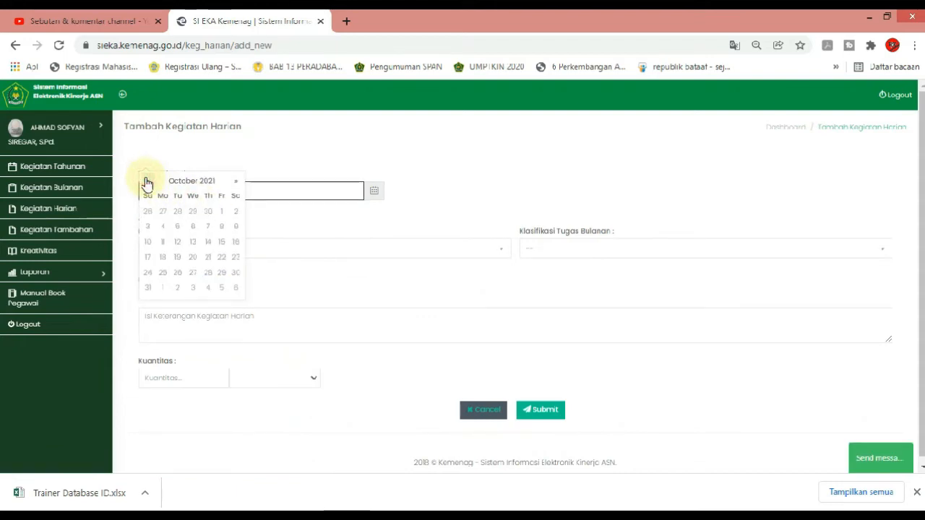
{"action": "left_click", "coordinate": [193, 248]}
{"action": "left_click", "coordinate": [243, 254]}
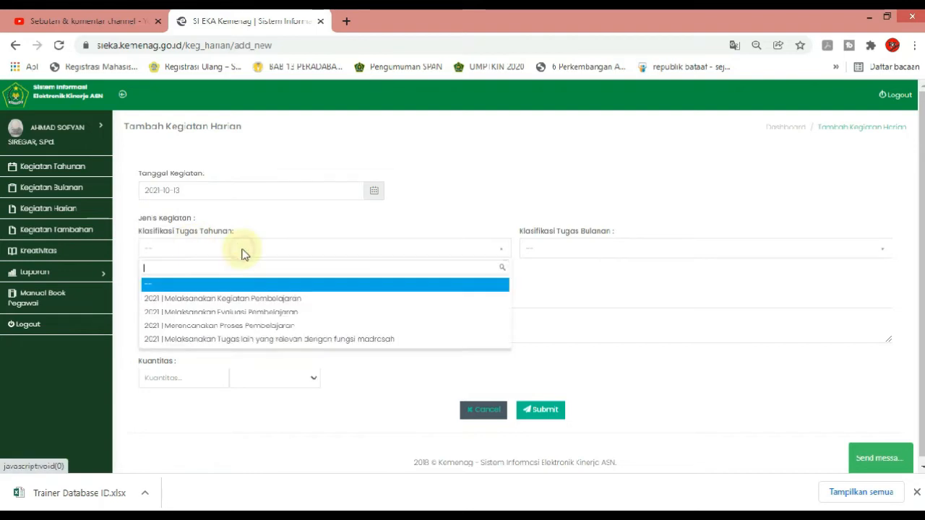
{"action": "left_click", "coordinate": [248, 311]}
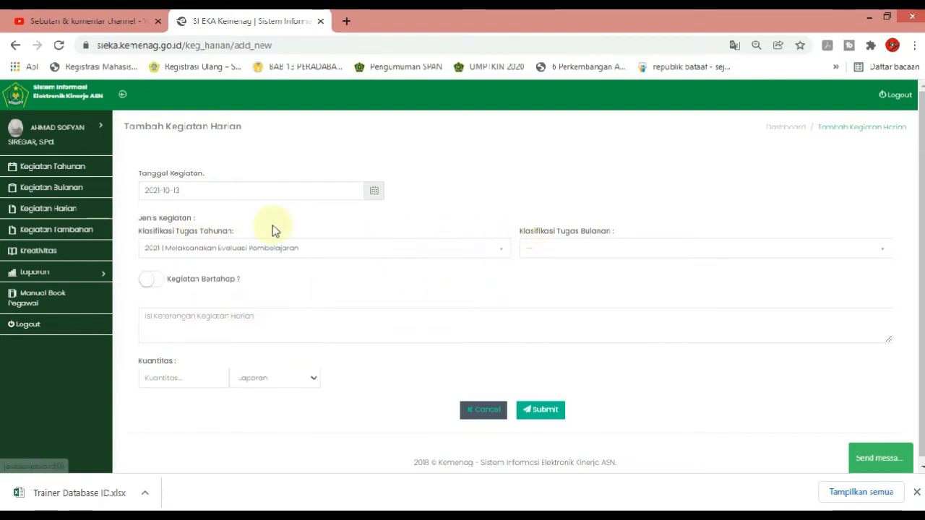
Change the activity date to 2021-09-15, choose the same annual task again and check which monthly tasks are offered.
{"action": "left_click", "coordinate": [242, 192]}
{"action": "left_click", "coordinate": [147, 182]}
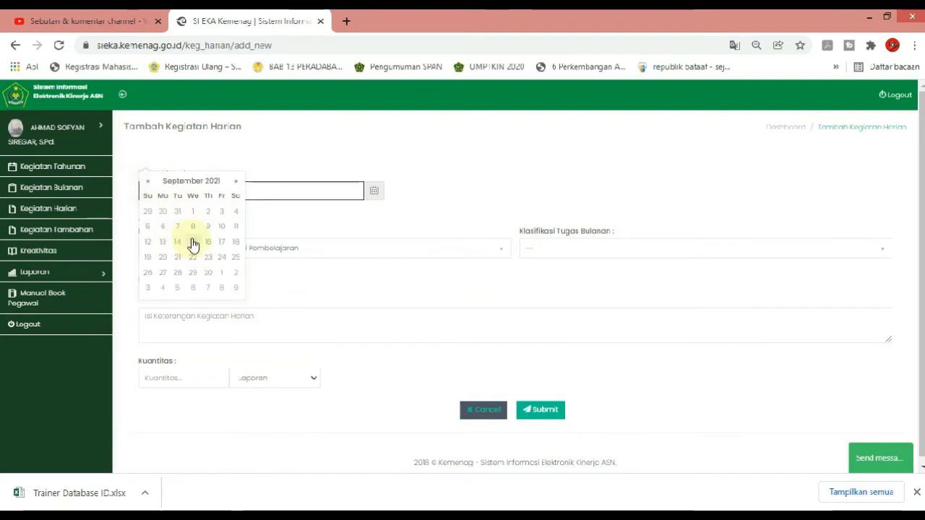
{"action": "left_click", "coordinate": [192, 242]}
{"action": "left_click", "coordinate": [456, 247]}
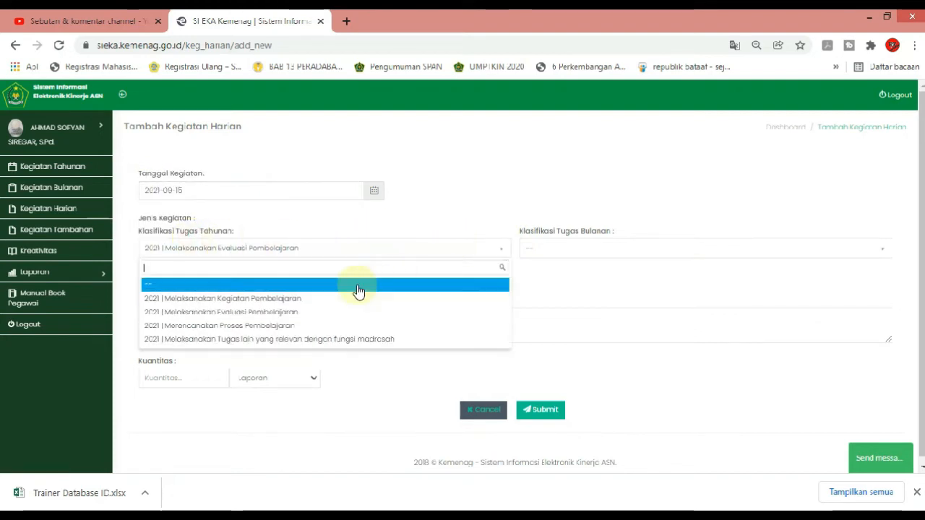
{"action": "left_click", "coordinate": [320, 312]}
{"action": "left_click", "coordinate": [552, 253]}
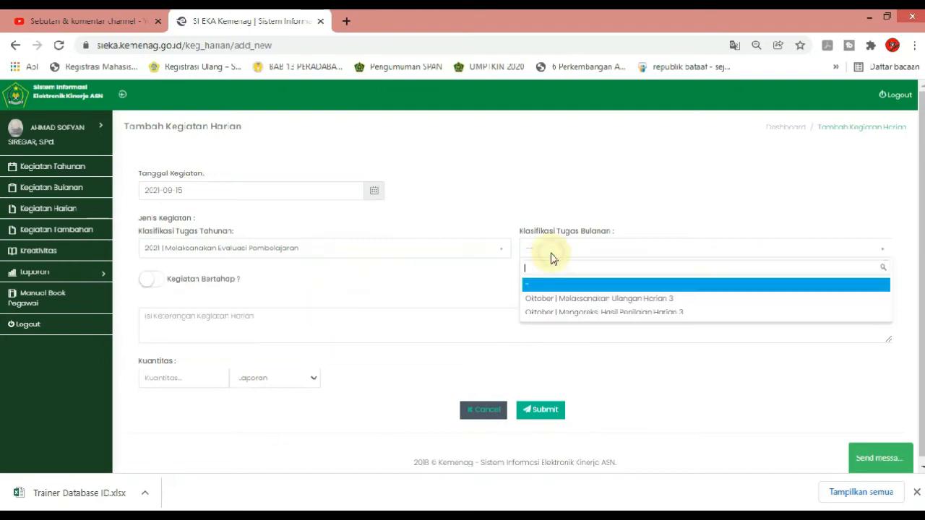
{"action": "left_click", "coordinate": [451, 255]}
Clear and reselect "2021 | Melaksanakan Evaluasi Pembelajaran" as annual task, then set the monthly task to September's "Melaksanakan Penilaian Hasil Pembelajaran Siswa" for kelas XII.
{"action": "left_click", "coordinate": [357, 250]}
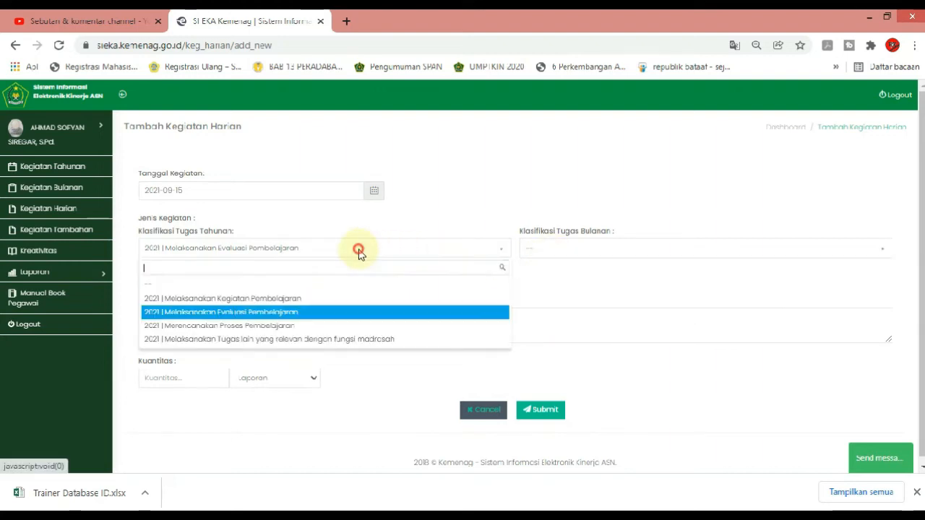
{"action": "left_click", "coordinate": [261, 286]}
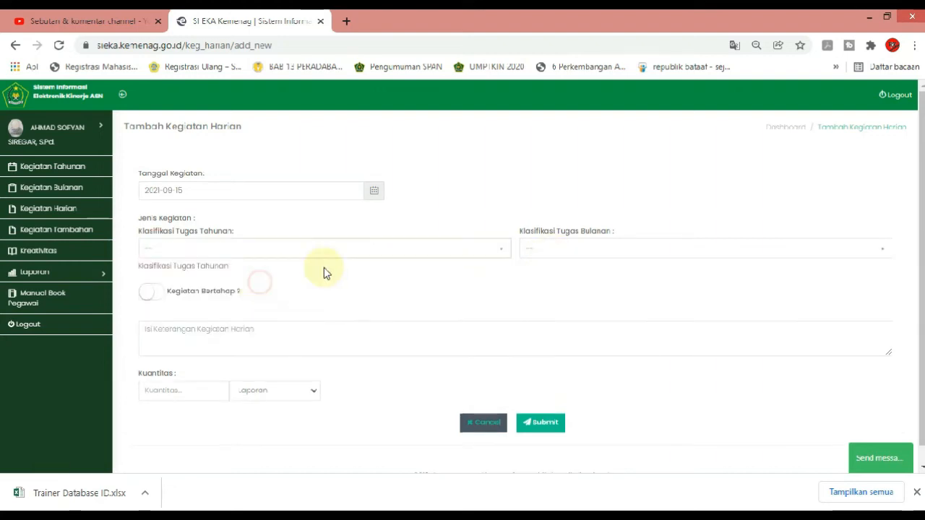
{"action": "left_click", "coordinate": [409, 251]}
{"action": "left_click", "coordinate": [298, 312]}
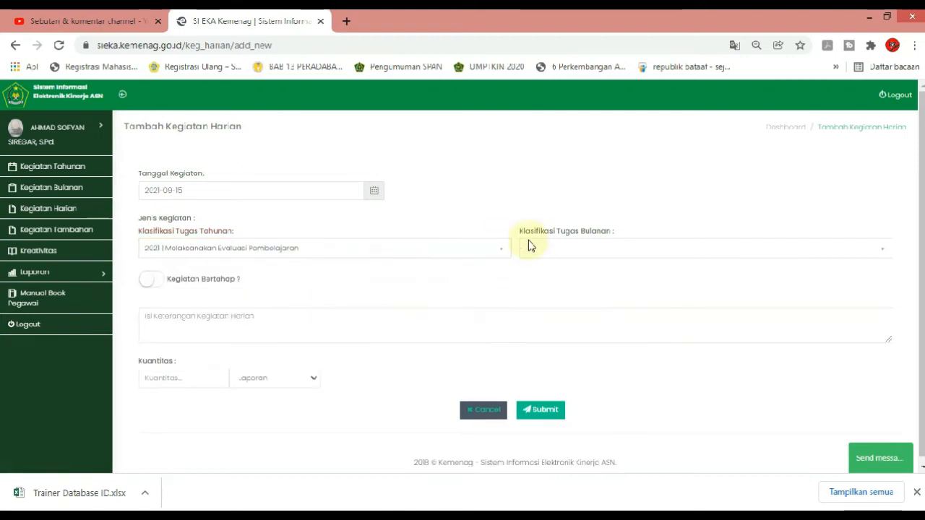
{"action": "left_click", "coordinate": [543, 247]}
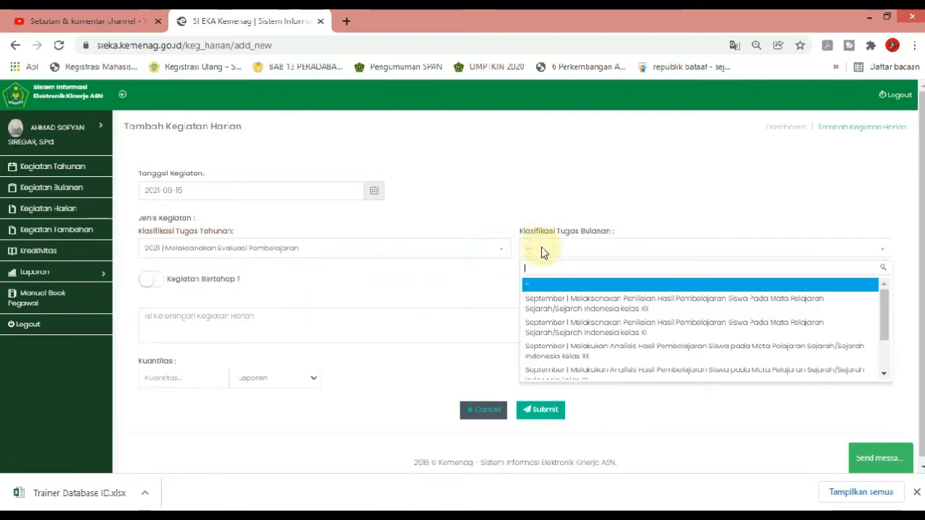
{"action": "left_click", "coordinate": [563, 306]}
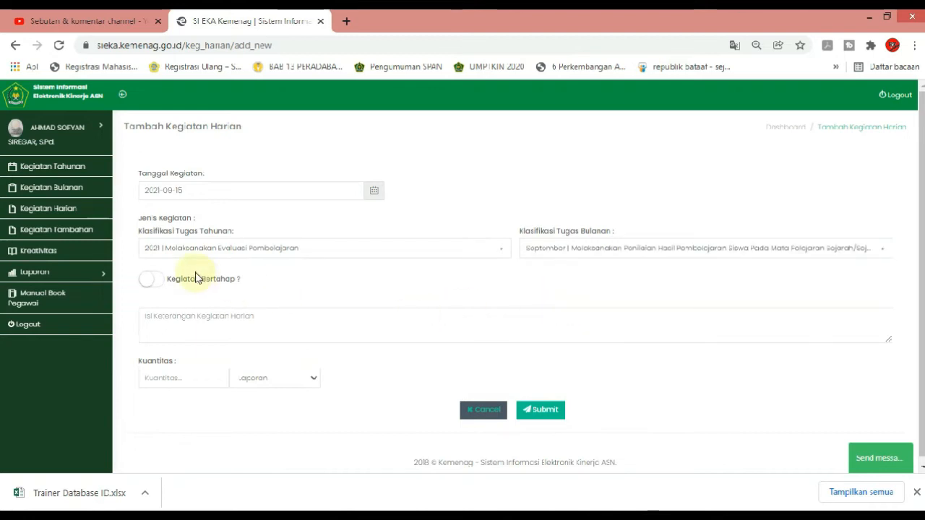
Mark the activity as staged, describe its progress as "Melaksanakan Ulangan Harian 1 di Kelas XII MIPA 2" and submit the entry.
{"action": "left_click", "coordinate": [164, 279]}
{"action": "left_click", "coordinate": [236, 325]}
{"action": "type", "text": "Melaksanakan Ulangan Harian 1 di Kelas XII MIPA 6"}
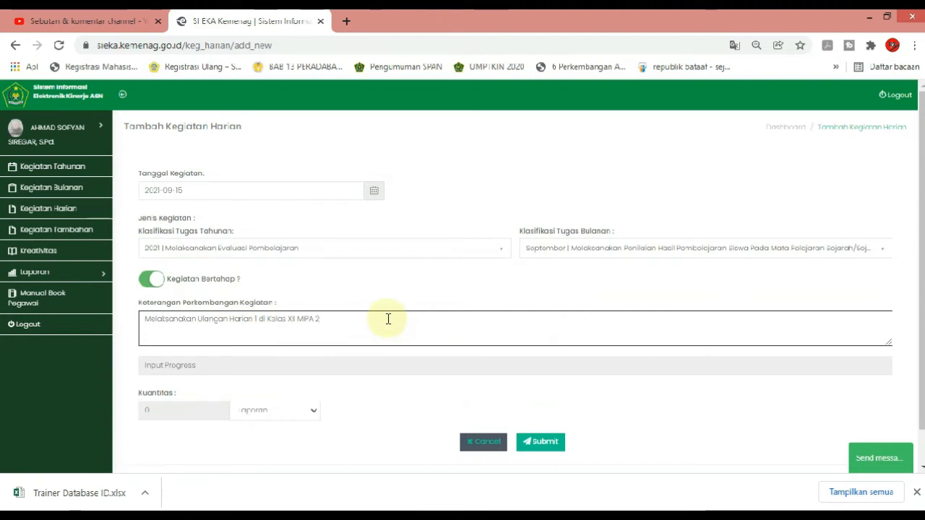
{"action": "left_click", "coordinate": [542, 440]}
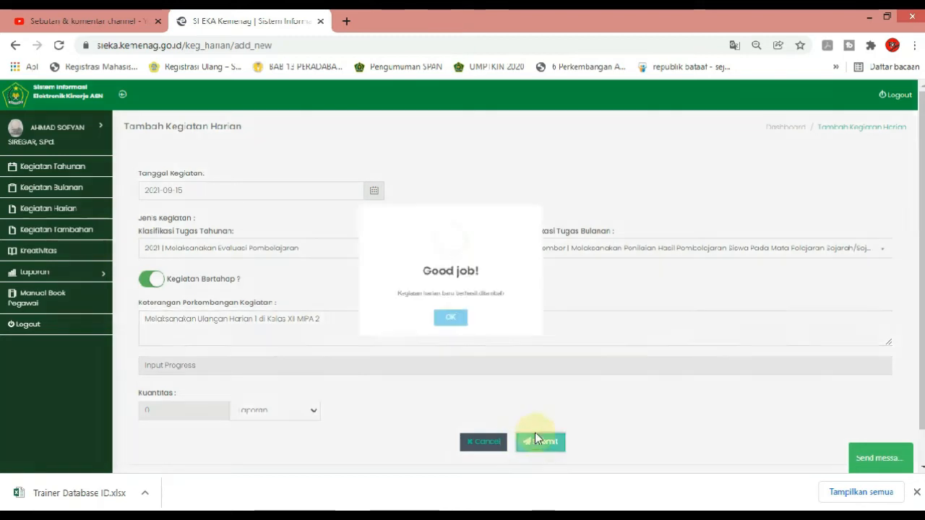
{"action": "left_click", "coordinate": [451, 336]}
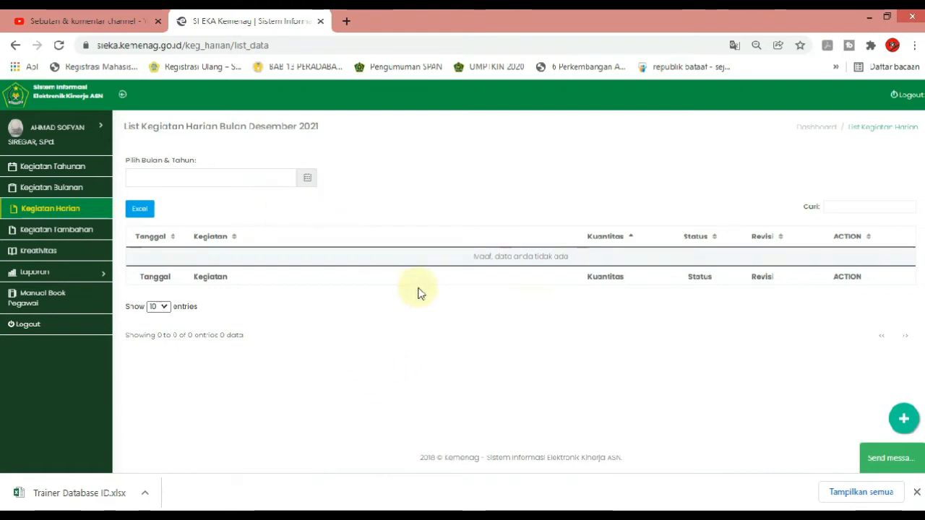
Start a new daily activity entry and set its activity date to 2021-09-17.
{"action": "left_click", "coordinate": [902, 419]}
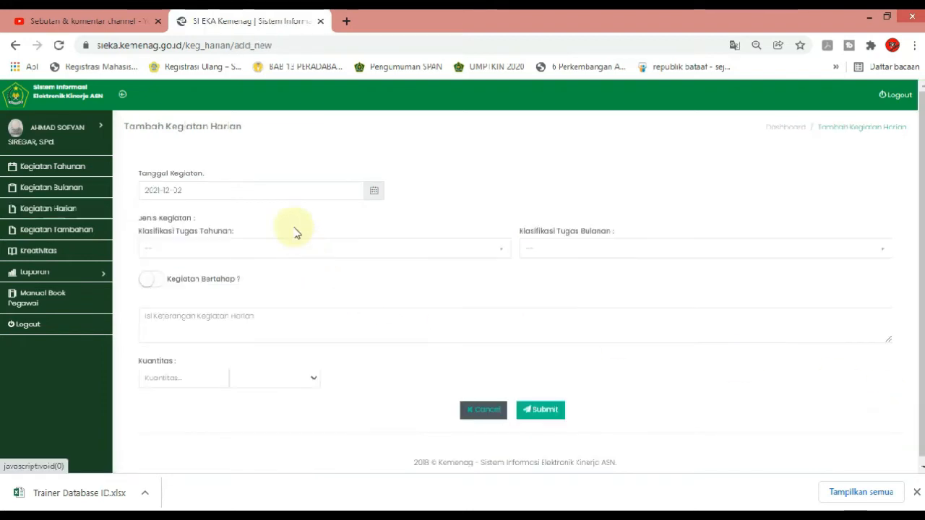
{"action": "left_click", "coordinate": [285, 198]}
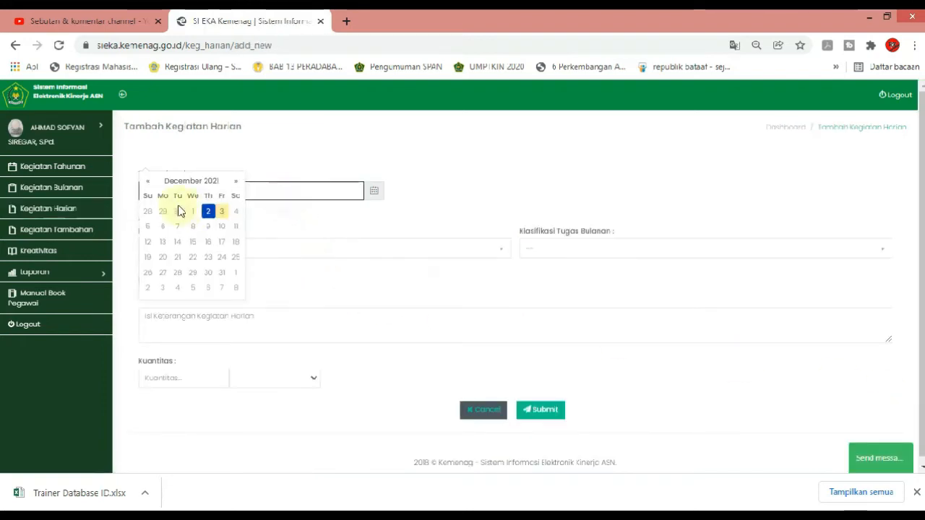
{"action": "left_click", "coordinate": [145, 182]}
{"action": "left_click", "coordinate": [146, 183]}
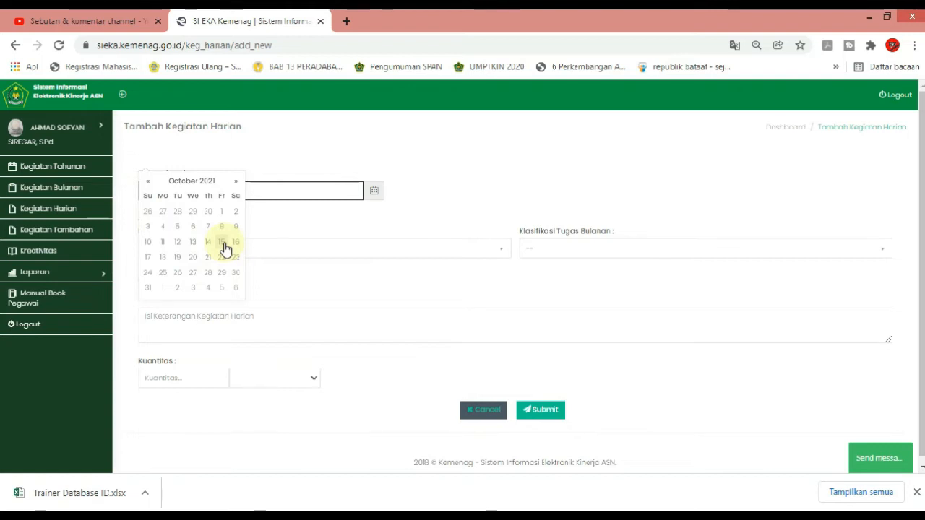
{"action": "left_click", "coordinate": [148, 182]}
{"action": "left_click", "coordinate": [221, 242]}
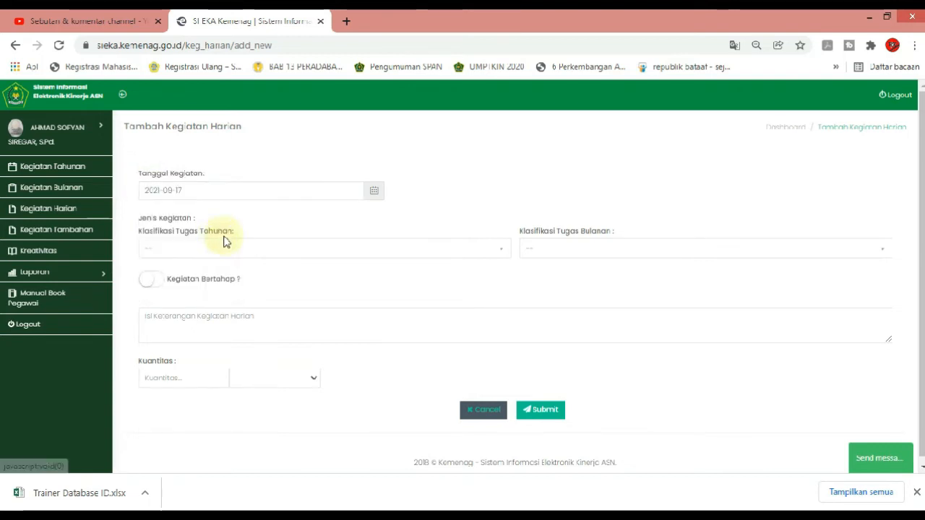
Set the annual task to "2021 | Melaksanakan Evaluasi Pembelajaran" and the monthly task to September's "Melaksanakan Penilaian Hasil Pembelajaran Siswa" for kelas XII.
{"action": "left_click", "coordinate": [266, 253]}
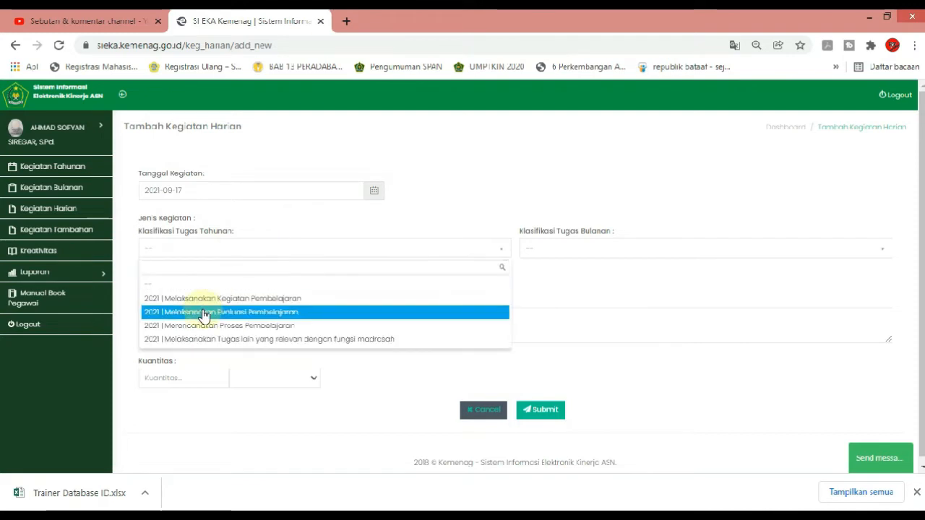
{"action": "left_click", "coordinate": [203, 315]}
{"action": "left_click", "coordinate": [536, 248]}
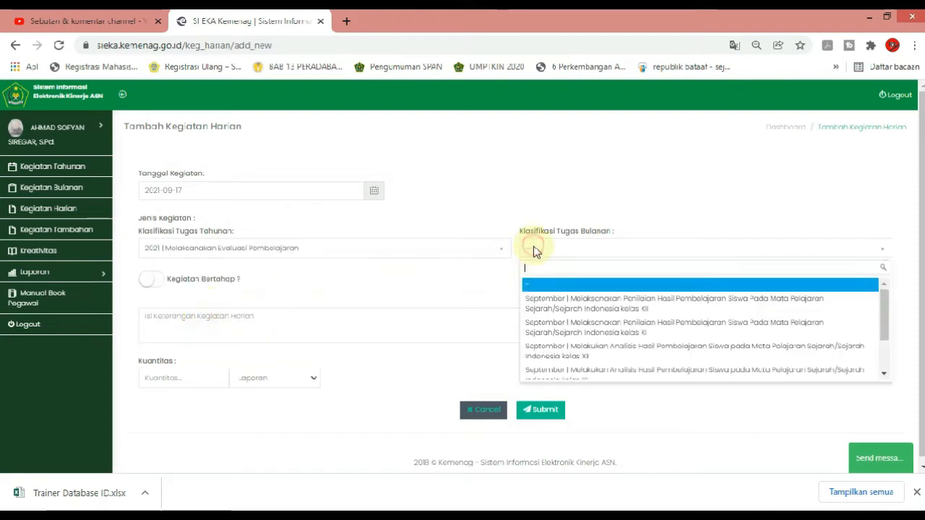
{"action": "left_click", "coordinate": [543, 303]}
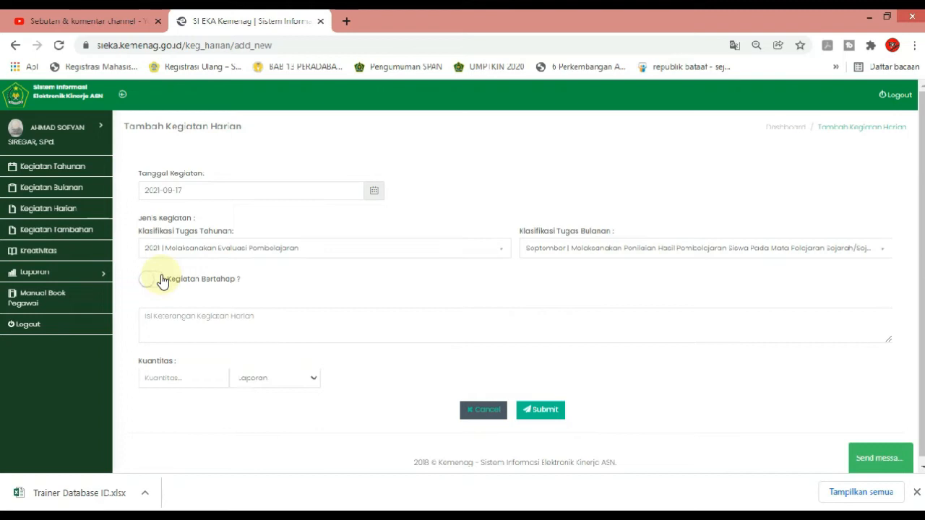
Describe the daily activity as "Melaksanakan Ulangan Harian 1 di Kelas XII MIPA 6" and set its quantity to 1 Laporan.
{"action": "left_click", "coordinate": [195, 329]}
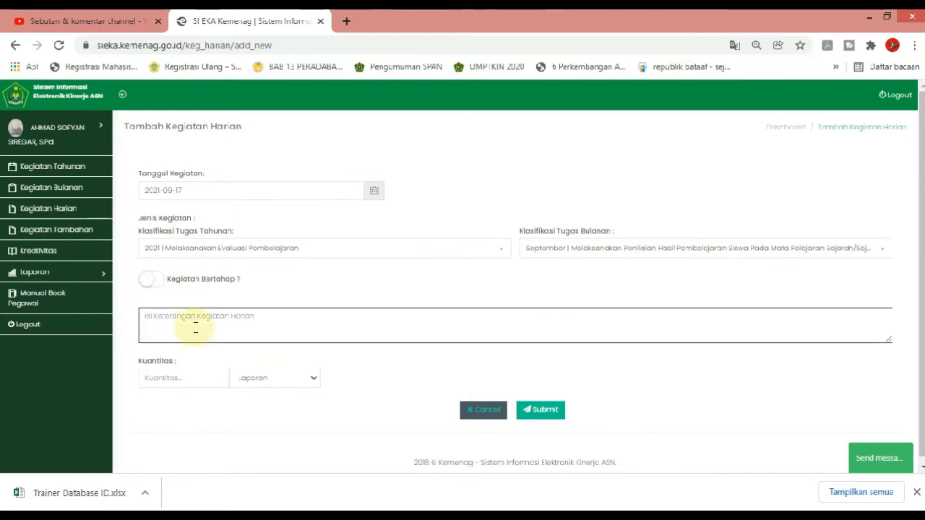
{"action": "type", "text": "Melaksanakan Ulangan Harian 1 di Kelas XII MIPA 6"}
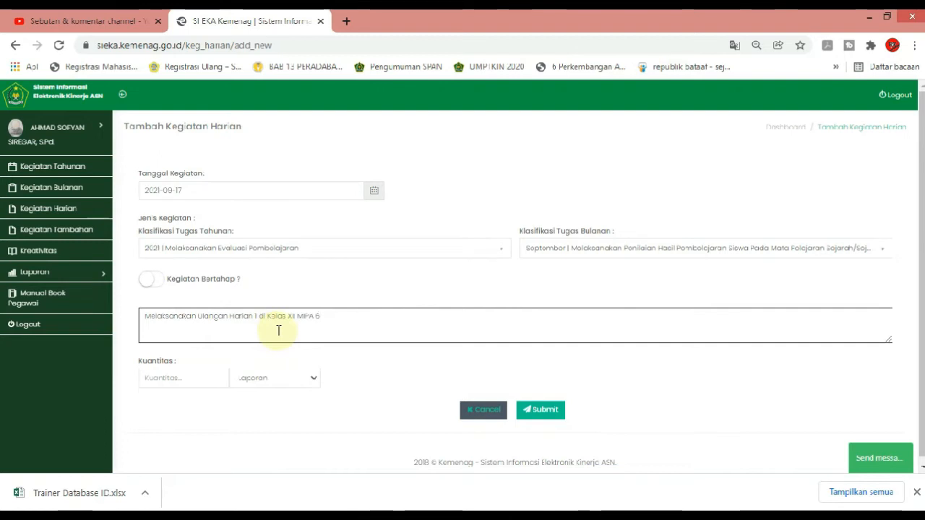
{"action": "left_click", "coordinate": [202, 377]}
{"action": "type", "text": "1"}
{"action": "left_click", "coordinate": [391, 373]}
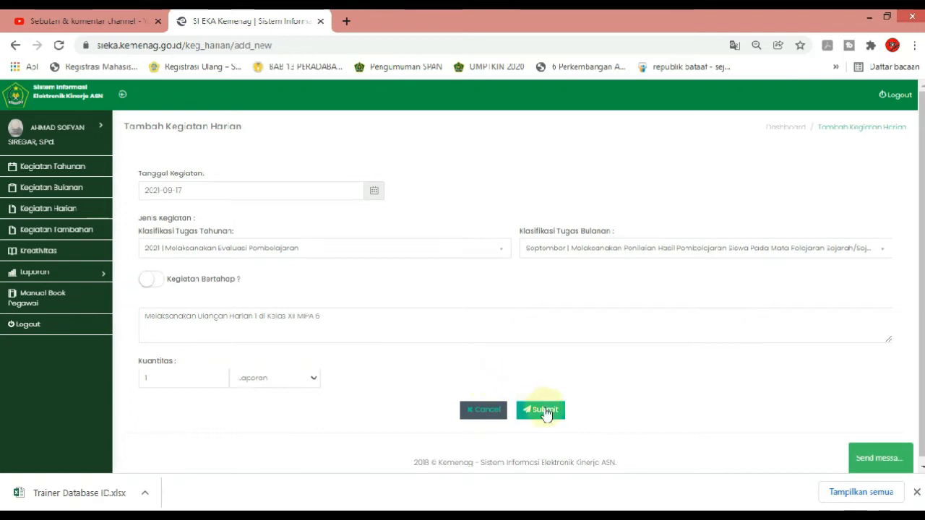
Change the description to "Melaksanakan Ulangan Harian 1 di Kelas XII MIPA IPS 1" and submit the entry.
{"action": "left_click", "coordinate": [385, 330]}
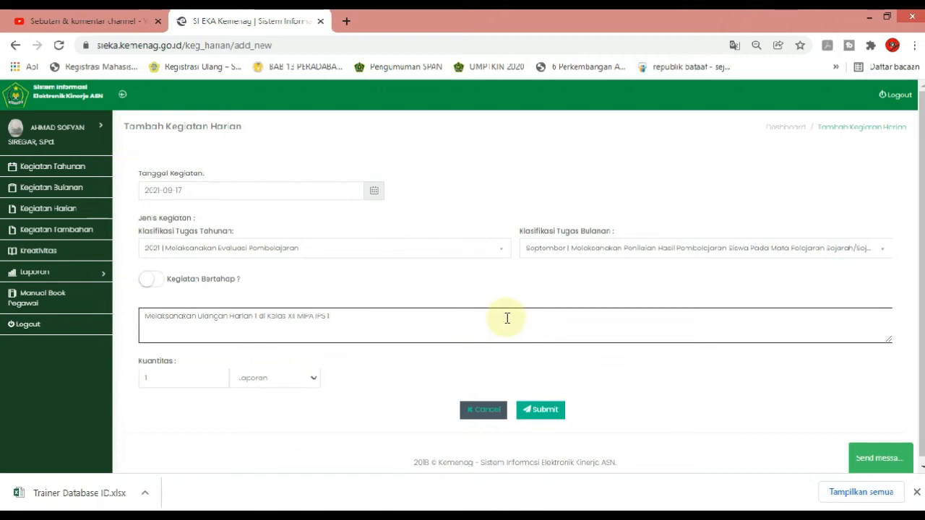
{"action": "left_click", "coordinate": [541, 409]}
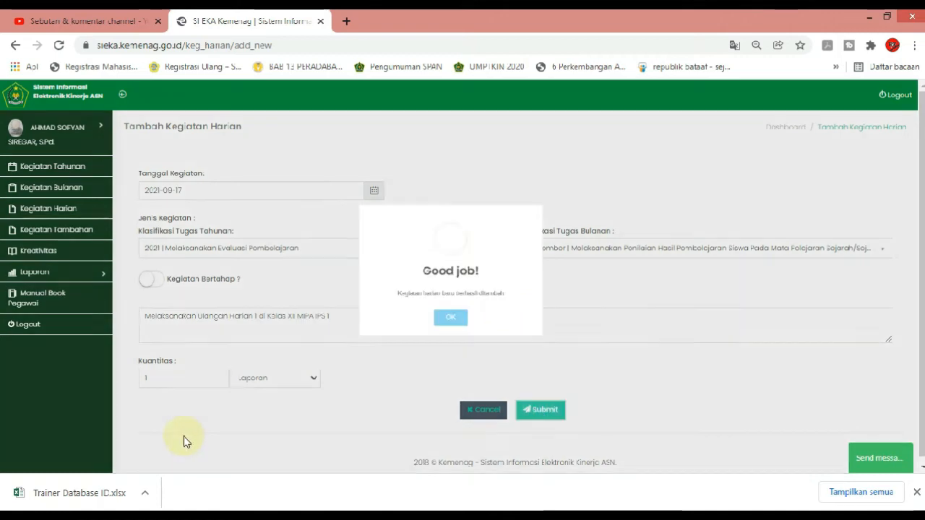
{"action": "left_click", "coordinate": [450, 332]}
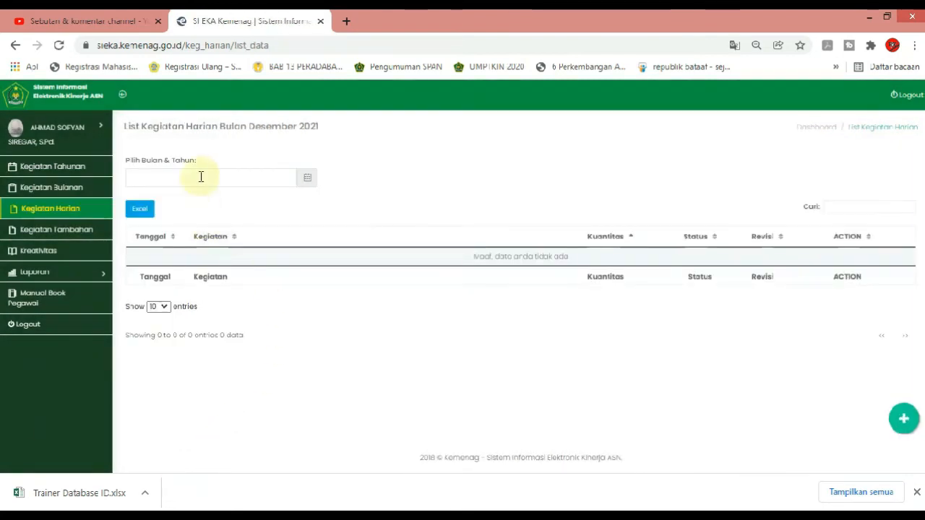
Check the achievement of the "Melaksanakan Evaluasi Pembelajaran" tasks in the 2021 monthly activity list.
{"action": "left_click", "coordinate": [62, 189]}
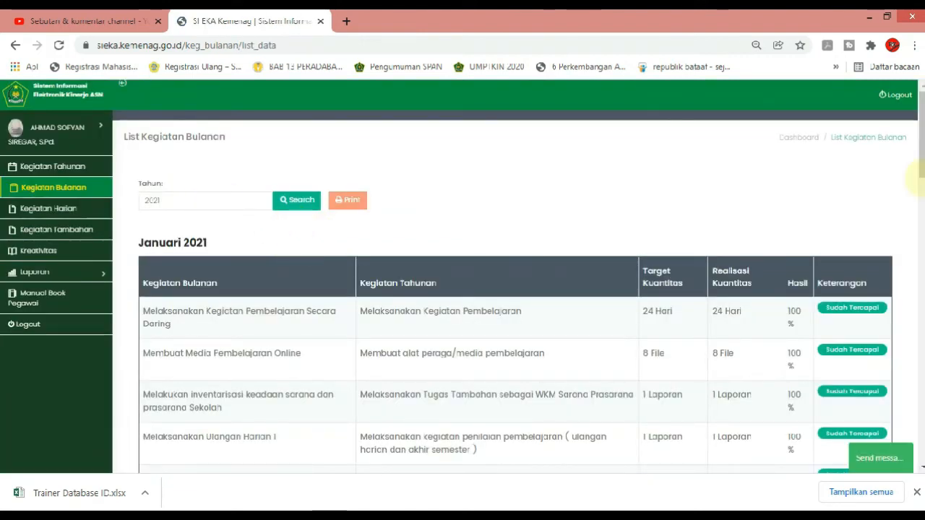
{"action": "scroll", "coordinate": [916, 181], "scroll_direction": "down", "scroll_amount": 15}
{"action": "left_click", "coordinate": [505, 444]}
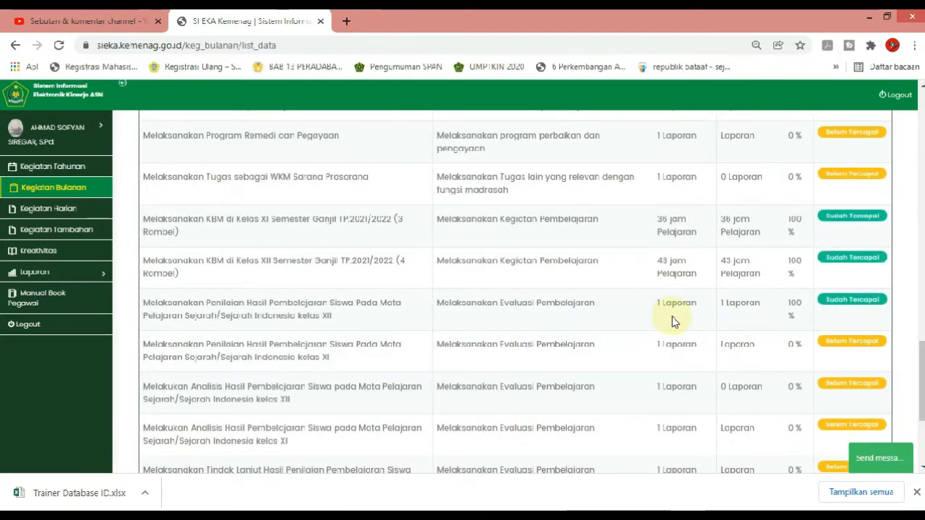
View the September 2021 monthly report and examine its task results and the Kegiatan Bertahap progress entries.
{"action": "left_click", "coordinate": [100, 273]}
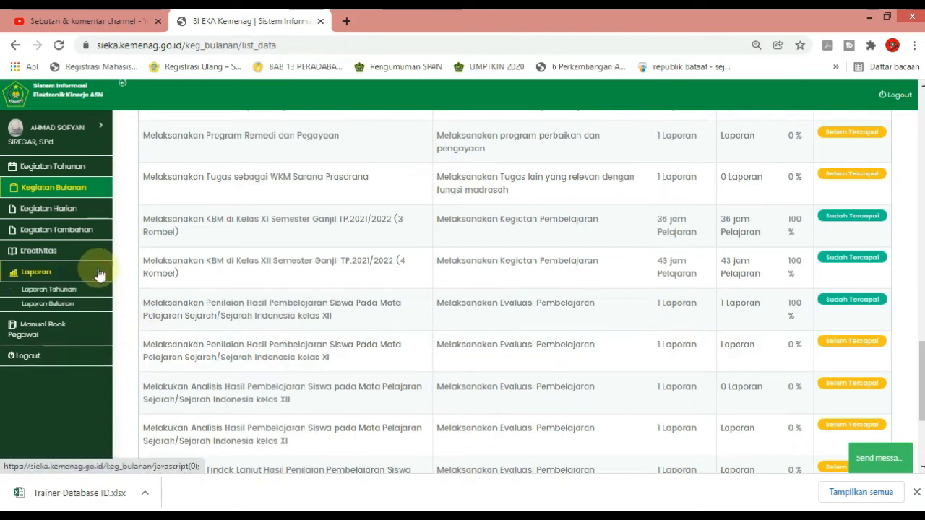
{"action": "left_click", "coordinate": [69, 306]}
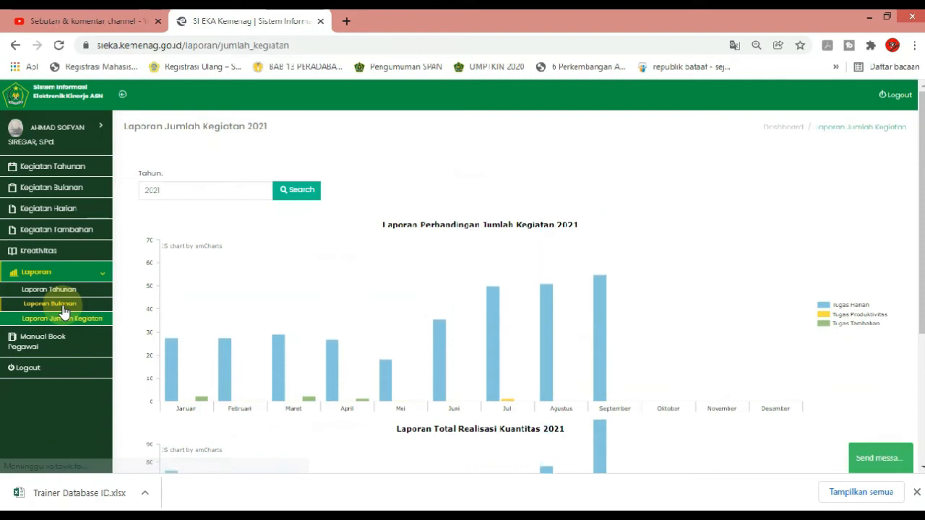
{"action": "left_click", "coordinate": [63, 307]}
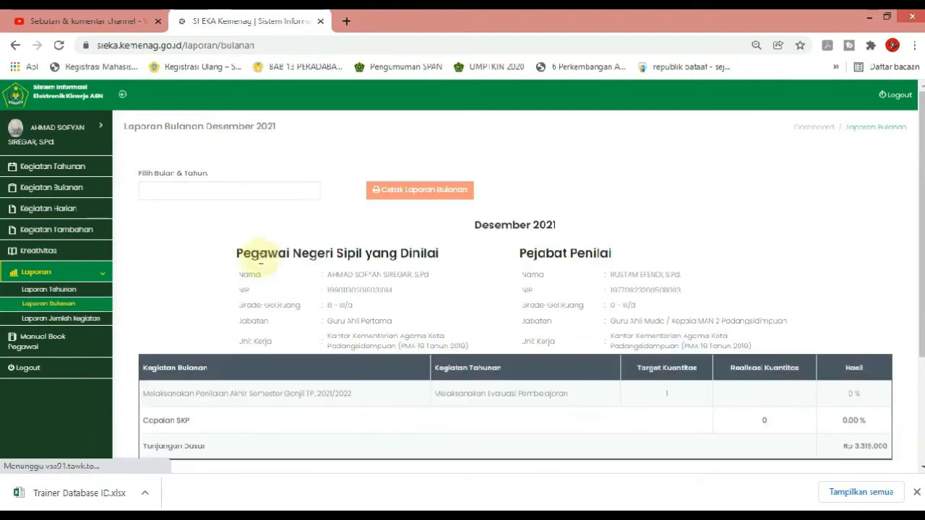
{"action": "left_click", "coordinate": [295, 190]}
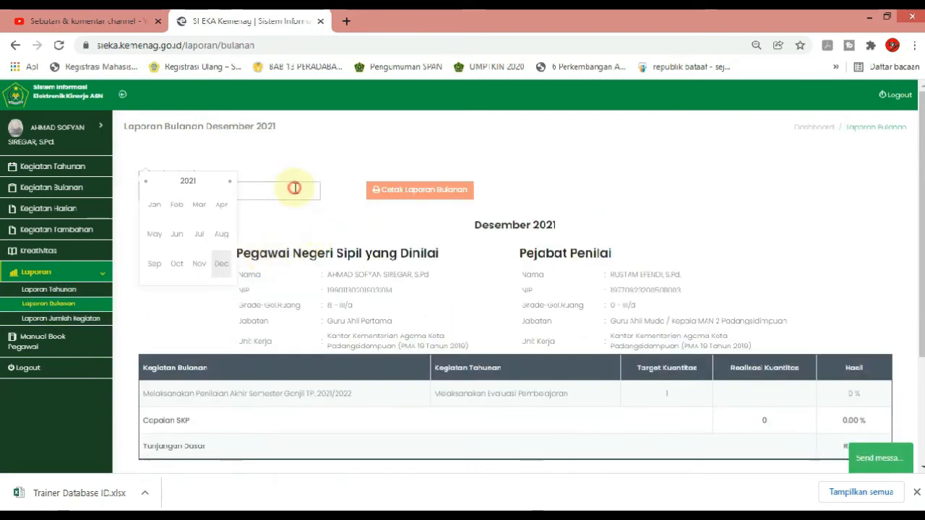
{"action": "left_click", "coordinate": [155, 265]}
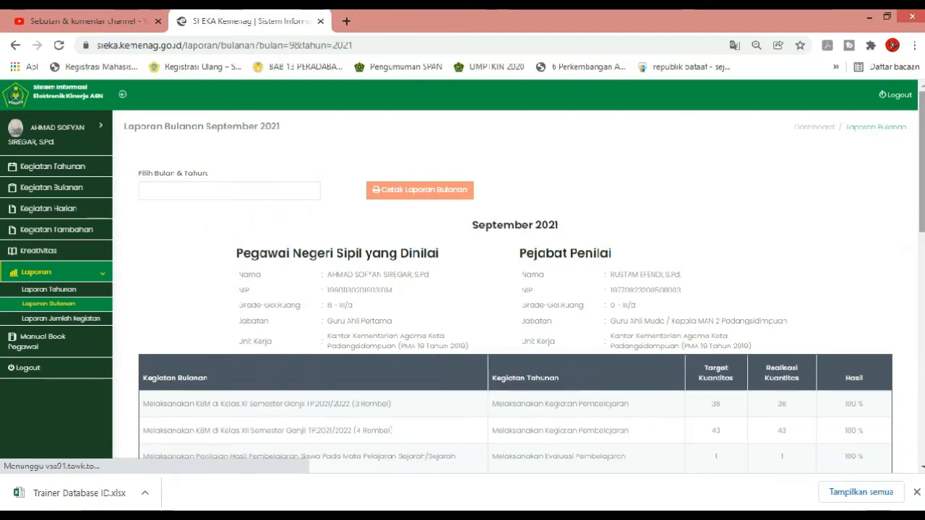
{"action": "scroll", "coordinate": [594, 230], "scroll_direction": "down", "scroll_amount": 3}
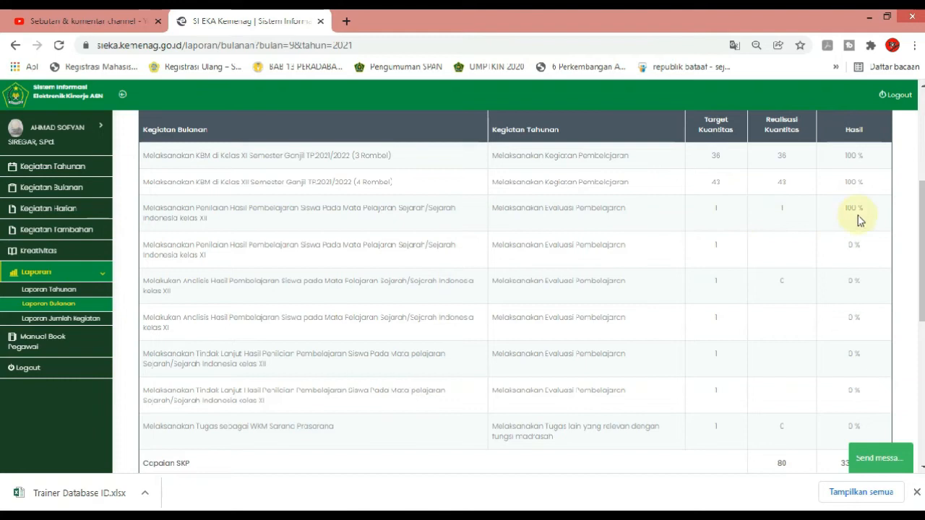
{"action": "left_click_drag", "start_coordinate": [921, 224], "coordinate": [919, 365]}
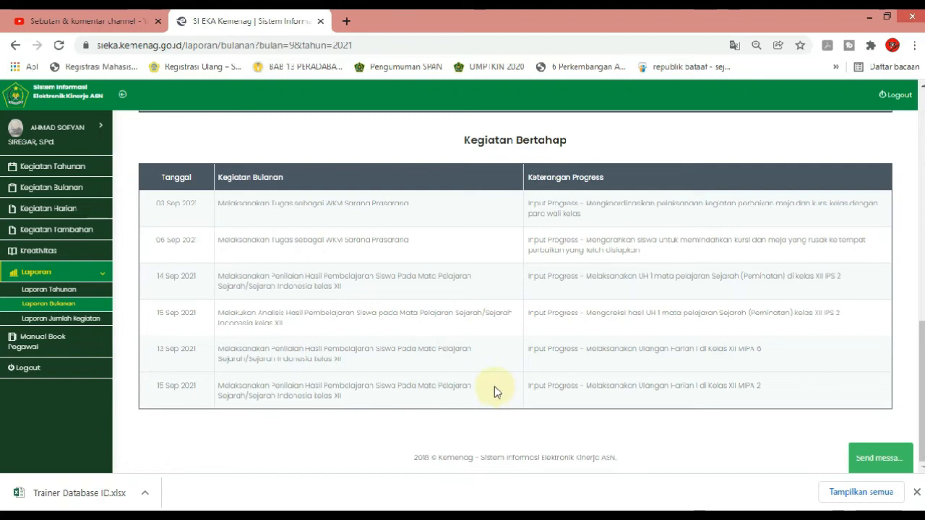
{"action": "key", "text": "Home"}
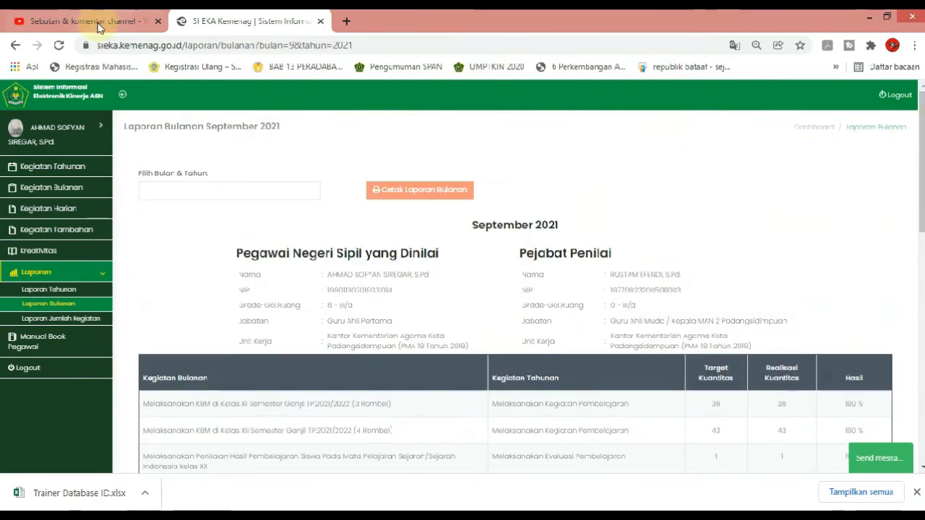
{"action": "left_click", "coordinate": [375, 513]}
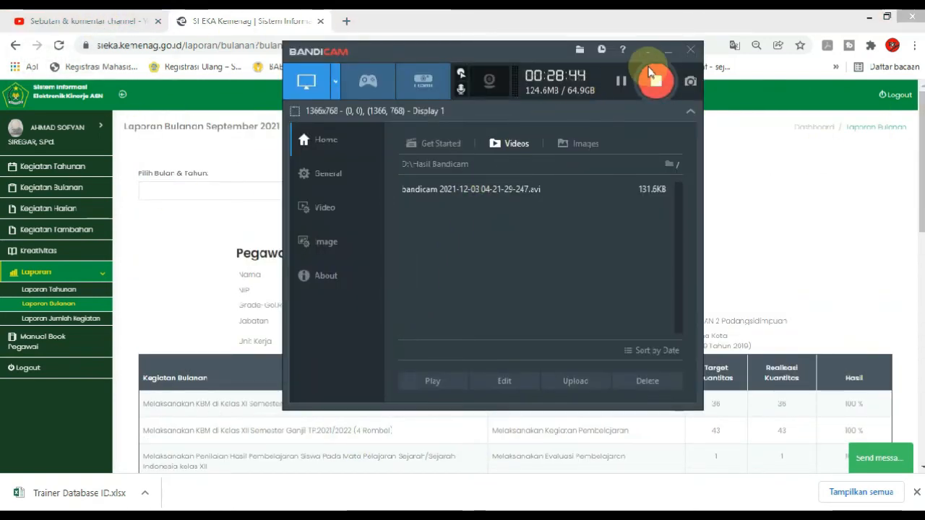
{"action": "left_click", "coordinate": [621, 81]}
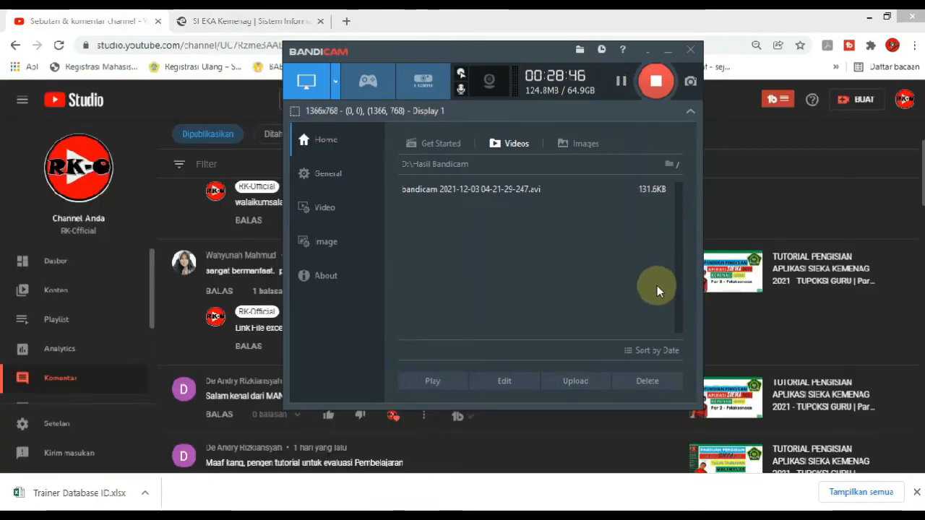
{"action": "left_click", "coordinate": [664, 52]}
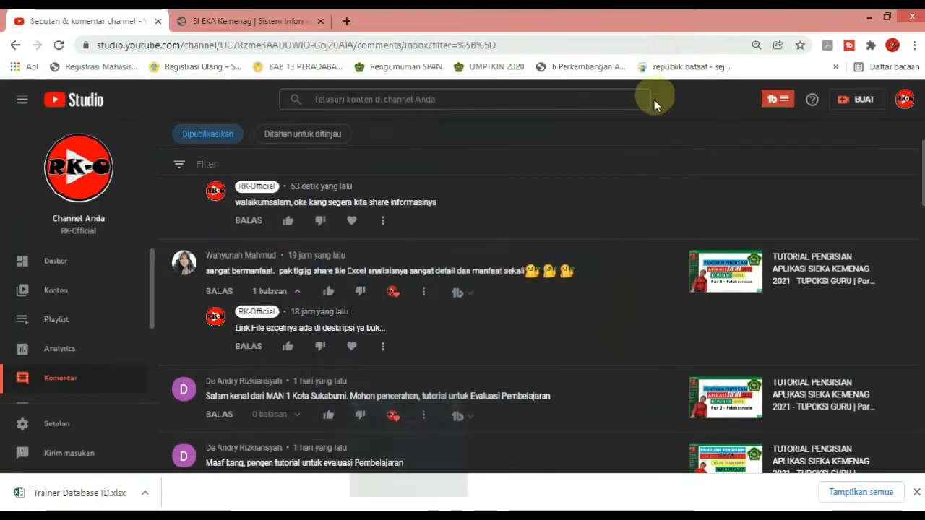
{"action": "left_click", "coordinate": [296, 23]}
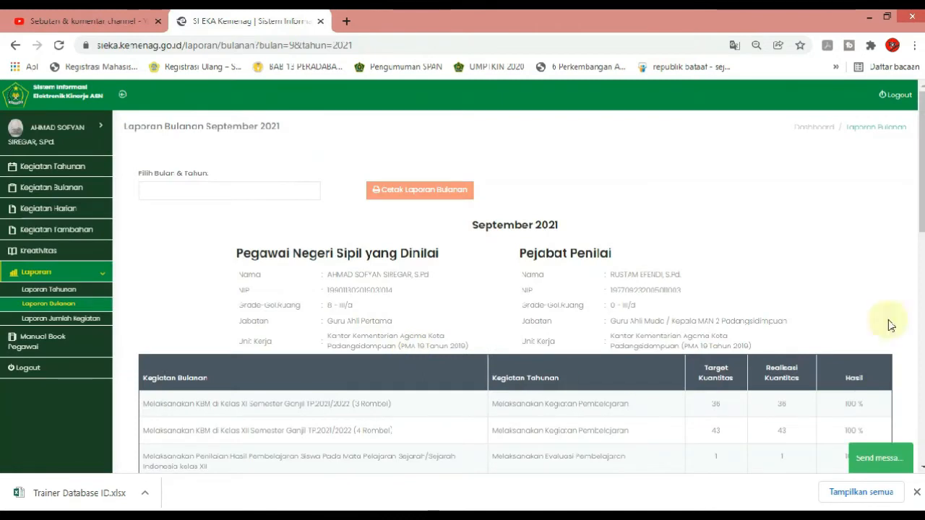
Compare the kelas XII assessment task in the September report with the daily activity descriptions on Excel's Perhitungan Evaluasi sheet.
{"action": "left_click_drag", "start_coordinate": [920, 118], "coordinate": [923, 324]}
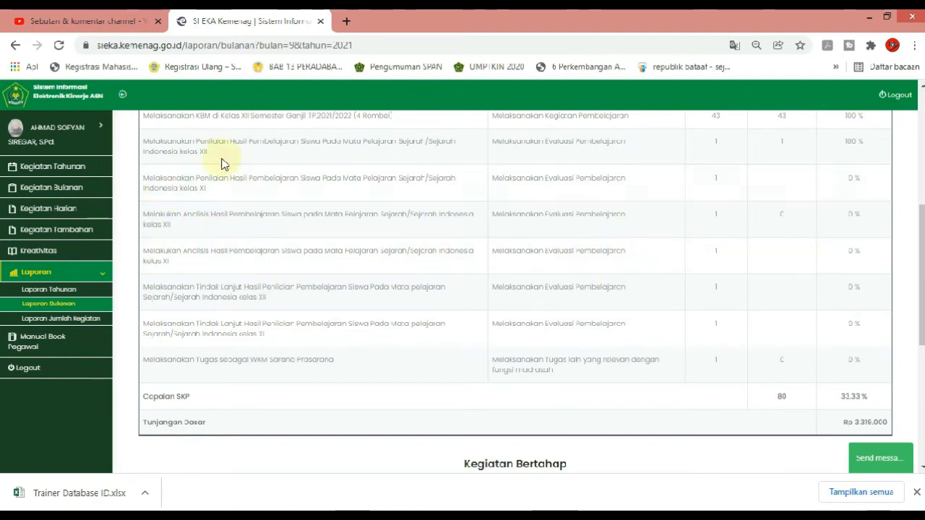
{"action": "left_click_drag", "start_coordinate": [209, 142], "coordinate": [264, 156]}
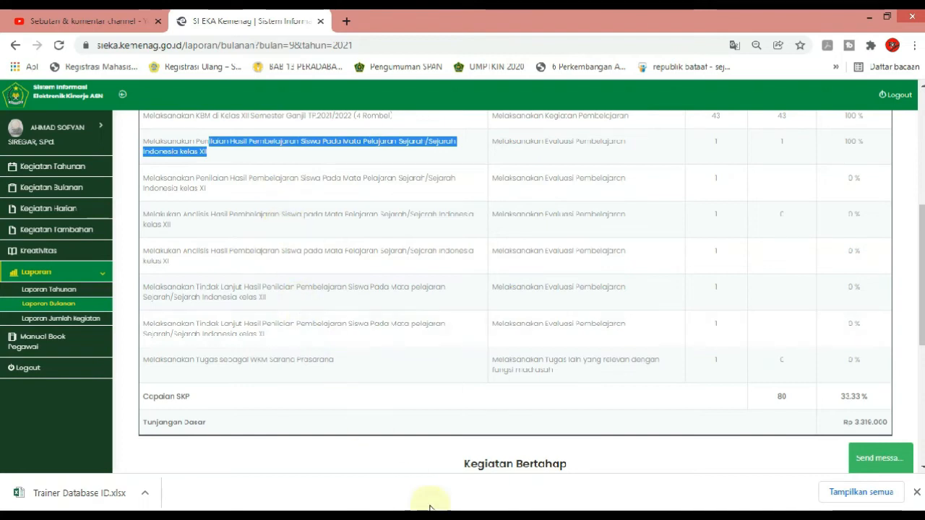
{"action": "left_click", "coordinate": [497, 510]}
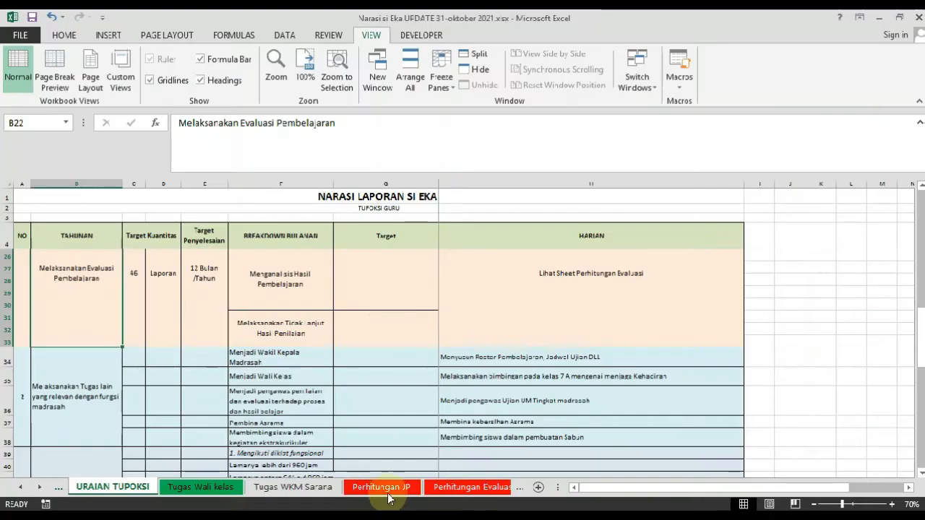
{"action": "left_click", "coordinate": [457, 492]}
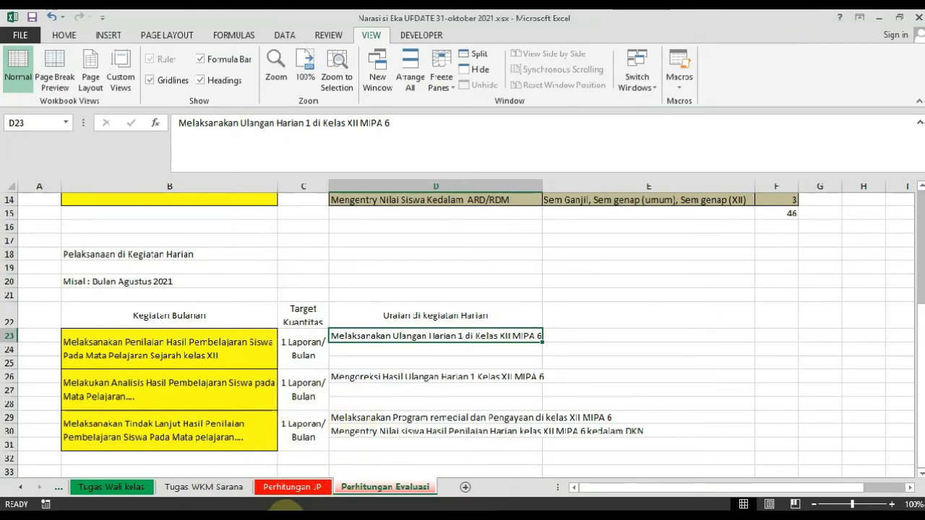
{"action": "mouse_move", "coordinate": [256, 516]}
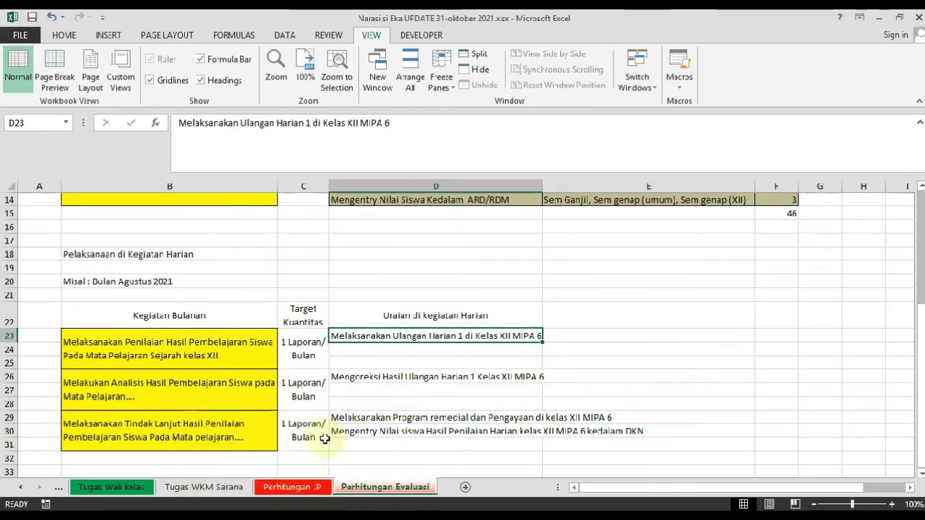
Switch to SI EKA and start a new daily activity entry dated 2021-09-14.
{"action": "left_click", "coordinate": [245, 508]}
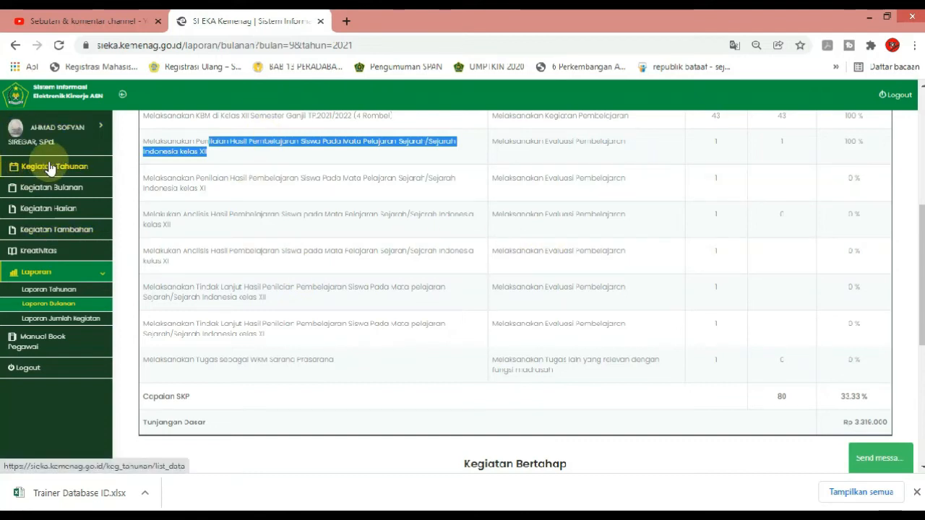
{"action": "left_click", "coordinate": [45, 208]}
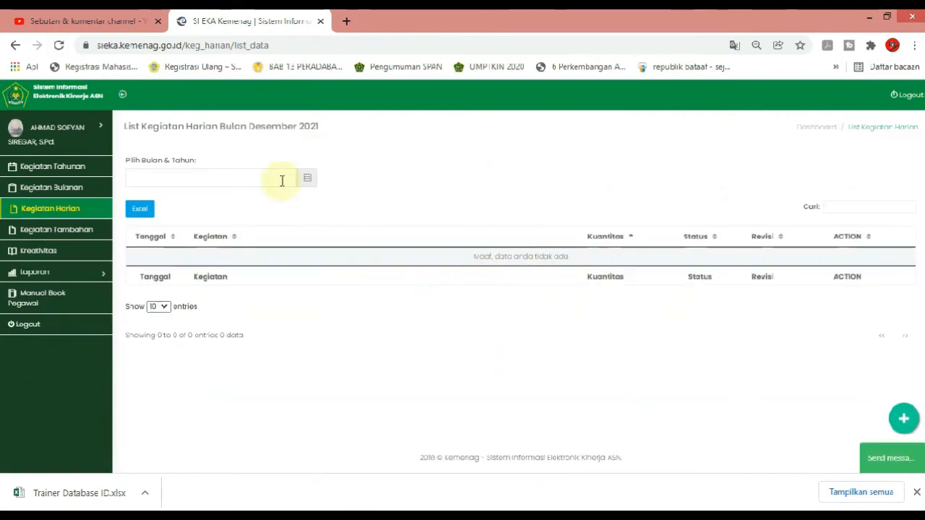
{"action": "left_click", "coordinate": [903, 418]}
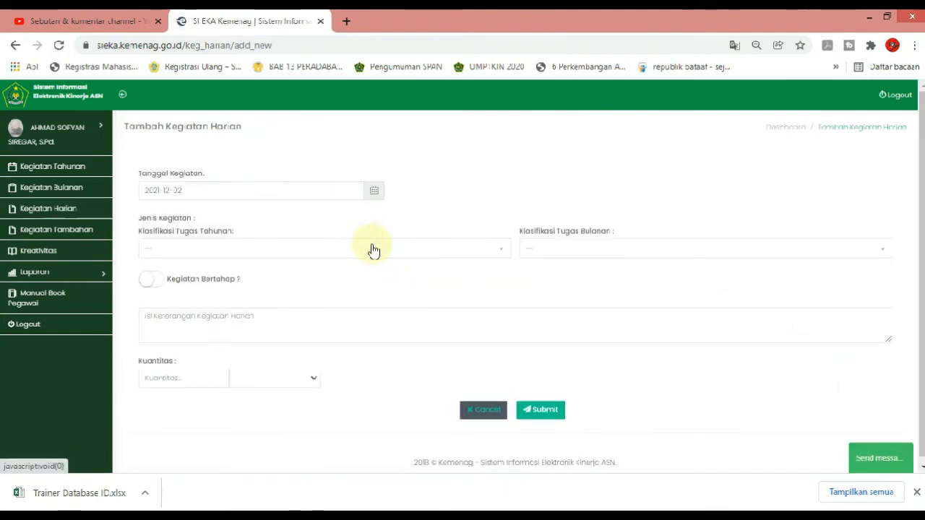
{"action": "left_click", "coordinate": [325, 191]}
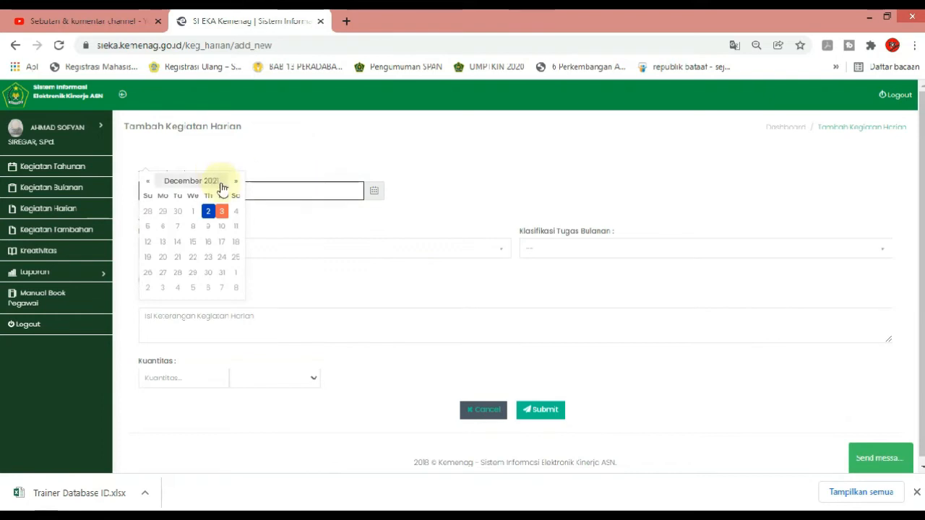
{"action": "left_click", "coordinate": [147, 187]}
{"action": "left_click", "coordinate": [147, 187]}
{"action": "left_click", "coordinate": [146, 186]}
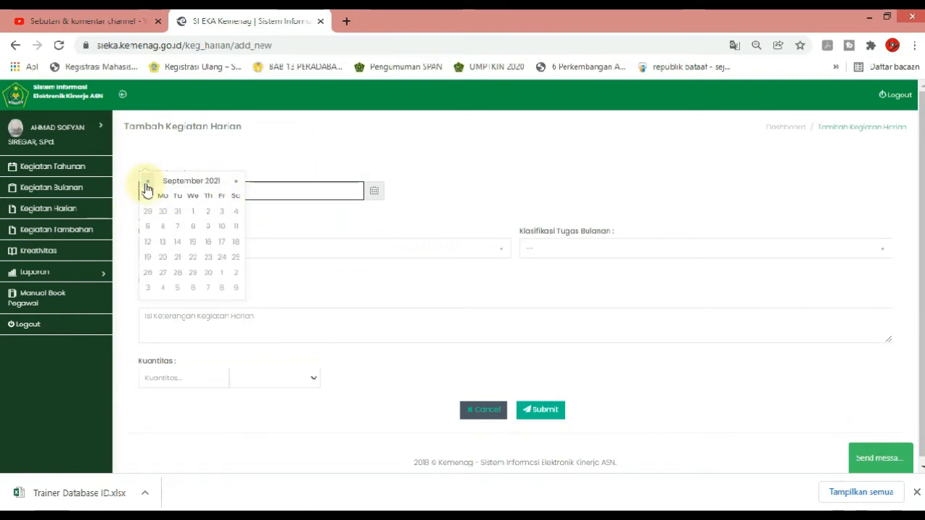
{"action": "left_click", "coordinate": [179, 244]}
Classify the entry under annual task "Melaksanakan Evaluasi Pembelajaran" and September's monthly task "Melakukan Analisis Hasil Pembelajaran Siswa" for Sejarah kelas XII.
{"action": "left_click", "coordinate": [187, 252]}
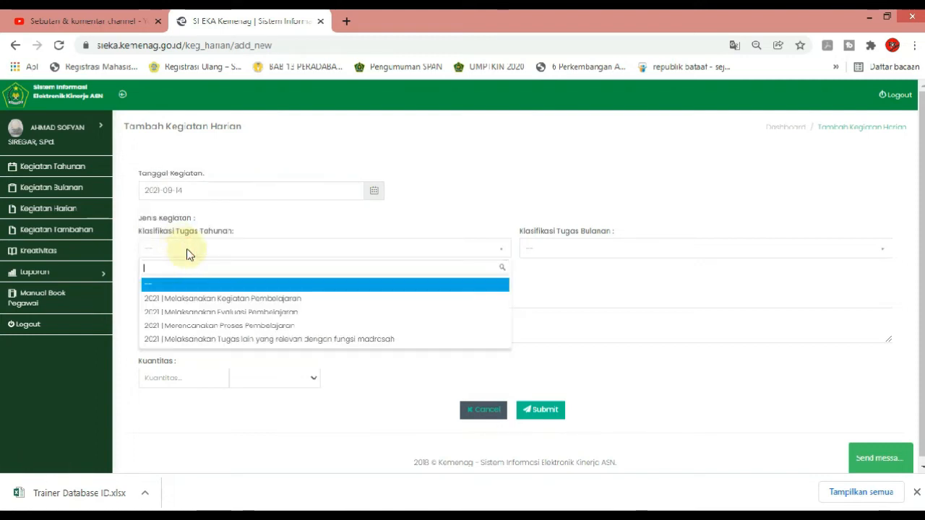
{"action": "left_click", "coordinate": [229, 317]}
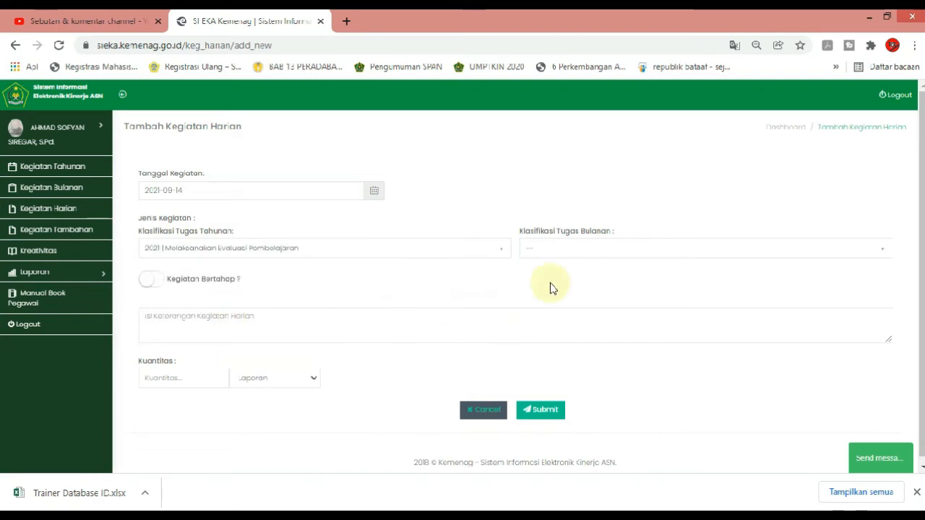
{"action": "left_click", "coordinate": [577, 250]}
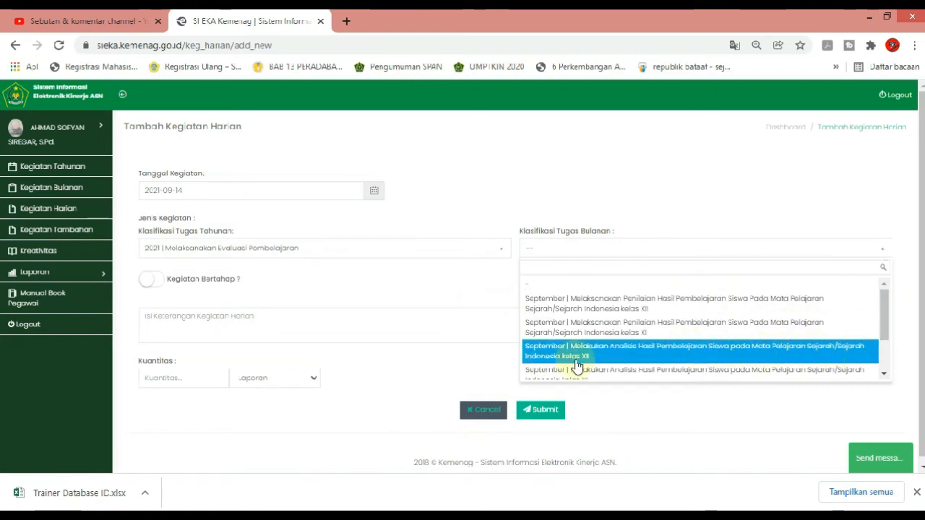
{"action": "scroll", "coordinate": [723, 364], "scroll_direction": "down", "scroll_amount": 1}
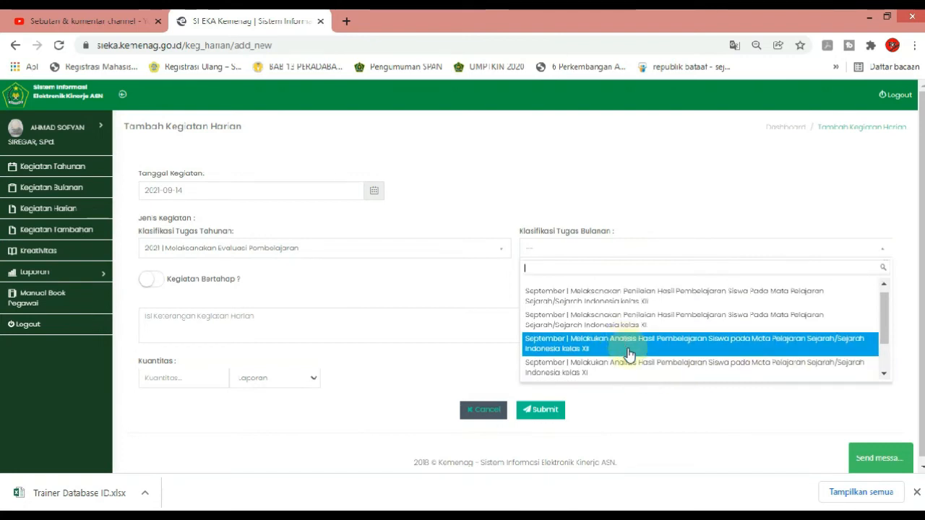
{"action": "left_click", "coordinate": [628, 354]}
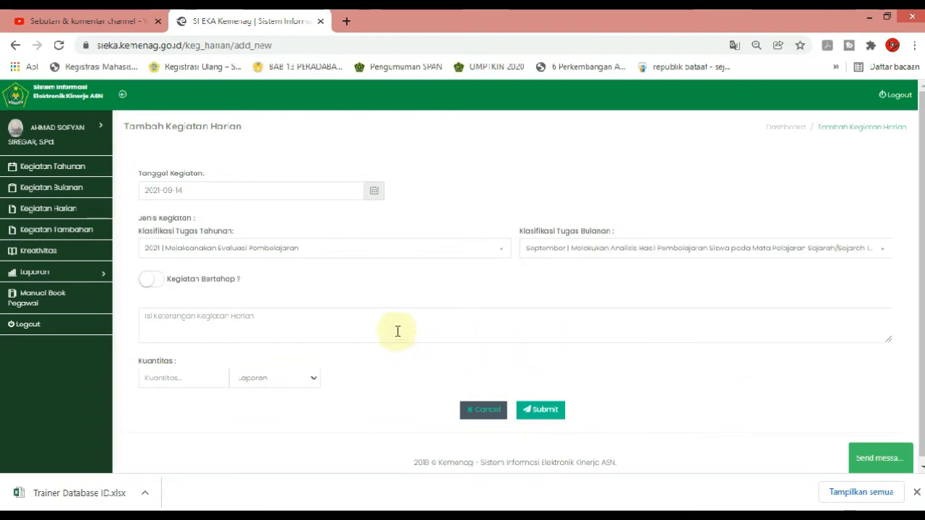
Mark the entry as Kegiatan Bertahap and copy "Mengoreksi Hasil Ulangan Harian 1 Kelas XII MIPA 6" from Excel into its progress description.
{"action": "left_click", "coordinate": [157, 289]}
{"action": "left_click", "coordinate": [198, 331]}
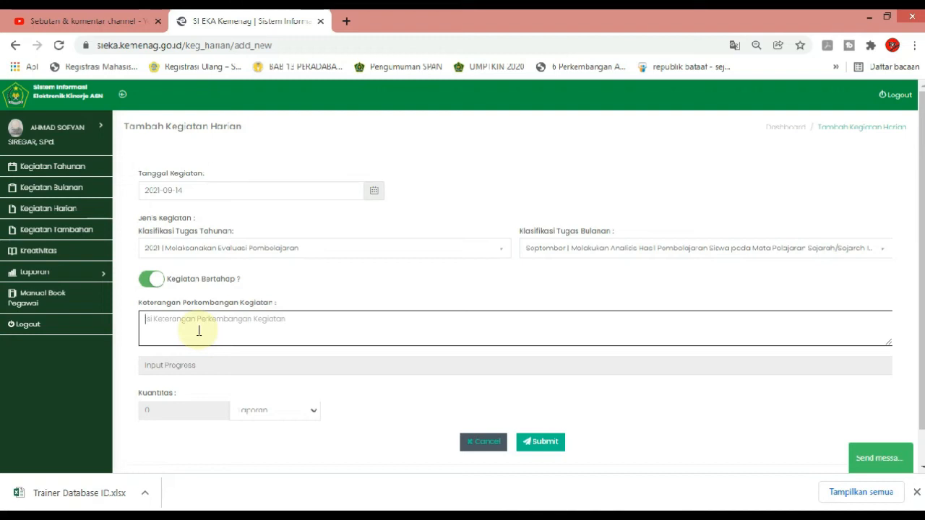
{"action": "key", "text": "alt+Tab"}
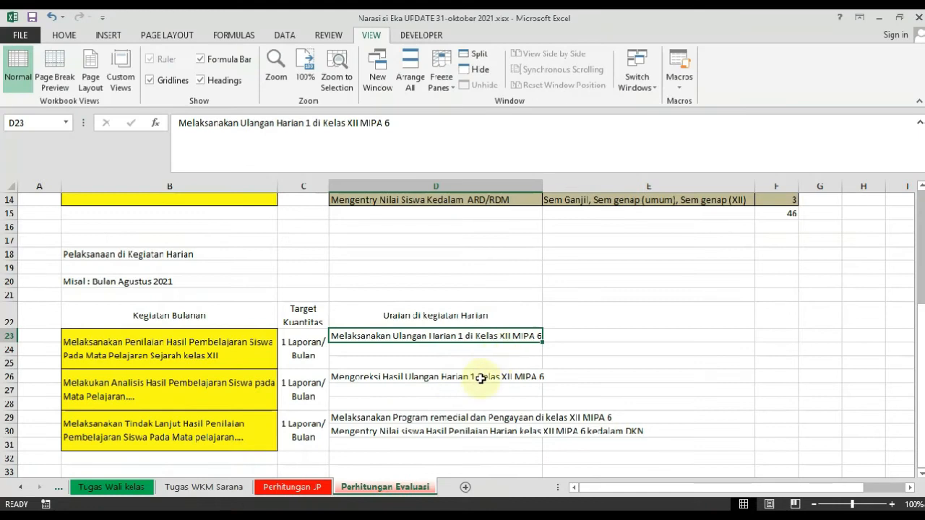
{"action": "left_click", "coordinate": [480, 379]}
{"action": "key", "text": "ctrl+c"}
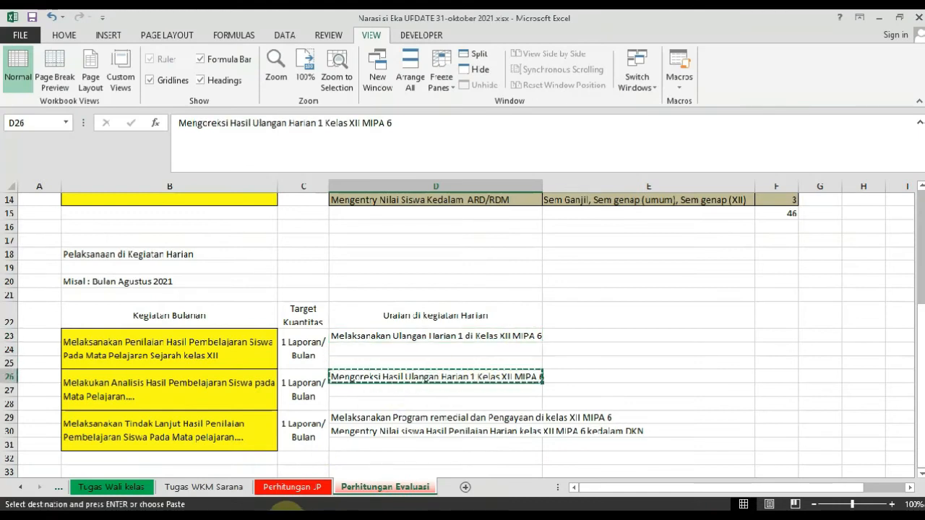
{"action": "key", "text": "alt+Tab"}
{"action": "left_click", "coordinate": [241, 326]}
{"action": "key", "text": "ctrl+v"}
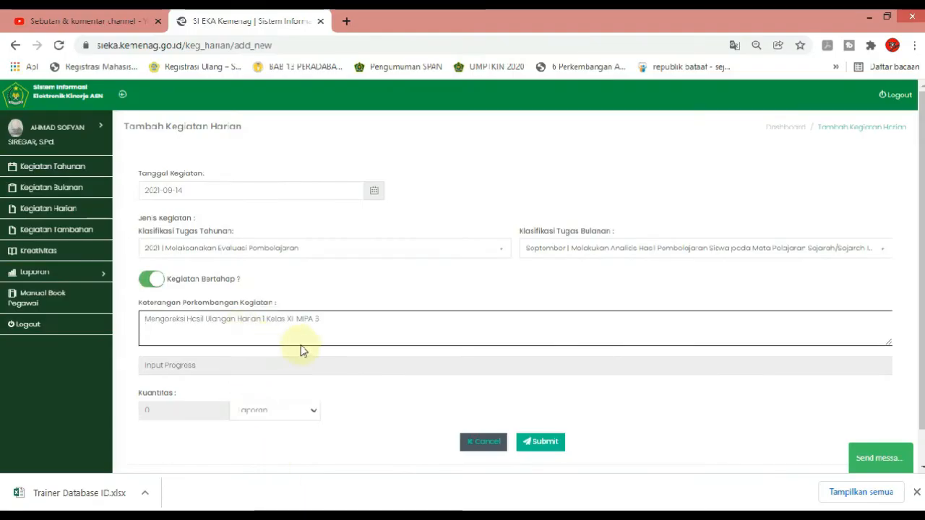
Keep Laporan as the quantity unit and submit the 14 September entry.
{"action": "left_click", "coordinate": [303, 410]}
{"action": "left_click", "coordinate": [304, 410]}
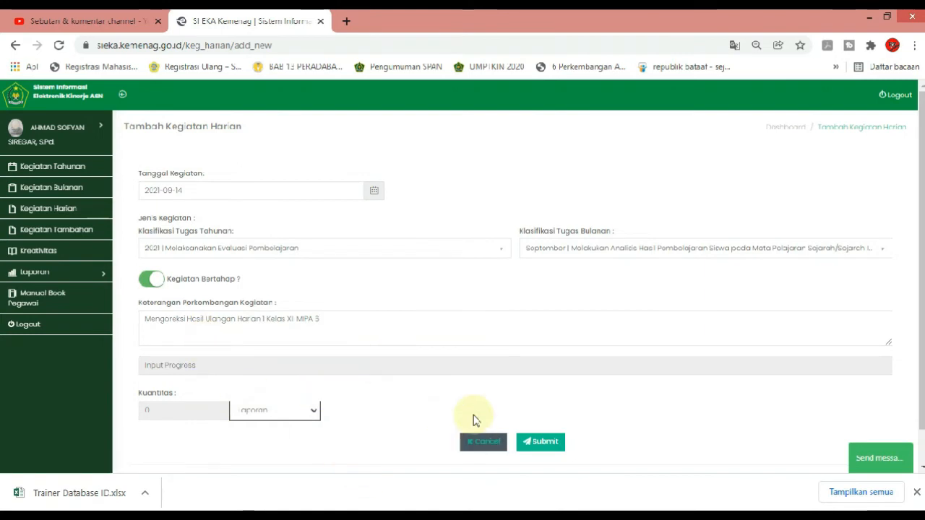
{"action": "left_click", "coordinate": [557, 447]}
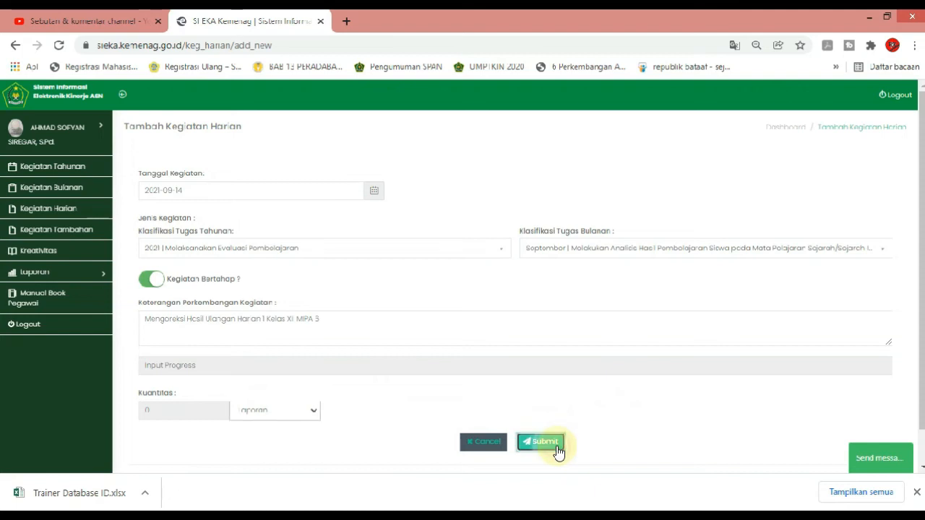
{"action": "left_click", "coordinate": [454, 335]}
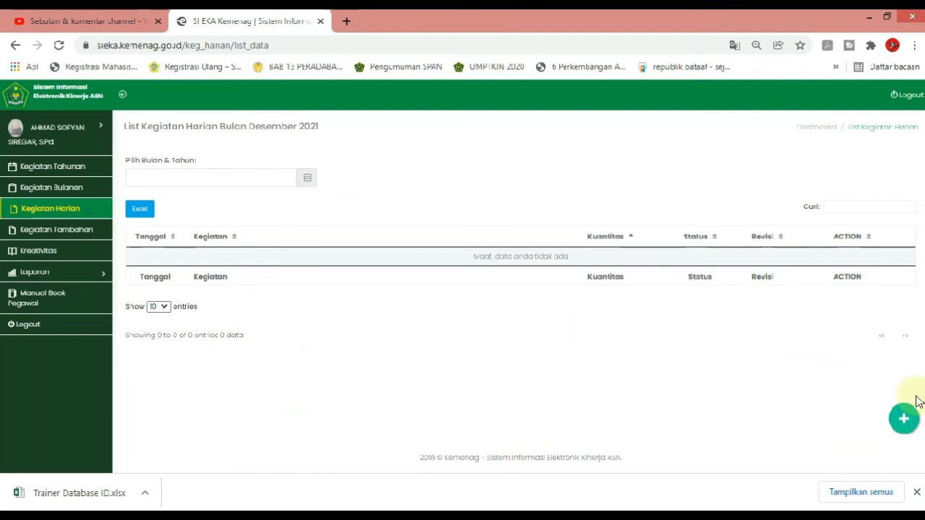
Start another daily activity entry and date it 2021-09-16.
{"action": "left_click", "coordinate": [903, 418]}
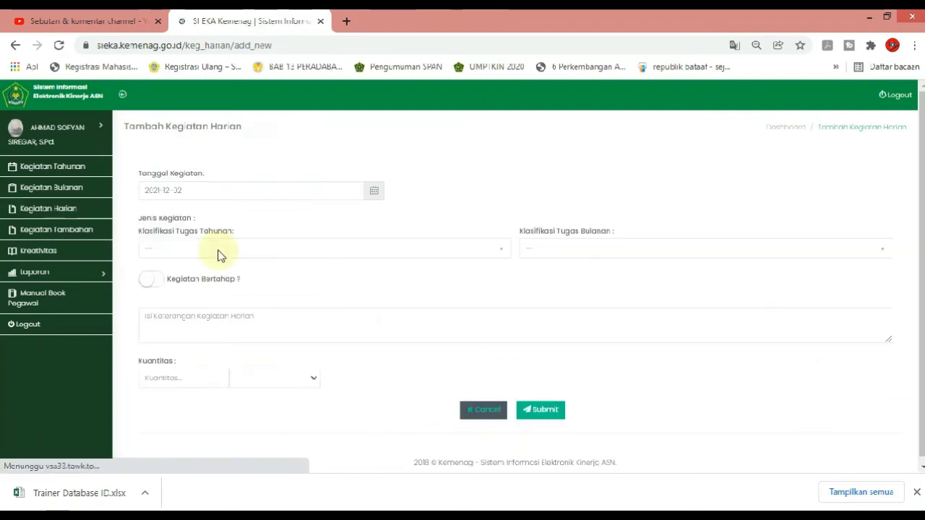
{"action": "left_click", "coordinate": [227, 192]}
{"action": "left_click", "coordinate": [148, 182]}
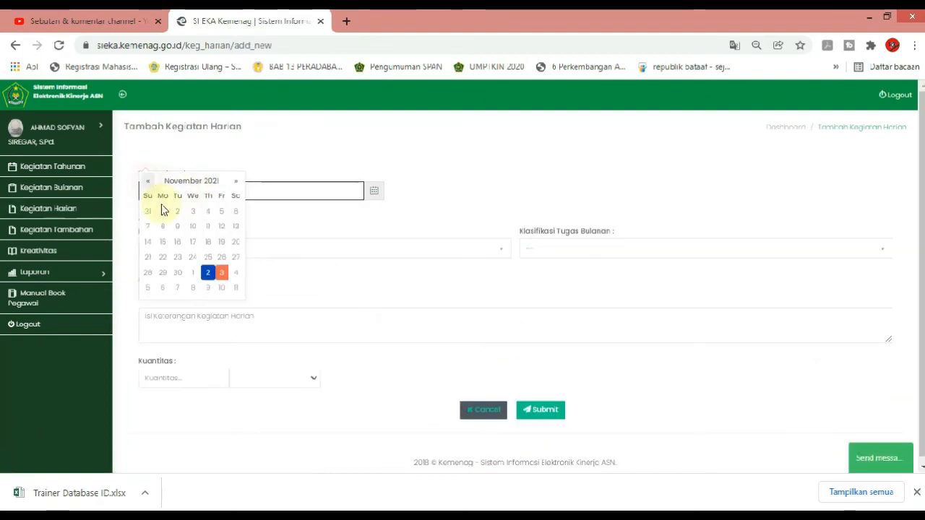
{"action": "left_click", "coordinate": [150, 182]}
{"action": "left_click", "coordinate": [150, 182]}
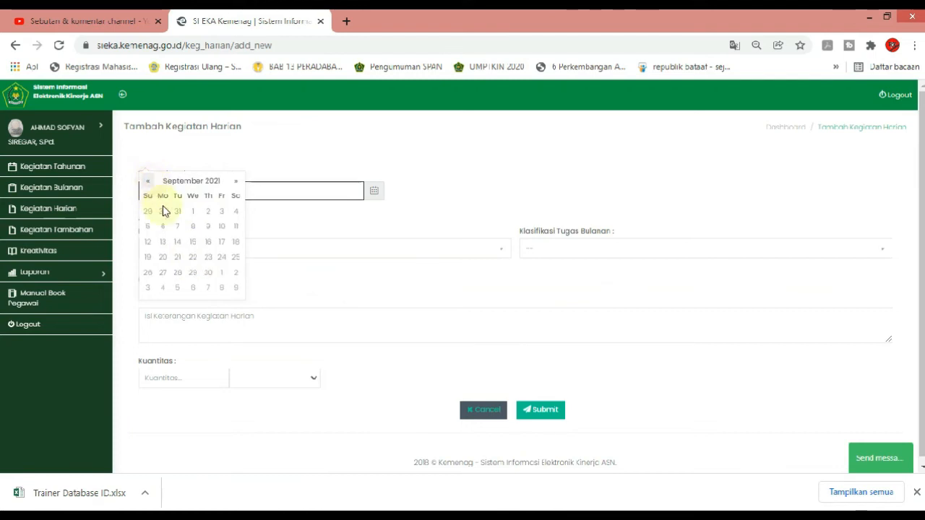
{"action": "left_click", "coordinate": [203, 245]}
Assign the 16 September entry to "Melaksanakan Evaluasi Pembelajaran" and the monthly task "Melakukan Analisis Hasil Pembelajaran Siswa" for kelas XII.
{"action": "left_click", "coordinate": [208, 250]}
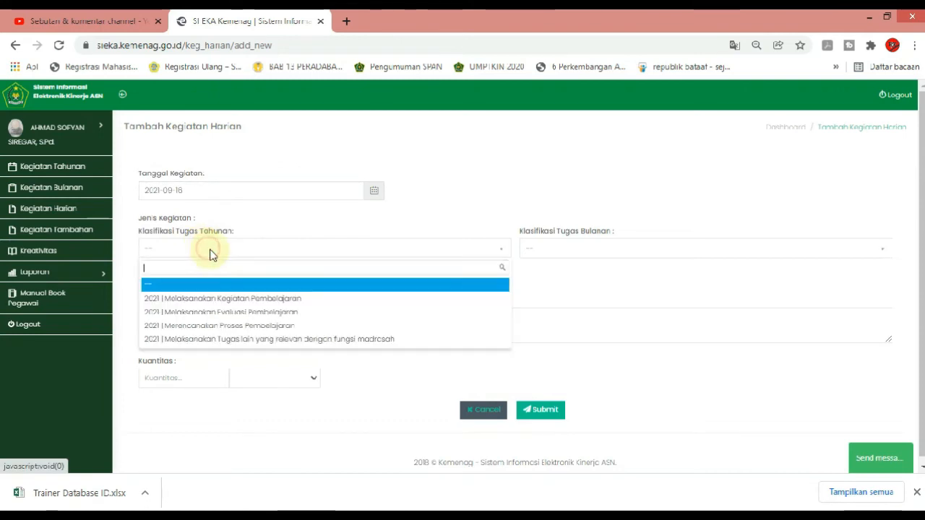
{"action": "left_click", "coordinate": [220, 311]}
{"action": "left_click", "coordinate": [658, 248]}
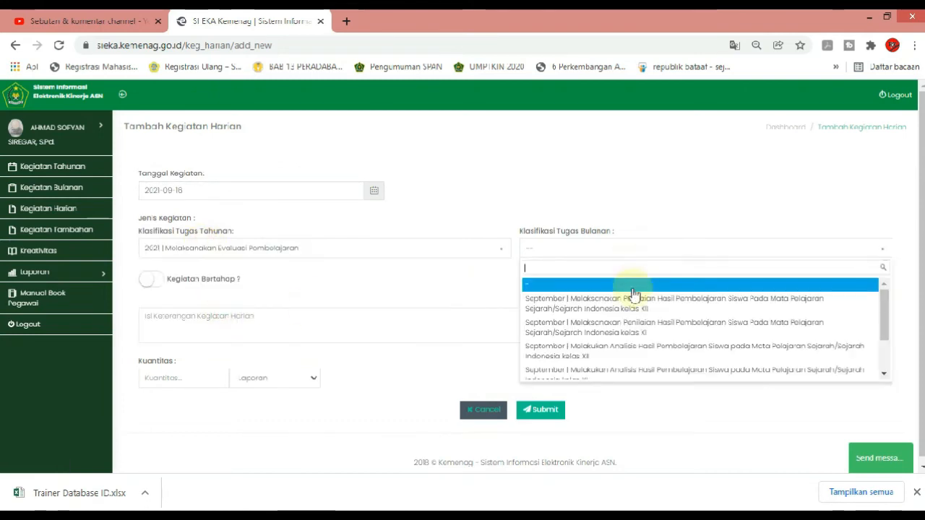
{"action": "left_click", "coordinate": [633, 351]}
Mark the entry as Kegiatan Bertahap, describe it as "Mengoreksi Hasil Ulangan Harian 1 Kelas XII MIPA 2", and submit it.
{"action": "left_click", "coordinate": [164, 277]}
{"action": "left_click", "coordinate": [191, 331]}
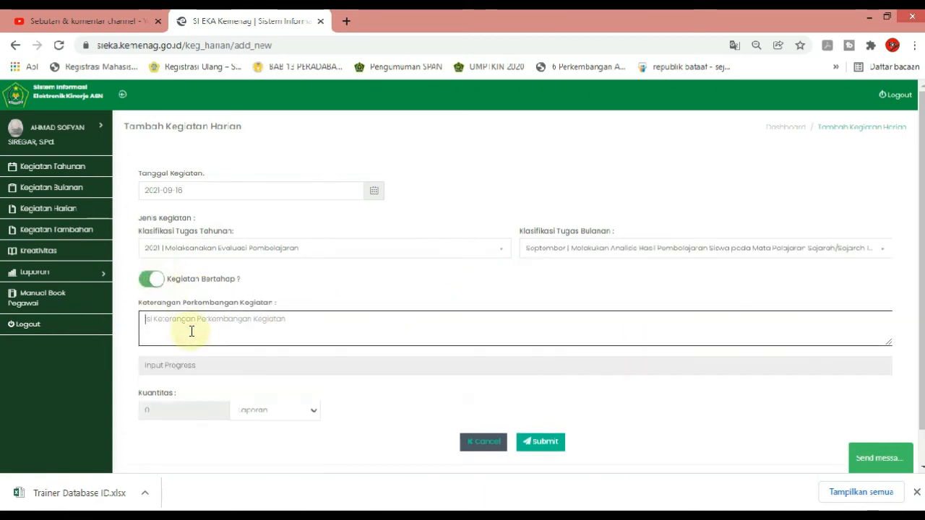
{"action": "key", "text": "ctrl+v"}
{"action": "left_click", "coordinate": [344, 320]}
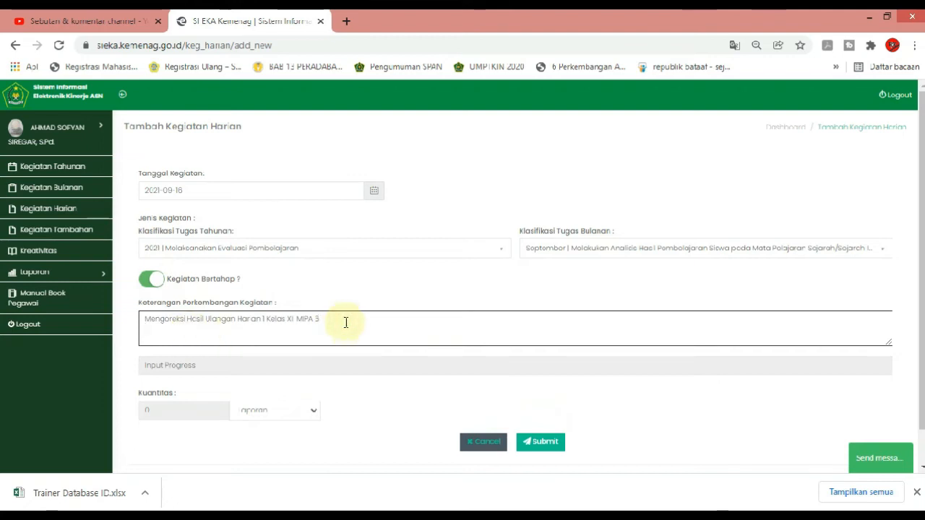
{"action": "type", "text": "2"}
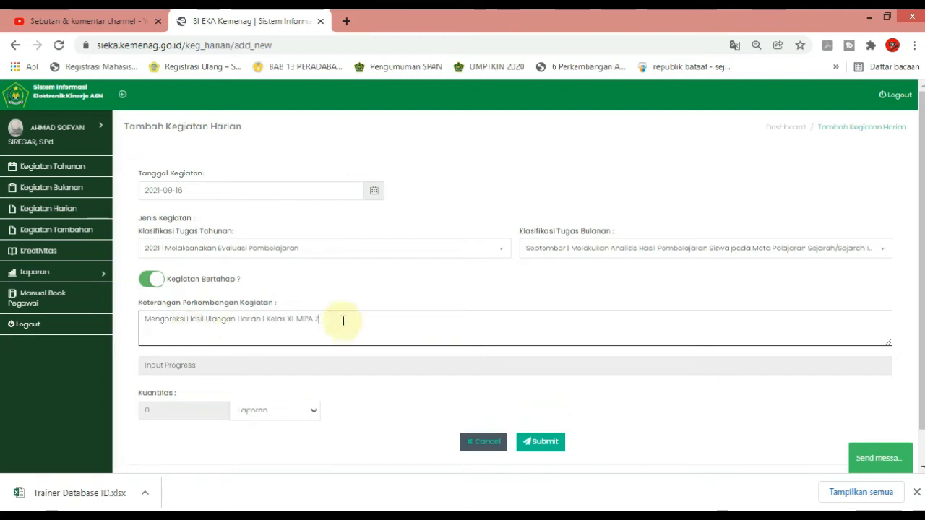
{"action": "left_click", "coordinate": [538, 445]}
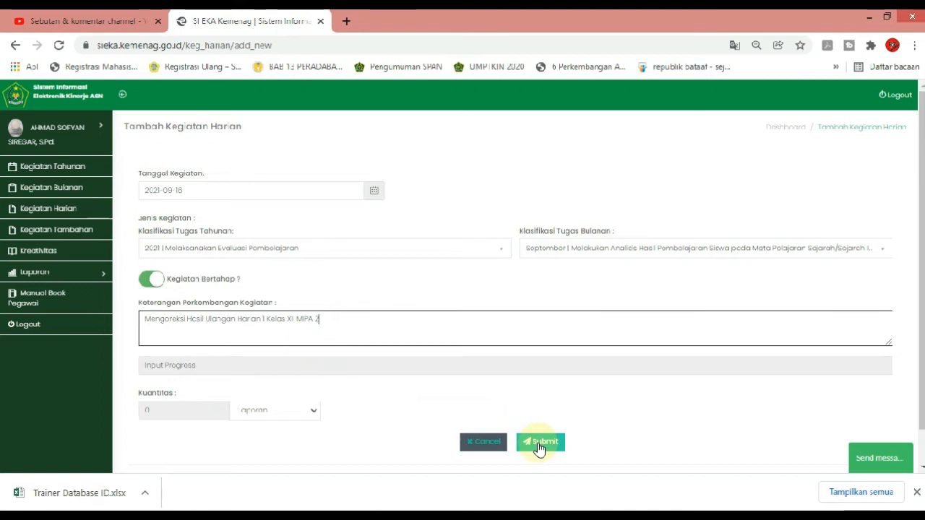
{"action": "left_click", "coordinate": [534, 446]}
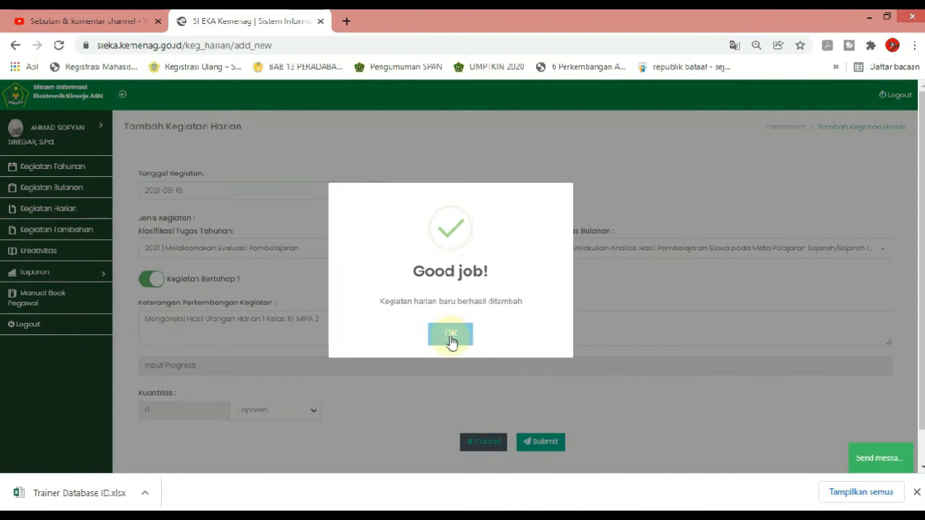
{"action": "left_click", "coordinate": [451, 335]}
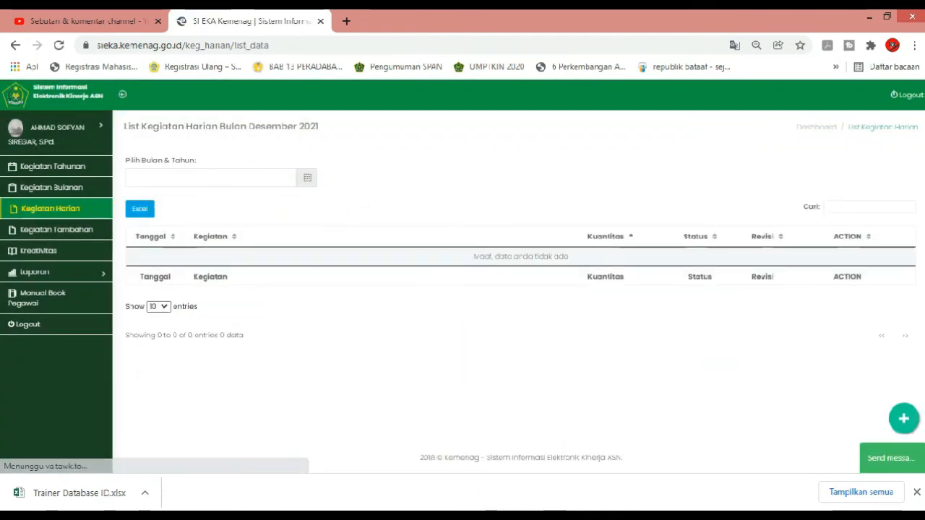
Start another daily activity entry and date it 2021-09-18.
{"action": "left_click", "coordinate": [903, 418]}
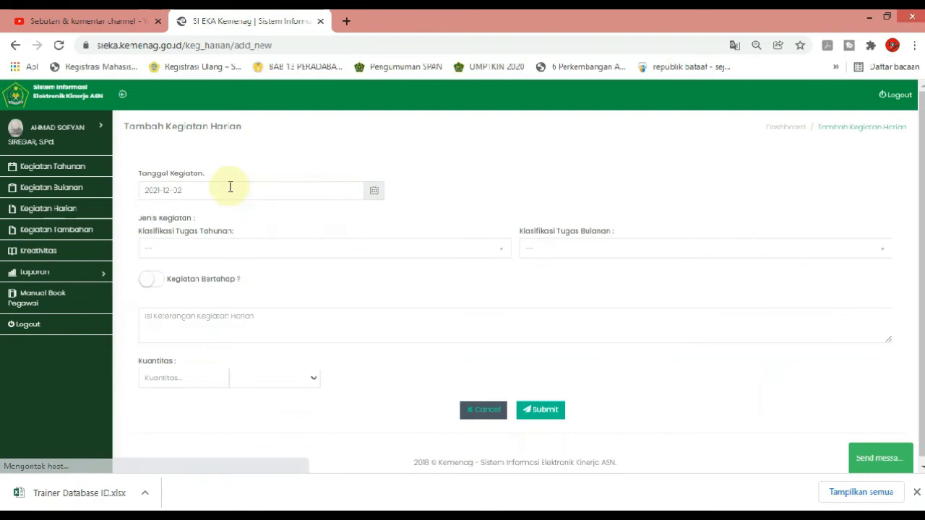
{"action": "left_click", "coordinate": [228, 189]}
{"action": "left_click", "coordinate": [146, 185]}
{"action": "left_click", "coordinate": [145, 184]}
{"action": "left_click", "coordinate": [146, 184]}
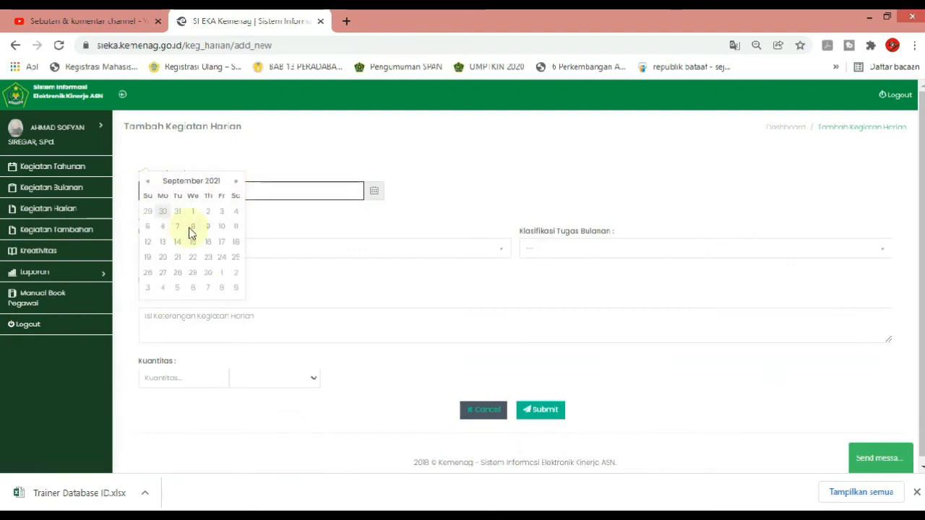
{"action": "left_click", "coordinate": [233, 246]}
Assign the 18 September entry to "Melaksanakan Evaluasi Pembelajaran" and the monthly task "Melakukan Analisis Hasil Pembelajaran Siswa" for kelas XII.
{"action": "left_click", "coordinate": [233, 248]}
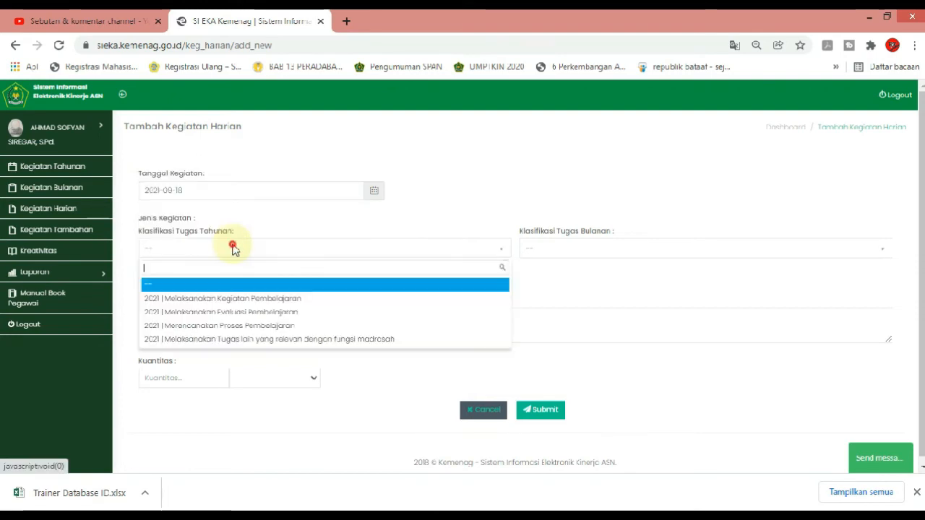
{"action": "left_click", "coordinate": [244, 312]}
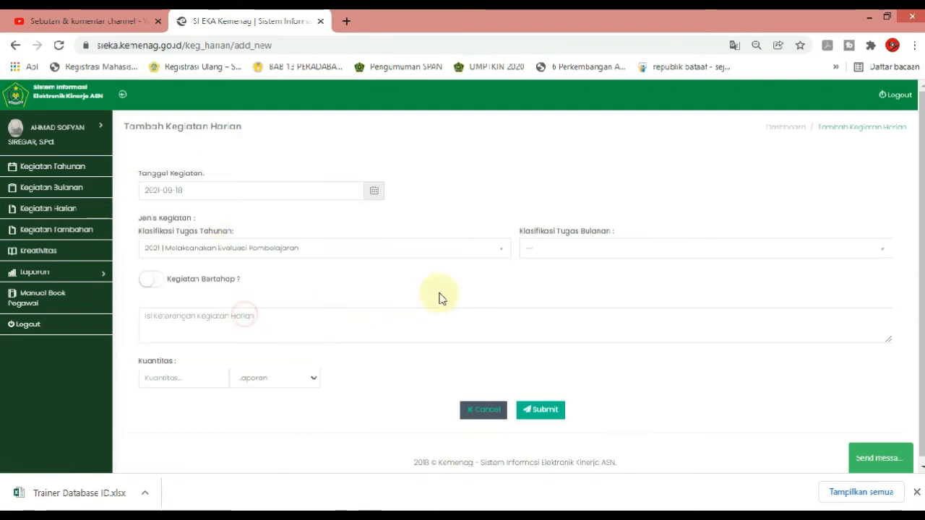
{"action": "left_click", "coordinate": [536, 249]}
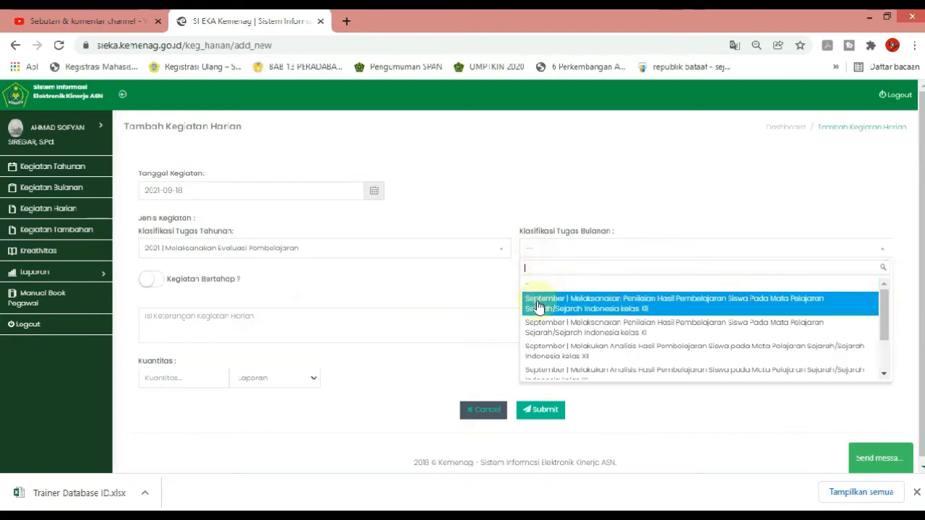
{"action": "left_click", "coordinate": [627, 352]}
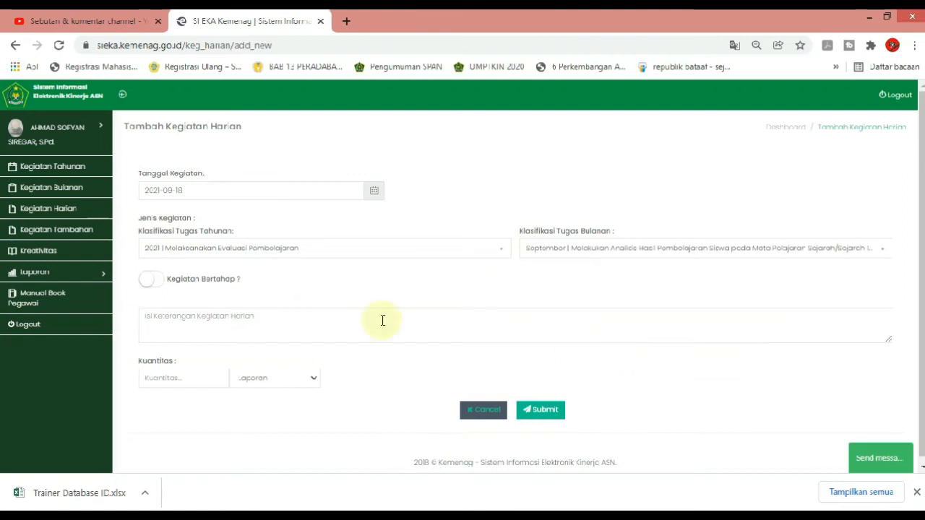
{"action": "left_click", "coordinate": [179, 320]}
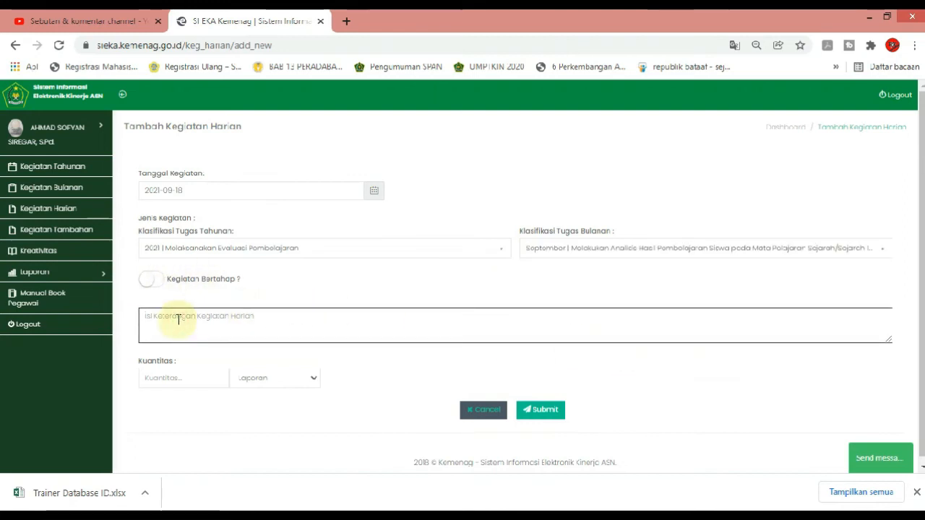
Describe the 18 September entry as "Mengoreksi Hasil Ulangan Harian 1 Kelas XII IPS 1", set its quantity to 1, and submit it.
{"action": "type", "text": "Mengoreksi Hasil Ulangan Harian I Kelas XI MIPA 5"}
{"action": "left_click", "coordinate": [341, 312]}
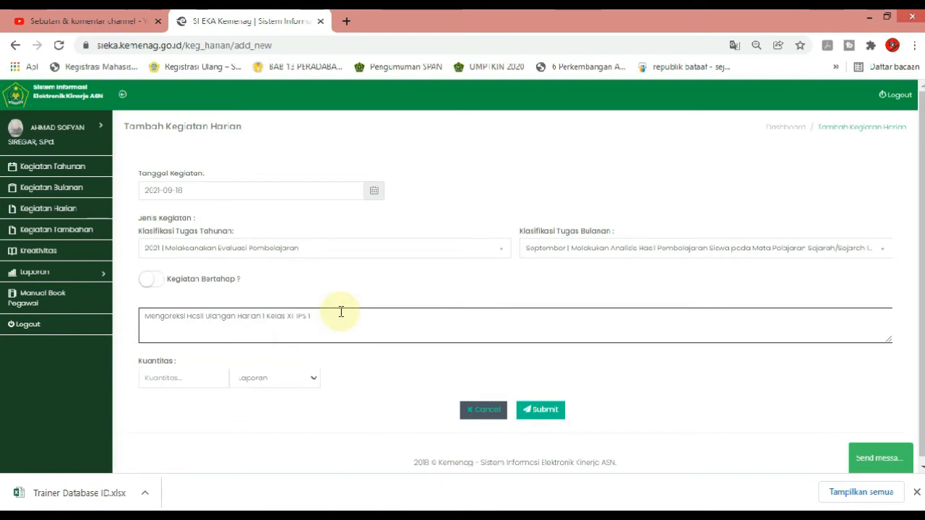
{"action": "left_click", "coordinate": [184, 382]}
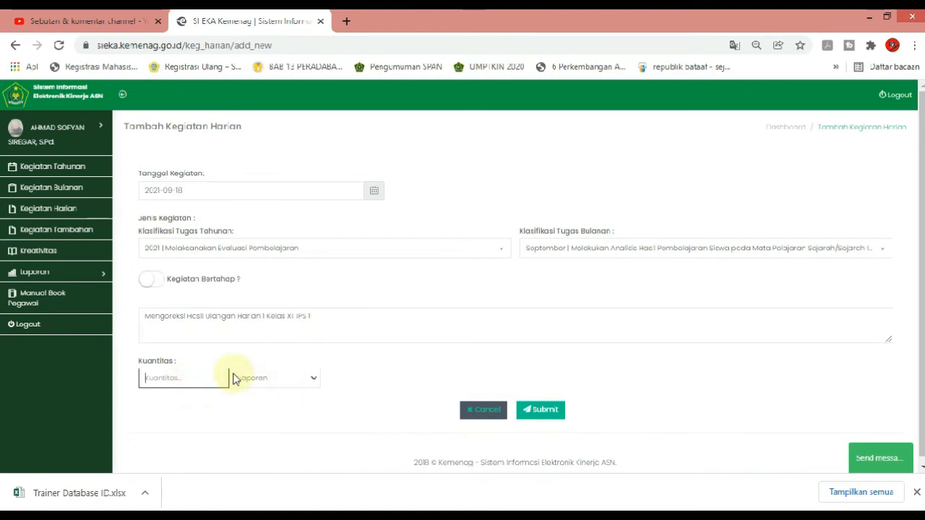
{"action": "type", "text": "1"}
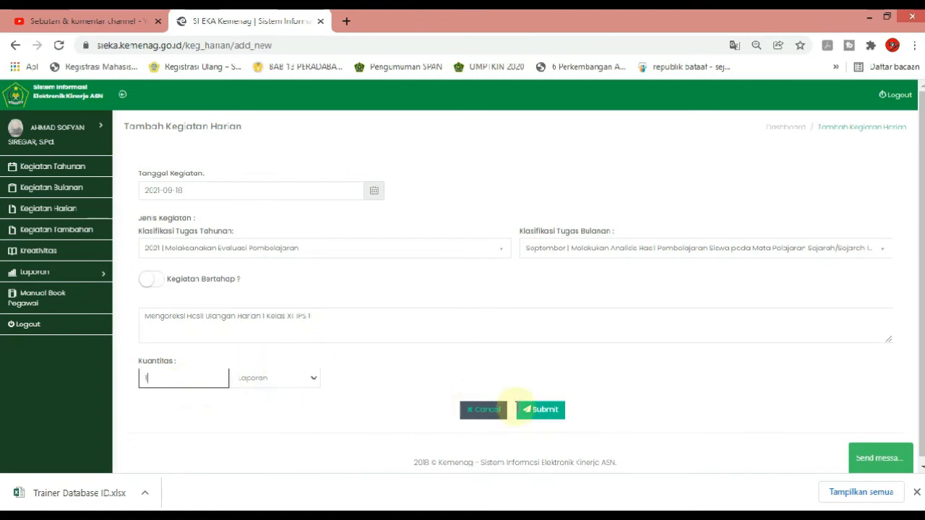
{"action": "left_click", "coordinate": [553, 411]}
{"action": "left_click", "coordinate": [447, 338]}
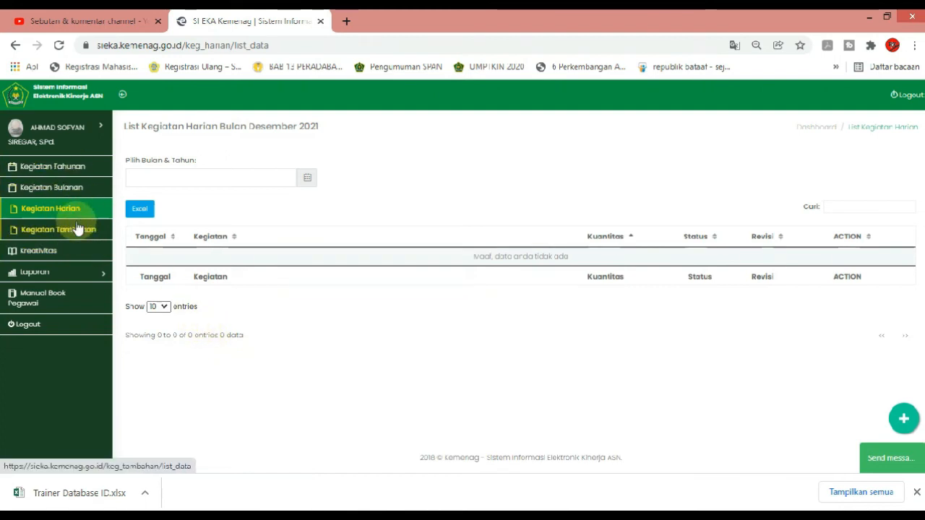
Show the daily activity list for September 2021 and look over its entries.
{"action": "left_click", "coordinate": [203, 179]}
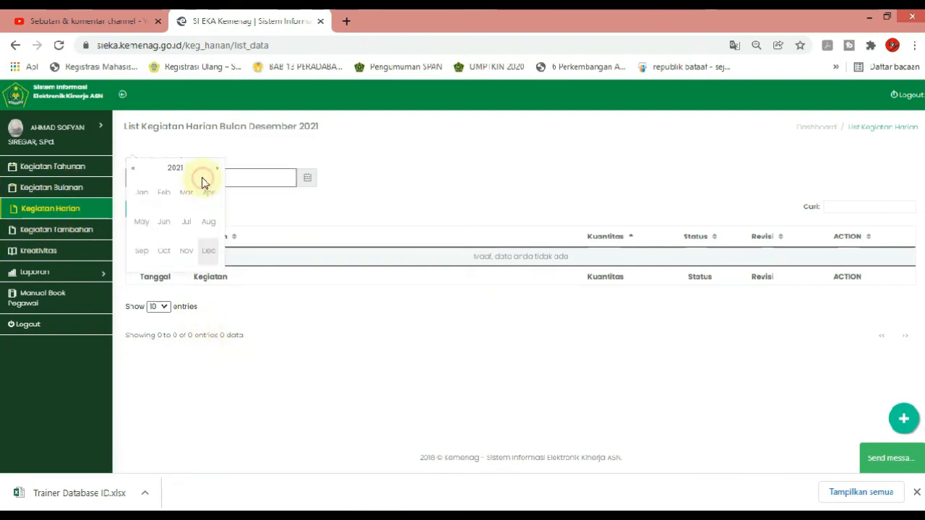
{"action": "left_click", "coordinate": [140, 250]}
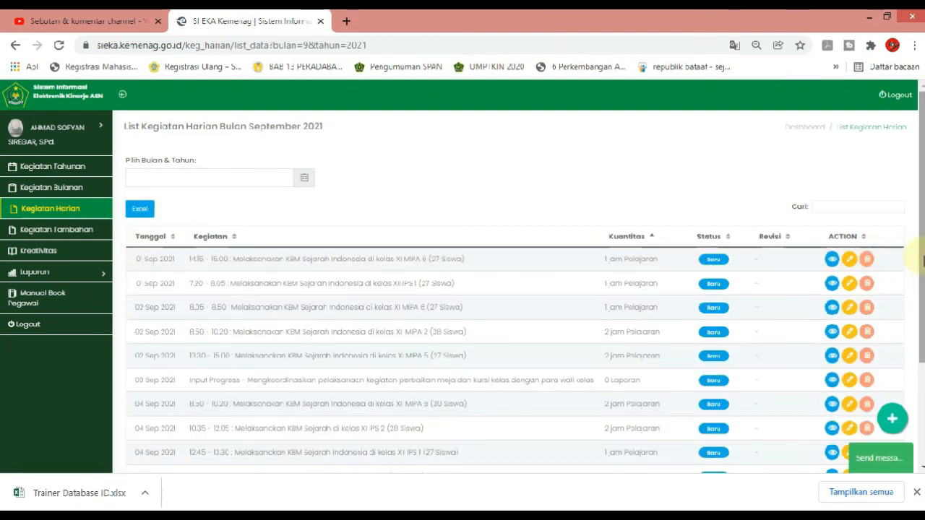
{"action": "scroll", "coordinate": [916, 385], "scroll_direction": "down", "scroll_amount": 3}
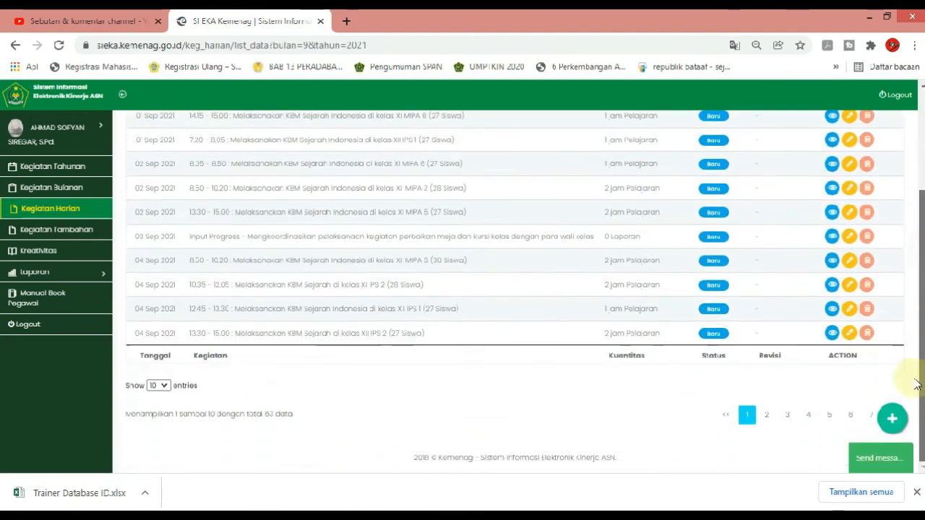
Open the September 2021 monthly report and compare its target and realised quantities with the Kegiatan Bertahap entries.
{"action": "left_click", "coordinate": [62, 276]}
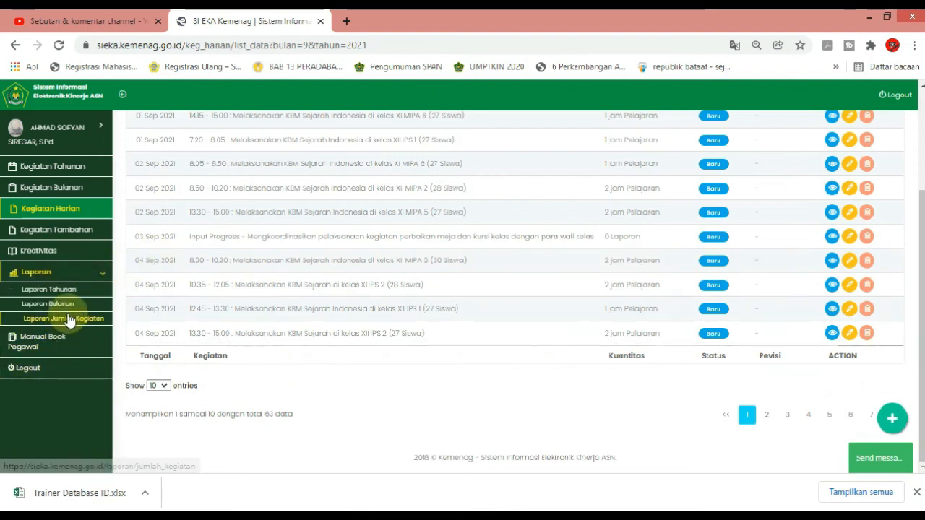
{"action": "left_click", "coordinate": [69, 306]}
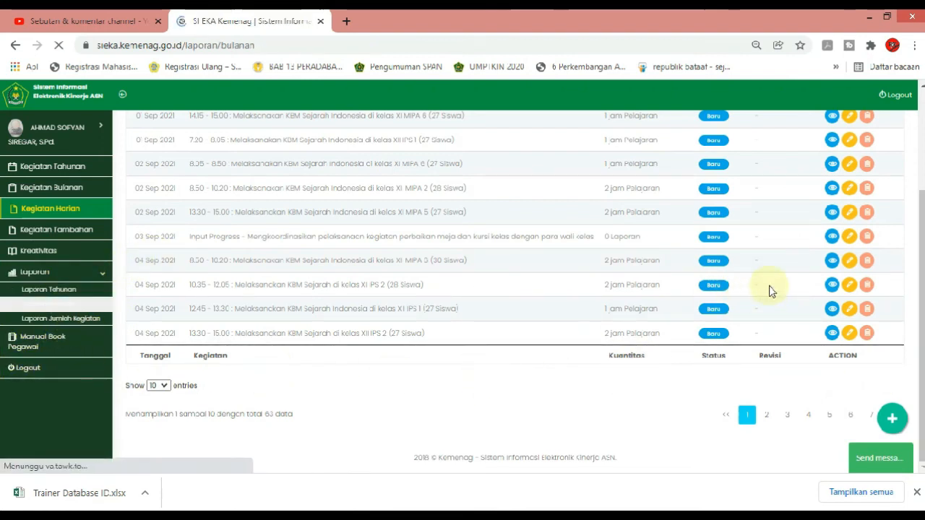
{"action": "scroll", "coordinate": [889, 265], "scroll_direction": "down", "scroll_amount": 3}
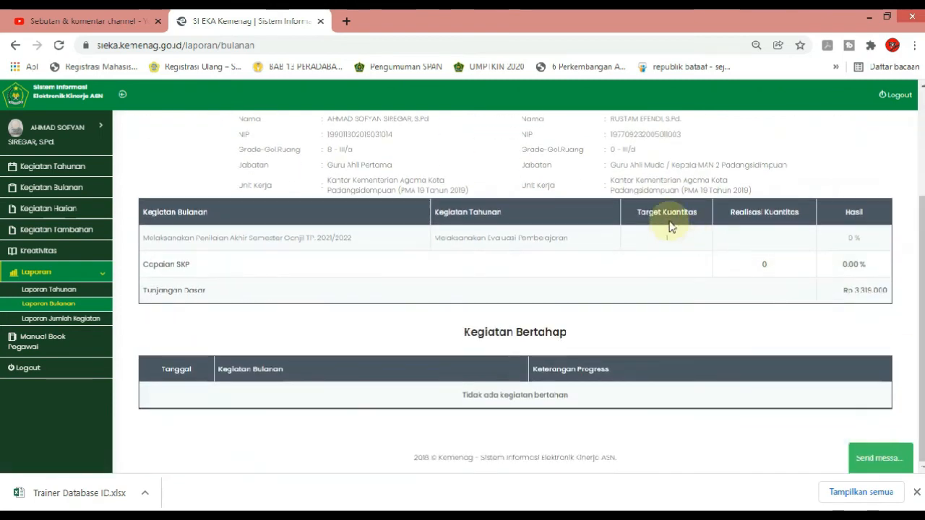
{"action": "scroll", "coordinate": [922, 296], "scroll_direction": "up", "scroll_amount": 3}
{"action": "left_click", "coordinate": [268, 190]}
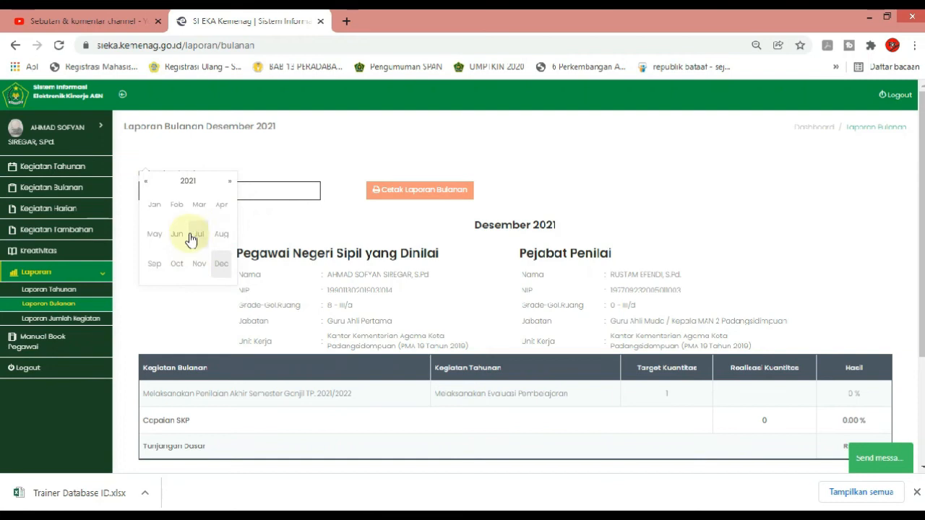
{"action": "left_click", "coordinate": [152, 264]}
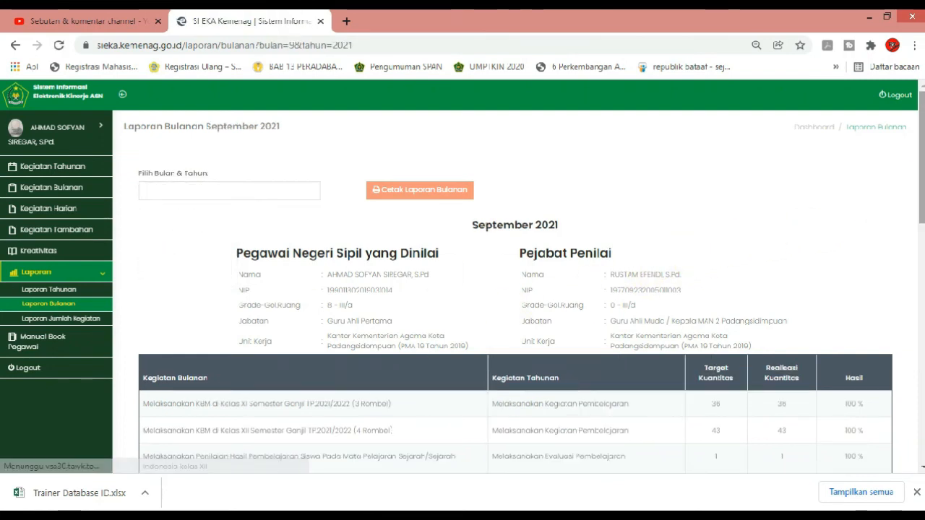
{"action": "scroll", "coordinate": [914, 217], "scroll_direction": "down", "scroll_amount": 10}
{"action": "scroll", "coordinate": [863, 419], "scroll_direction": "down", "scroll_amount": 3}
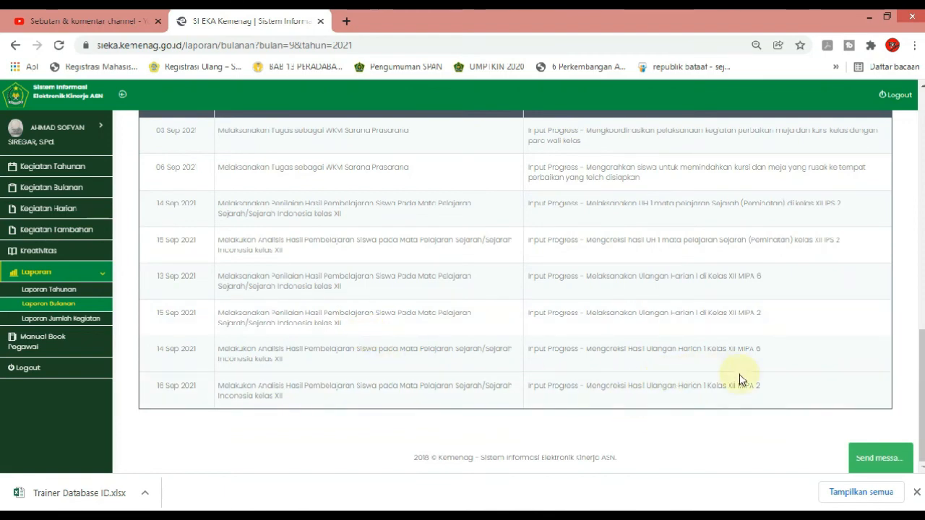
{"action": "left_click_drag", "start_coordinate": [919, 399], "coordinate": [918, 237]}
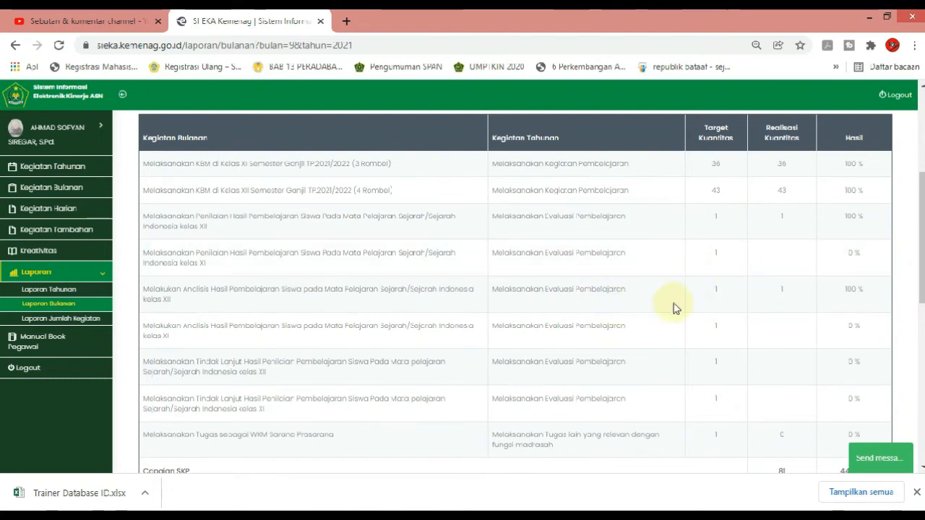
{"action": "left_click_drag", "start_coordinate": [921, 278], "coordinate": [921, 436]}
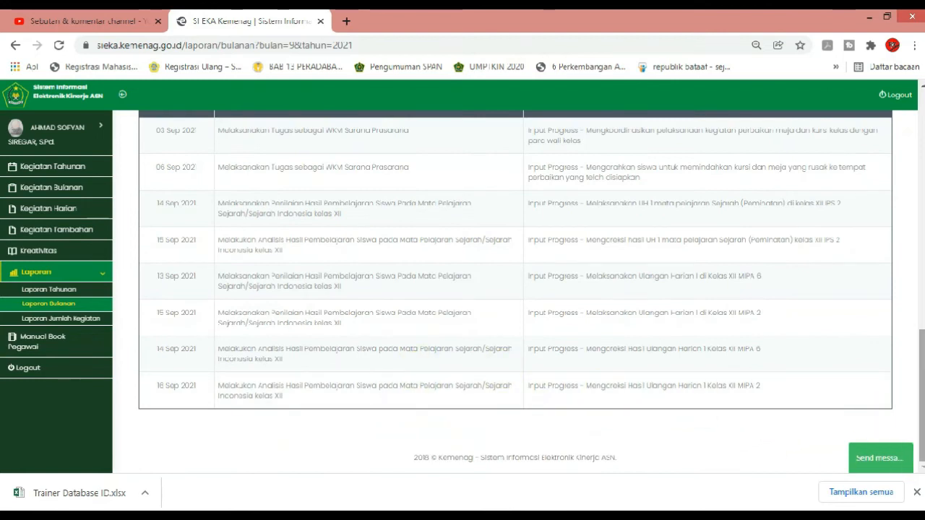
{"action": "left_click_drag", "start_coordinate": [919, 401], "coordinate": [918, 221]}
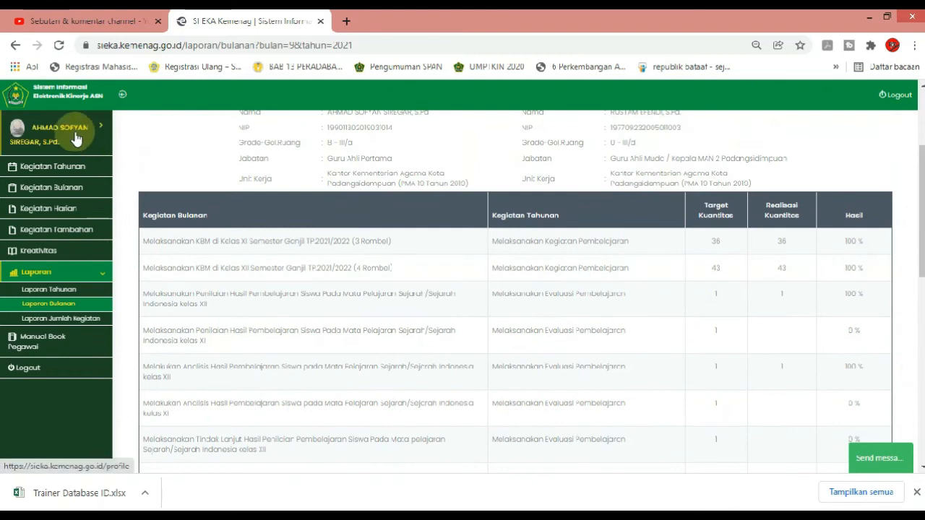
Find the 17 September "Melaksanakan Ulangan Harian 1" entry for IPS 1 in the September 2021 daily activities and delete it.
{"action": "left_click", "coordinate": [78, 211]}
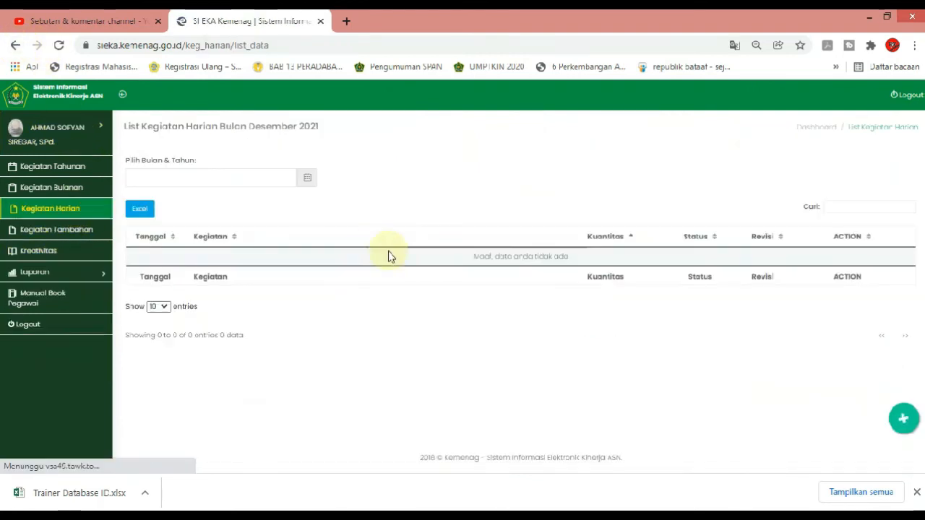
{"action": "left_click", "coordinate": [171, 179]}
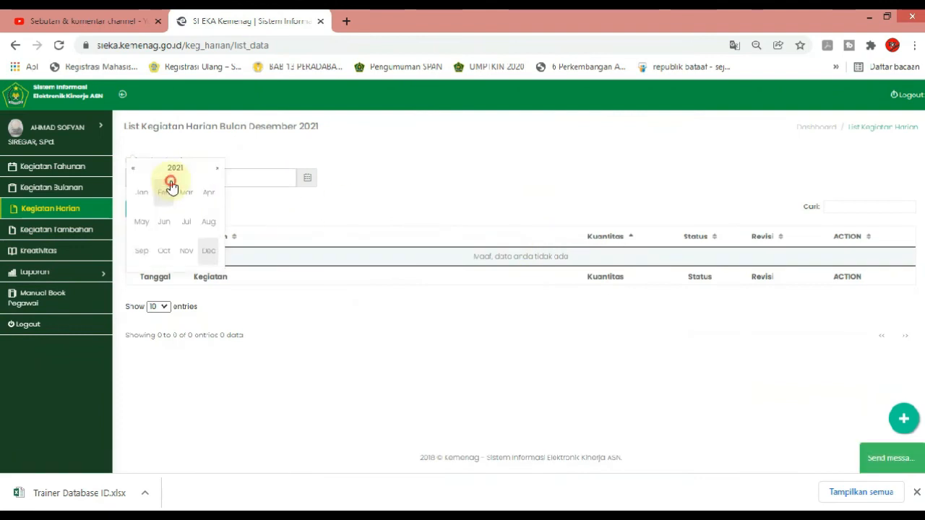
{"action": "left_click", "coordinate": [143, 251]}
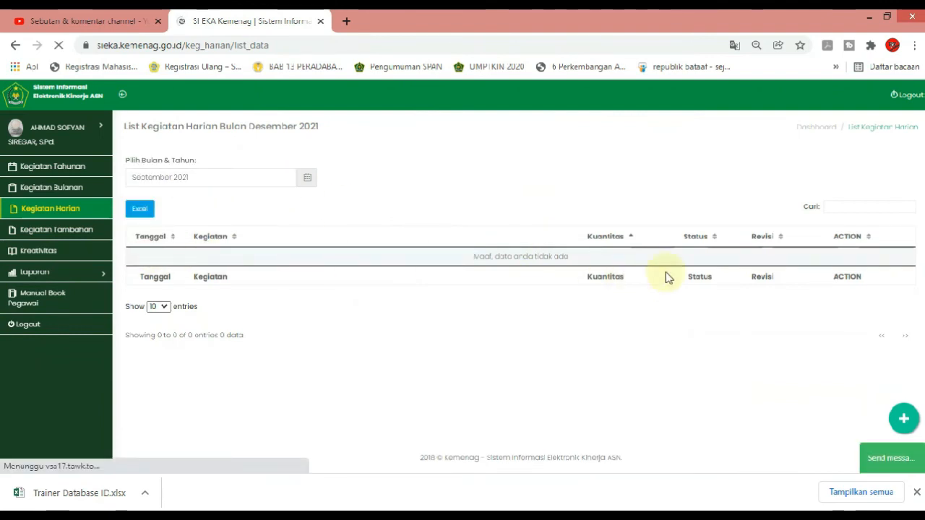
{"action": "scroll", "coordinate": [714, 289], "scroll_direction": "down", "scroll_amount": 3}
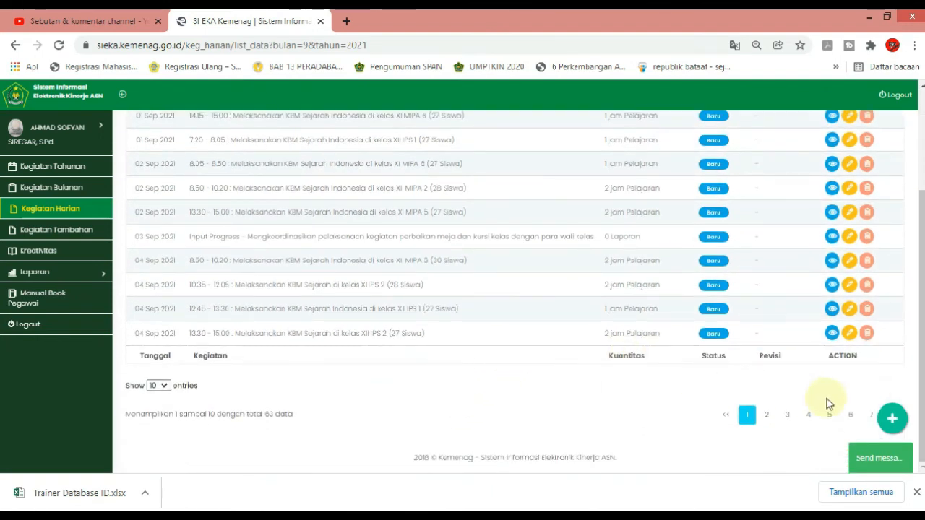
{"action": "left_click", "coordinate": [768, 415]}
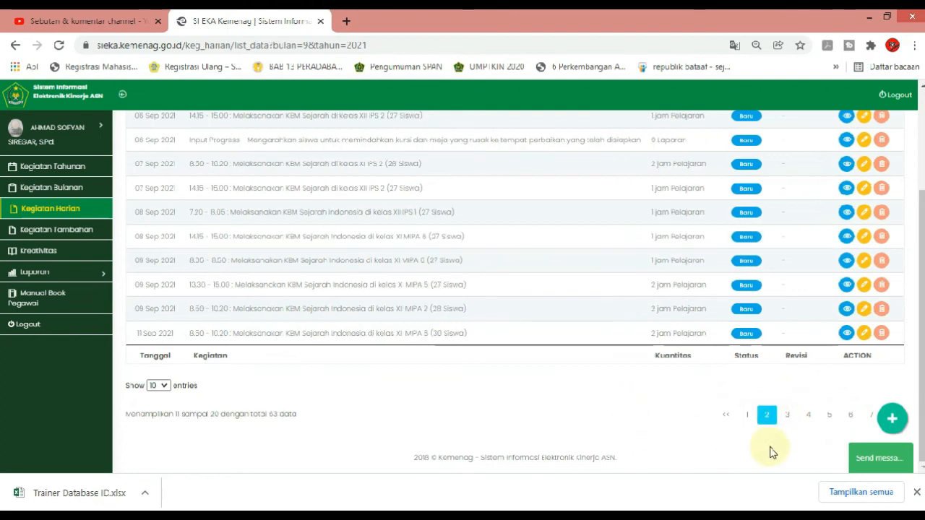
{"action": "left_click", "coordinate": [807, 416]}
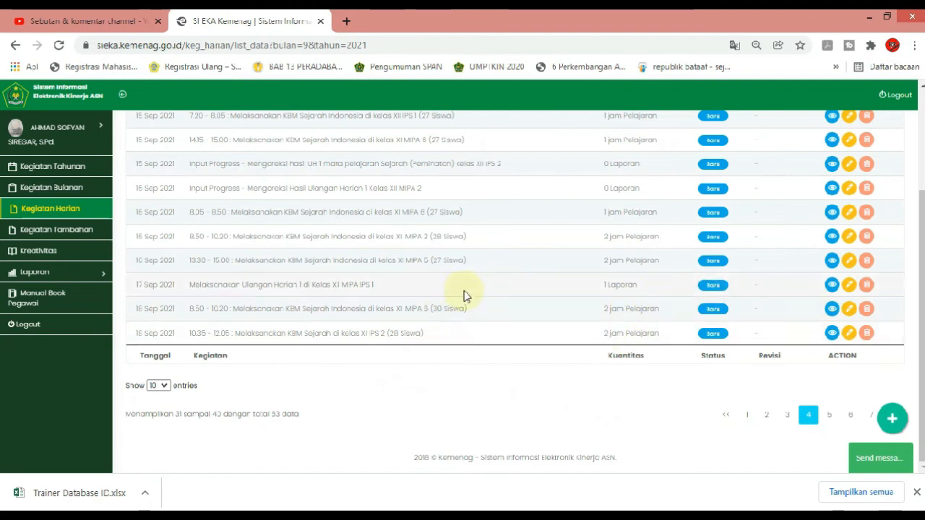
{"action": "left_click", "coordinate": [866, 286]}
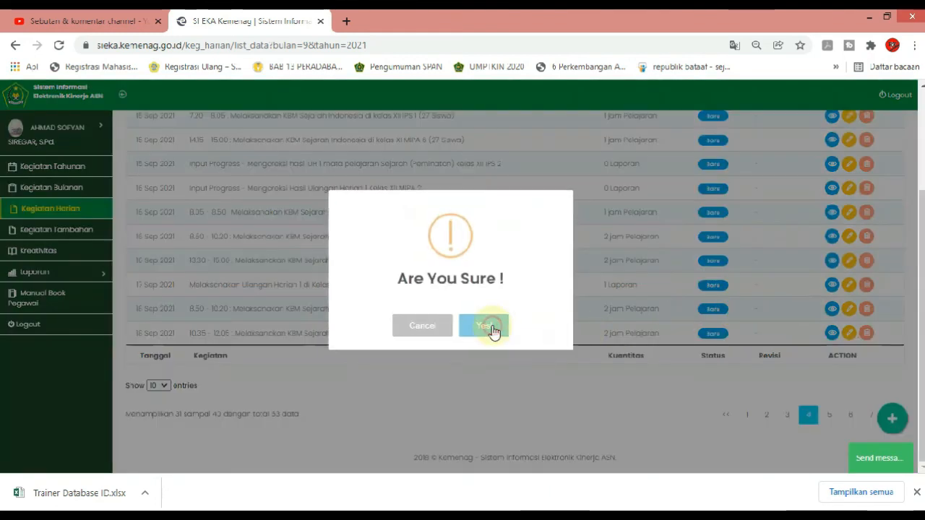
{"action": "left_click", "coordinate": [491, 327]}
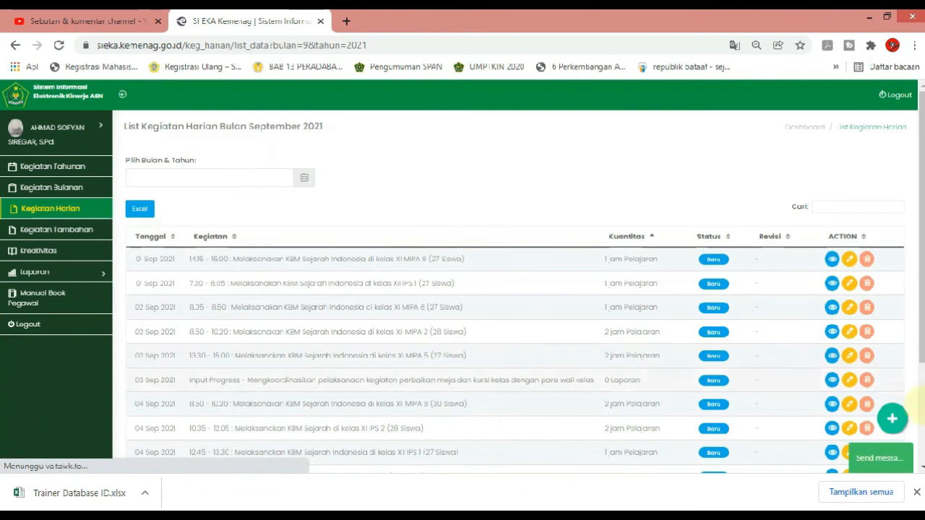
Delete the "Mengoreksi Hasil Ulangan Harian 1 Kelas XII IPS 1" entry from the September 2021 daily activities.
{"action": "scroll", "coordinate": [912, 415], "scroll_direction": "down", "scroll_amount": 3}
{"action": "left_click", "coordinate": [787, 414]}
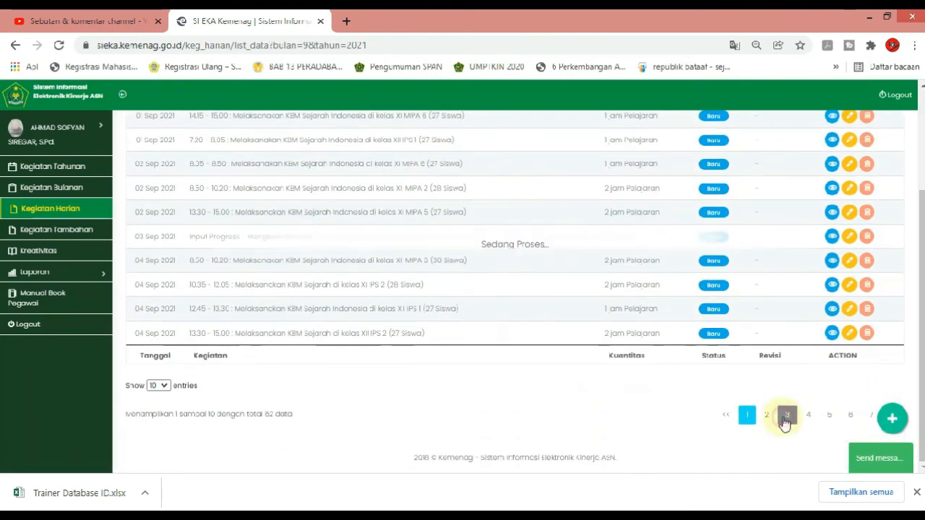
{"action": "left_click", "coordinate": [809, 416]}
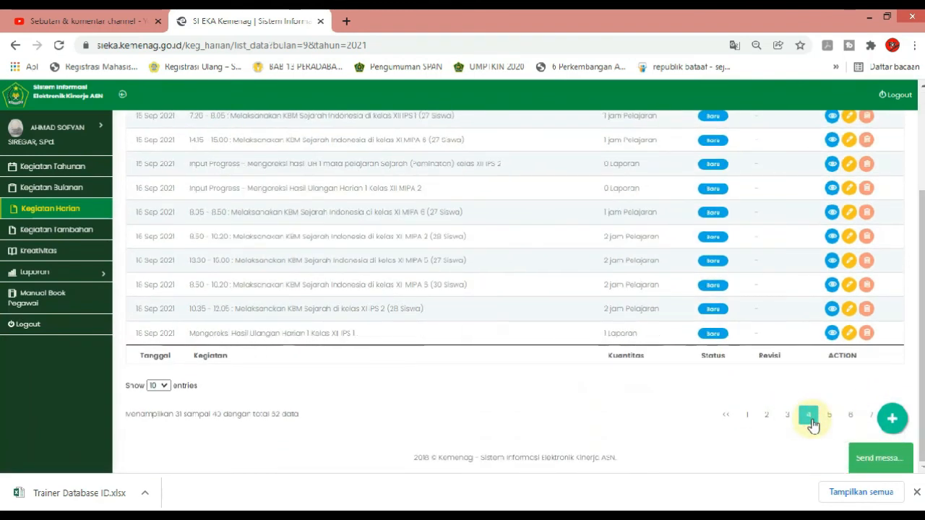
{"action": "left_click", "coordinate": [866, 334]}
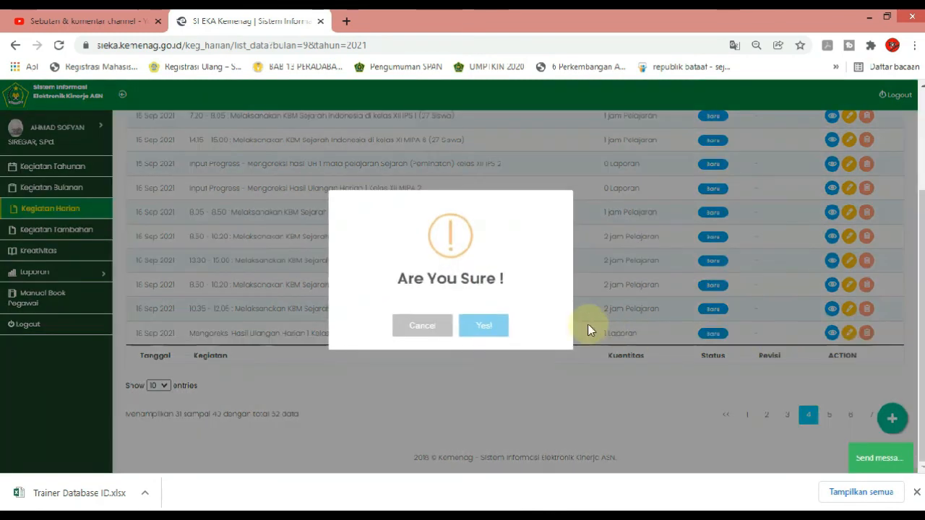
{"action": "left_click", "coordinate": [494, 330]}
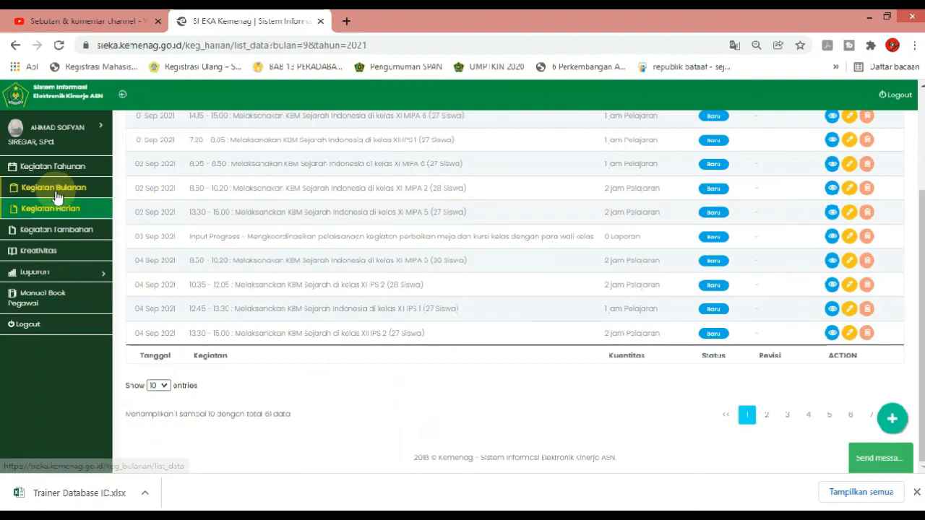
Start a new daily activity entry and date it 2021-09-17.
{"action": "left_click", "coordinate": [891, 418]}
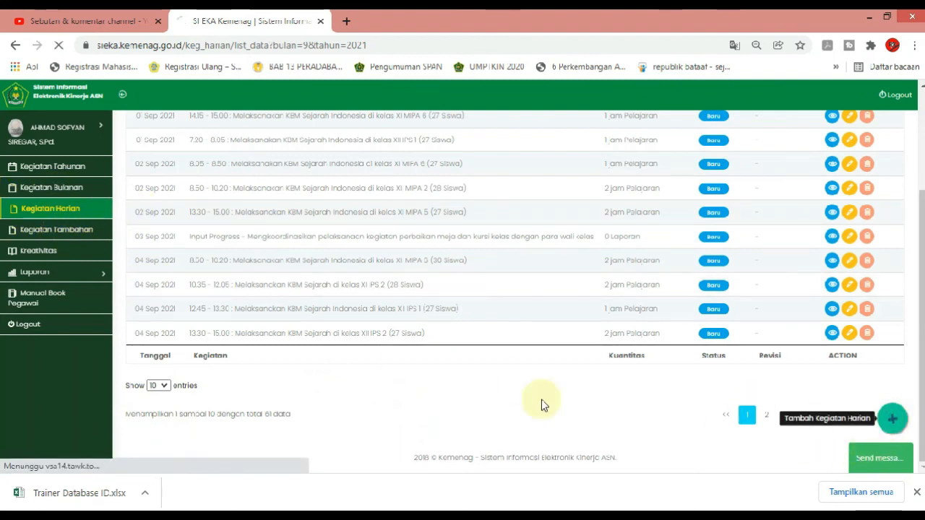
{"action": "left_click", "coordinate": [248, 194]}
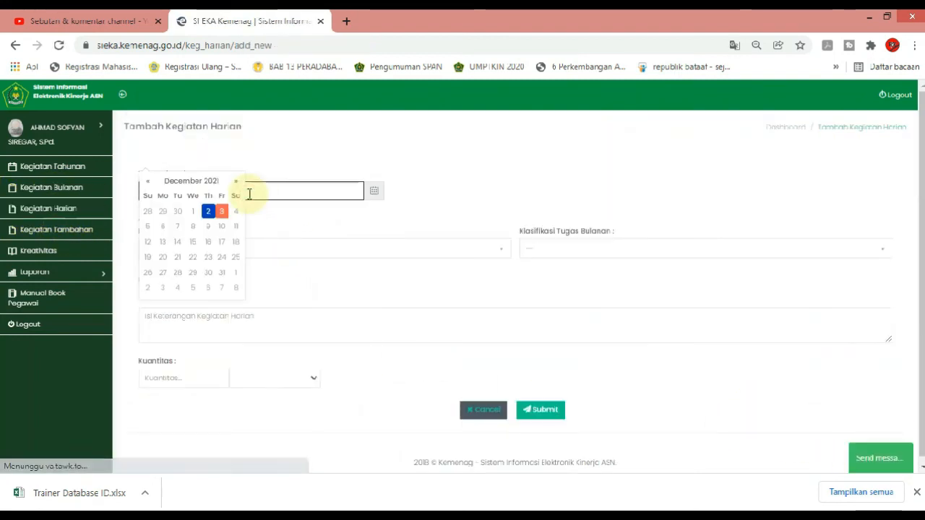
{"action": "left_click", "coordinate": [147, 182]}
{"action": "left_click", "coordinate": [148, 182]}
{"action": "left_click", "coordinate": [147, 183]}
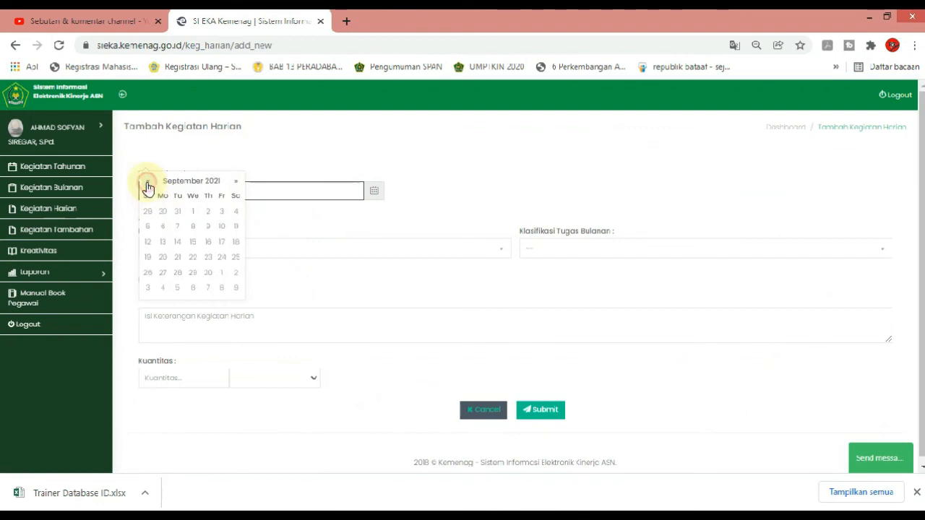
{"action": "left_click", "coordinate": [224, 244]}
Assign the 17 September entry to the annual task "Melaksanakan Evaluasi Pembelajaran" and mark it as Kegiatan Bertahap.
{"action": "left_click", "coordinate": [226, 245]}
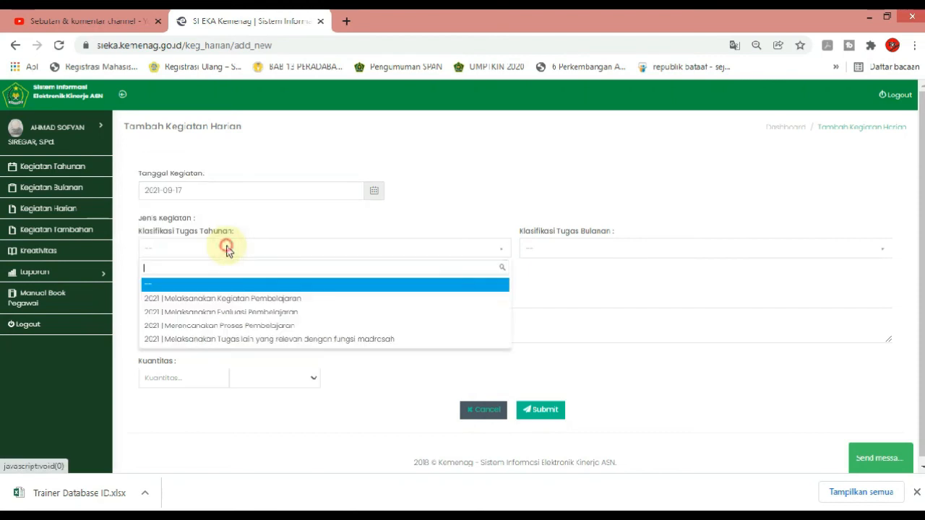
{"action": "left_click", "coordinate": [239, 318]}
{"action": "left_click", "coordinate": [245, 315]}
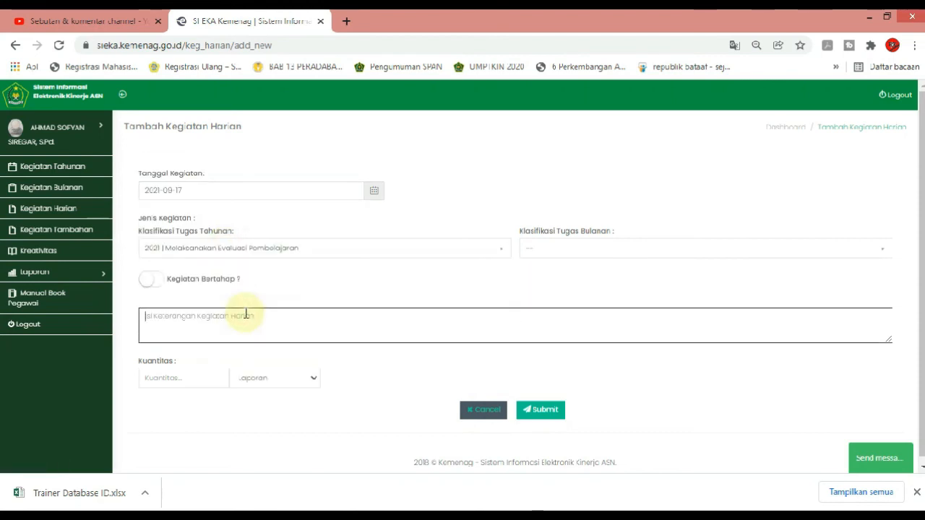
{"action": "left_click", "coordinate": [153, 281]}
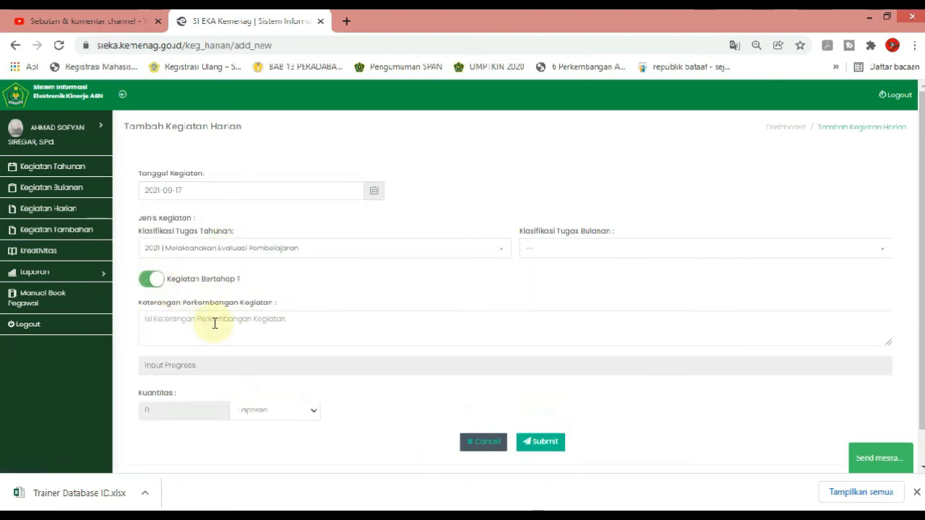
Copy the "Melaksanakan Ulangan Harian 1 di Kelas XII MIPA 6" description from the Excel workbook into the SI EKA progress description and change the class to XII IPS 1.
{"action": "left_click", "coordinate": [508, 510]}
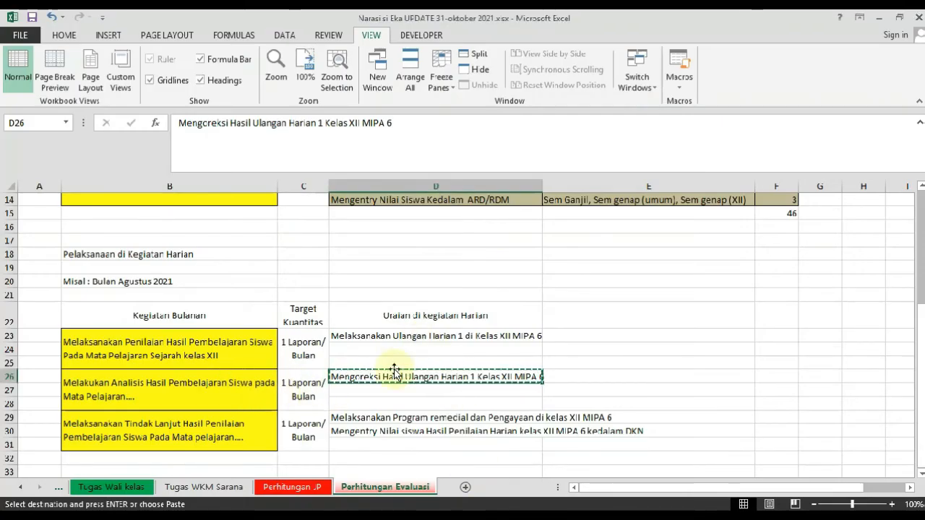
{"action": "left_click", "coordinate": [419, 349]}
{"action": "key", "text": "ctrl+c"}
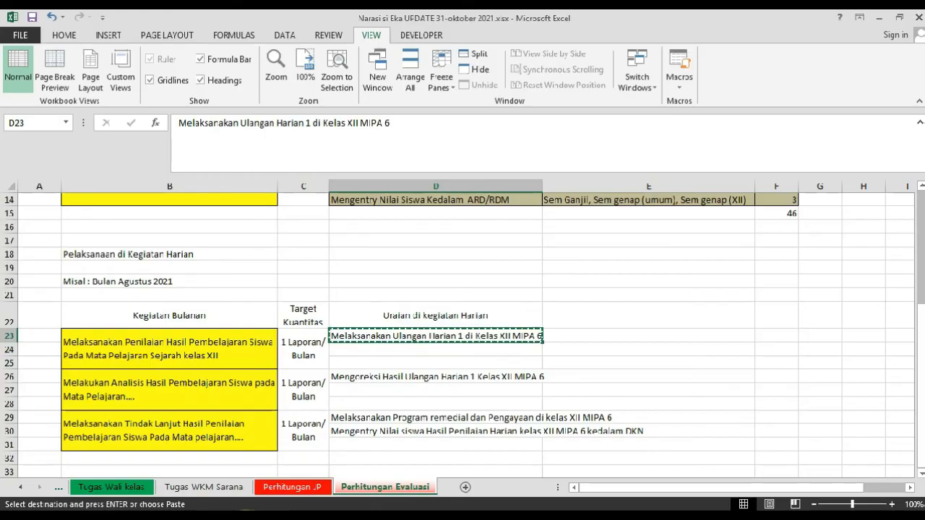
{"action": "left_click", "coordinate": [340, 510]}
{"action": "key", "text": "ctrl+v"}
{"action": "left_click", "coordinate": [327, 318]}
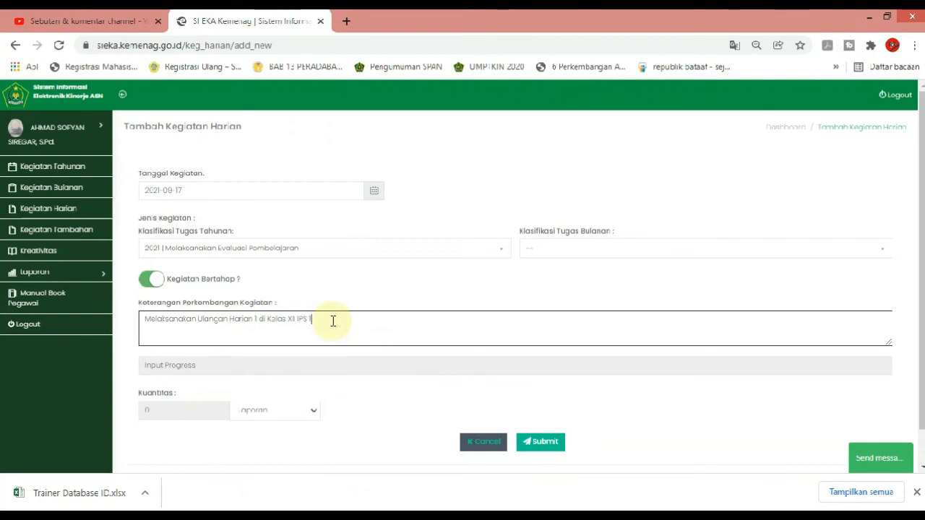
Assign the 17 September entry to the September task "Melaksanakan Penilaian Hasil Pembelajaran Siswa" for Sejarah/Sejarah Indonesia kelas XII and submit it.
{"action": "left_click", "coordinate": [559, 253]}
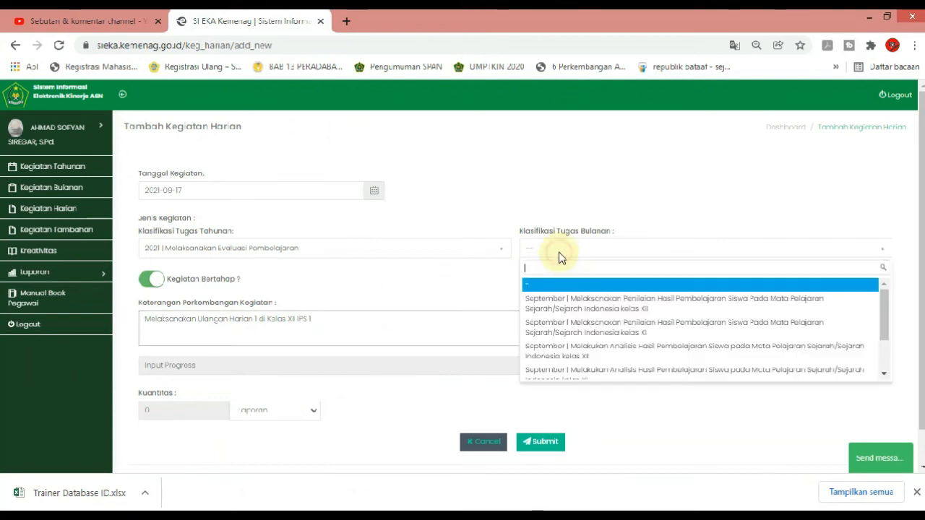
{"action": "left_click", "coordinate": [644, 303]}
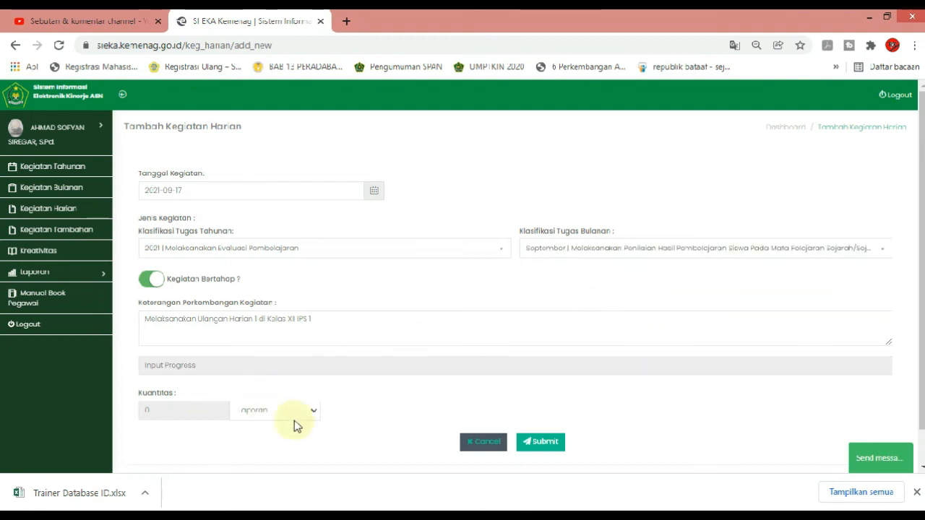
{"action": "left_click", "coordinate": [543, 441]}
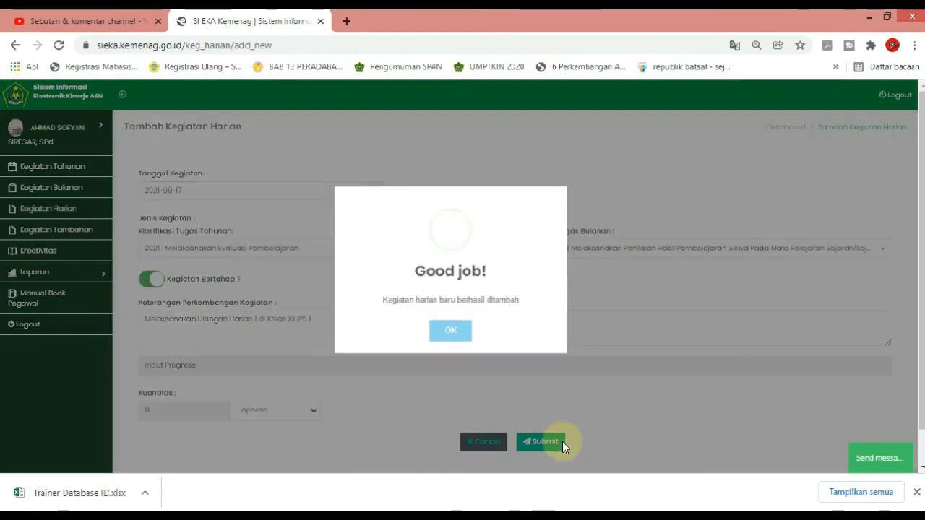
{"action": "left_click", "coordinate": [459, 339]}
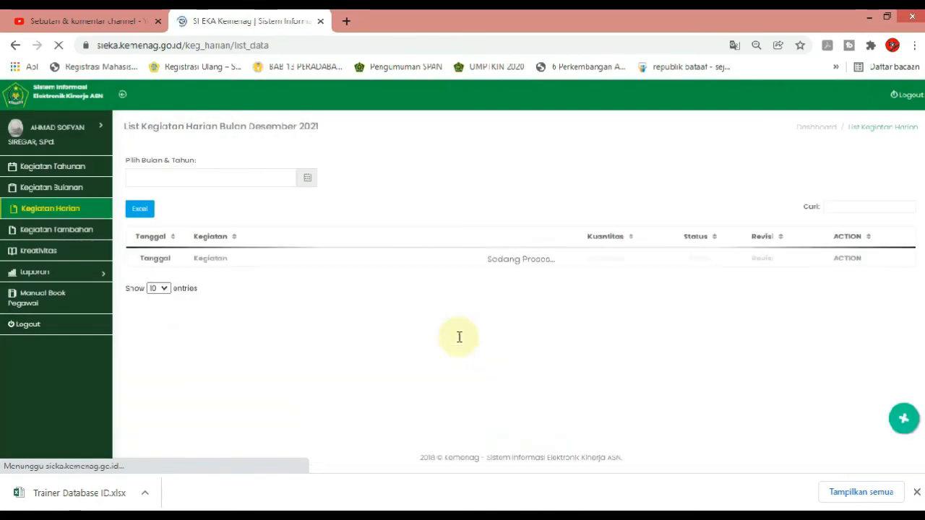
Open the monthly report for September 2021.
{"action": "left_click", "coordinate": [70, 273]}
{"action": "left_click", "coordinate": [84, 306]}
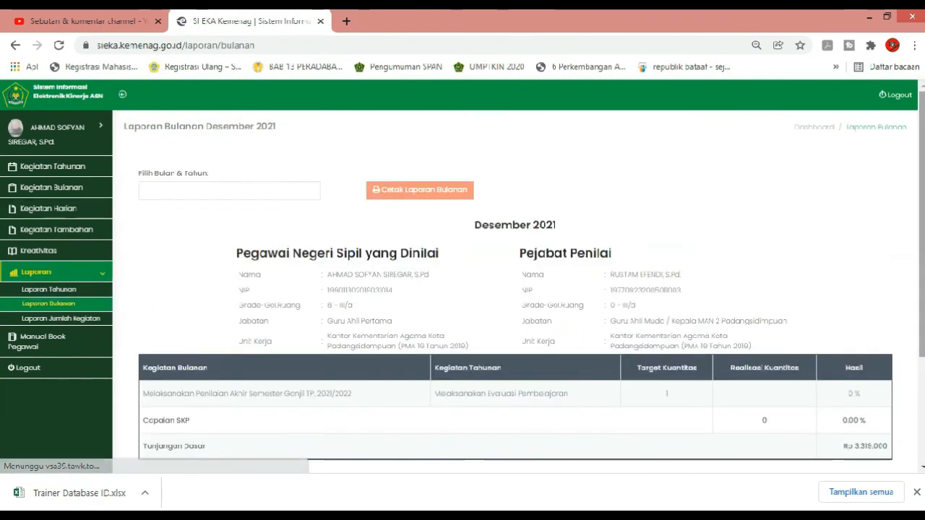
{"action": "left_click", "coordinate": [269, 191]}
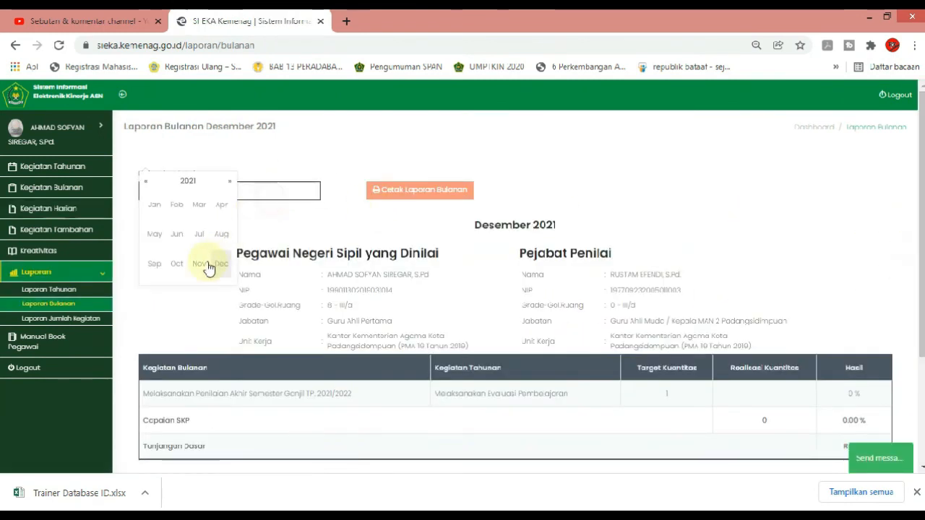
{"action": "left_click", "coordinate": [155, 264]}
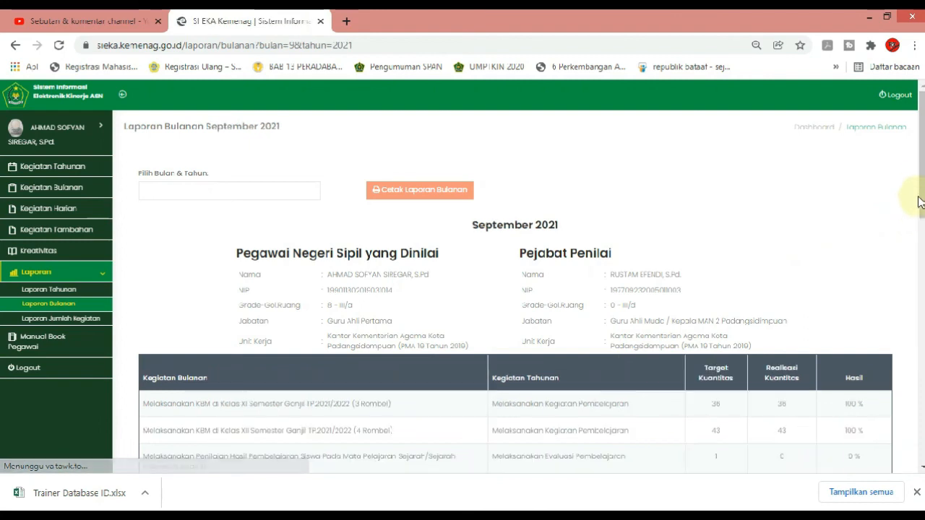
Examine the kelas XII entries under Kegiatan Bertahap and the target and realised quantities of the monthly evaluation tasks.
{"action": "scroll", "coordinate": [917, 210], "scroll_direction": "down", "scroll_amount": 6}
{"action": "scroll", "coordinate": [515, 289], "scroll_direction": "down", "scroll_amount": 3}
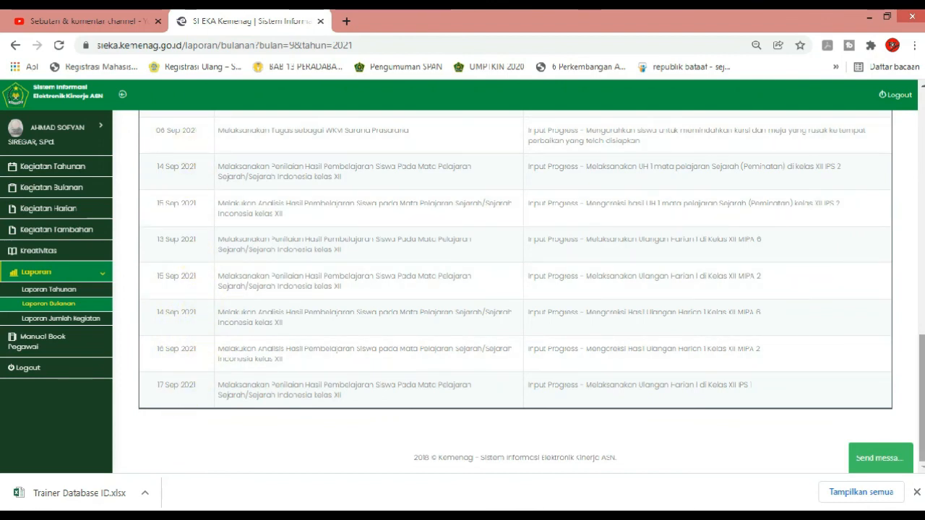
{"action": "scroll", "coordinate": [515, 289], "scroll_direction": "up", "scroll_amount": 2}
{"action": "scroll", "coordinate": [515, 289], "scroll_direction": "down", "scroll_amount": 2}
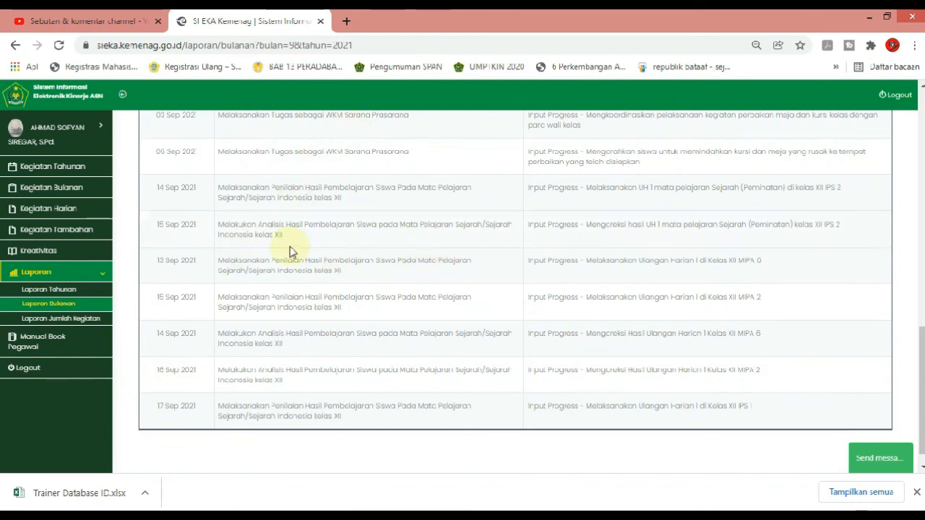
{"action": "mouse_move", "coordinate": [916, 364]}
{"action": "left_mouse_down"}
{"action": "mouse_move", "coordinate": [916, 327]}
{"action": "mouse_move", "coordinate": [916, 373]}
{"action": "left_mouse_up"}
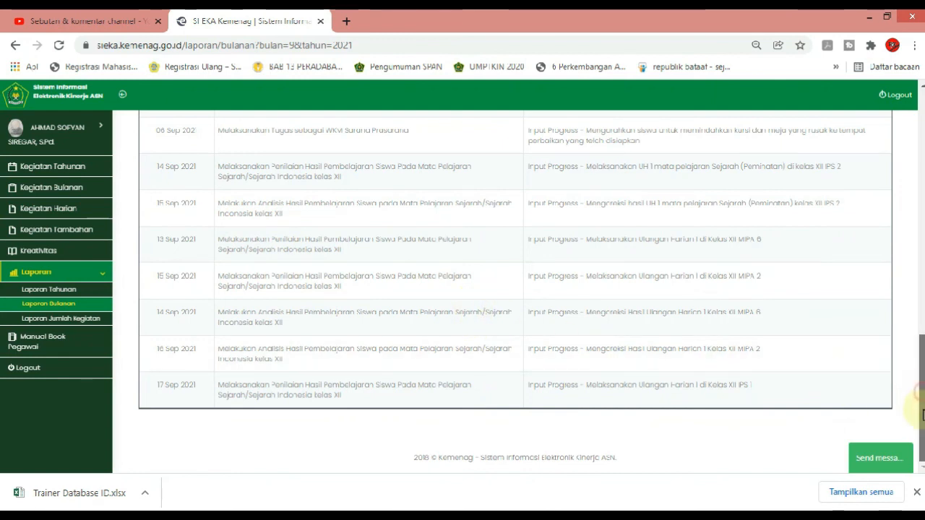
{"action": "scroll", "coordinate": [921, 397], "scroll_direction": "up", "scroll_amount": 4}
{"action": "scroll", "coordinate": [922, 397], "scroll_direction": "down", "scroll_amount": 5}
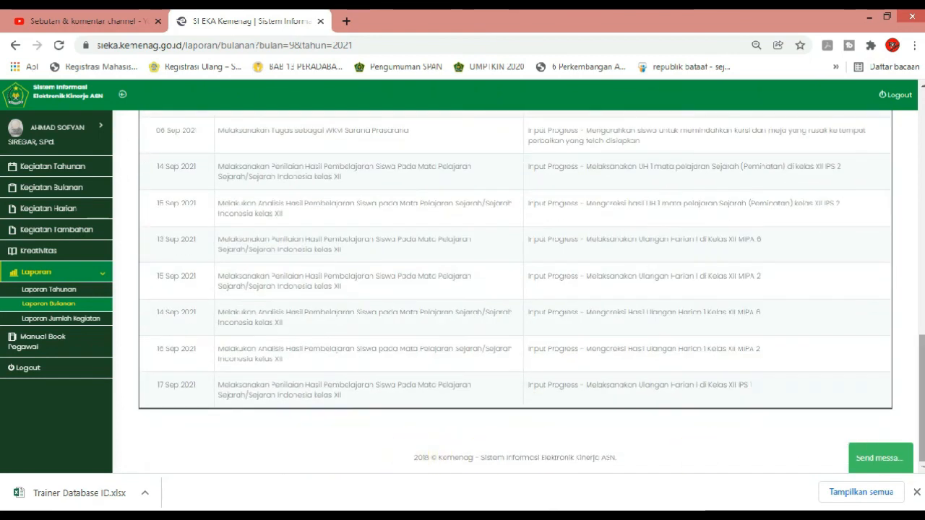
{"action": "scroll", "coordinate": [893, 264], "scroll_direction": "up", "scroll_amount": 10}
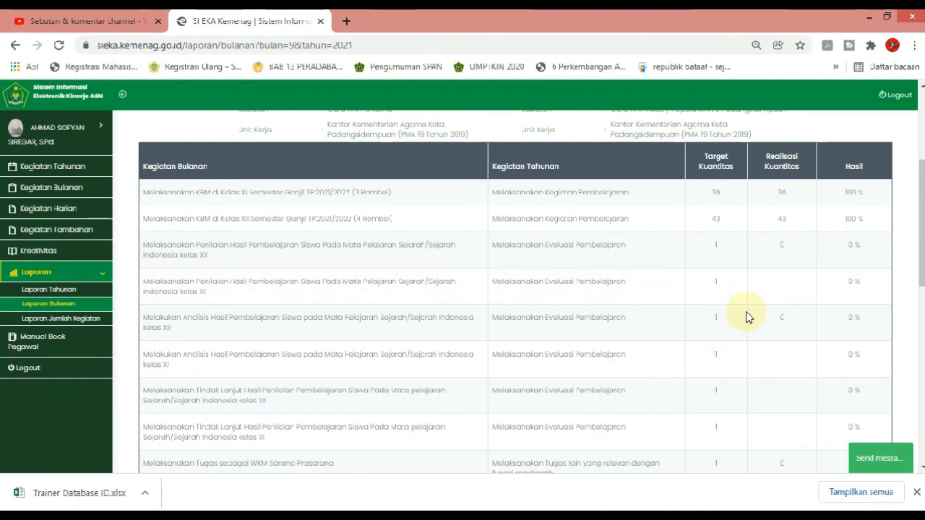
{"action": "scroll", "coordinate": [920, 251], "scroll_direction": "down", "scroll_amount": 1}
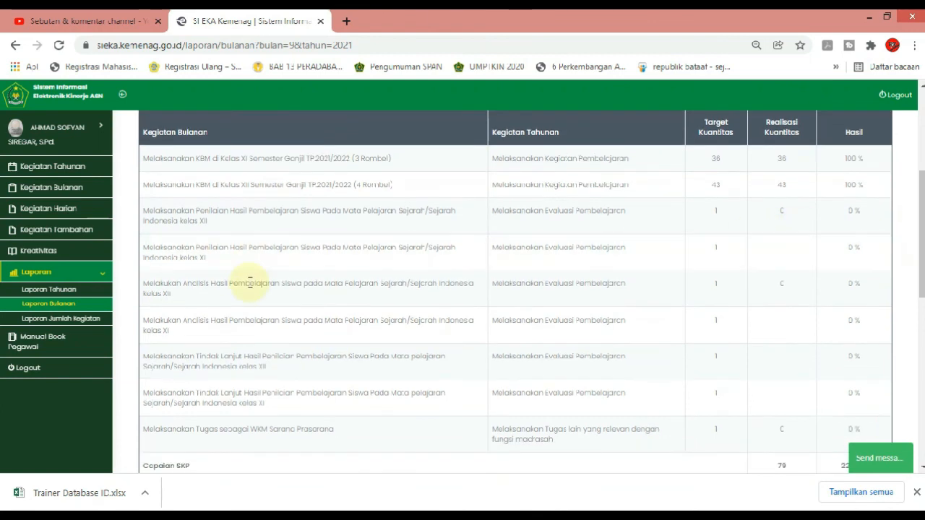
Start a new daily activity entry from the September 2021 list and date it 2021-09-30.
{"action": "left_click", "coordinate": [66, 209]}
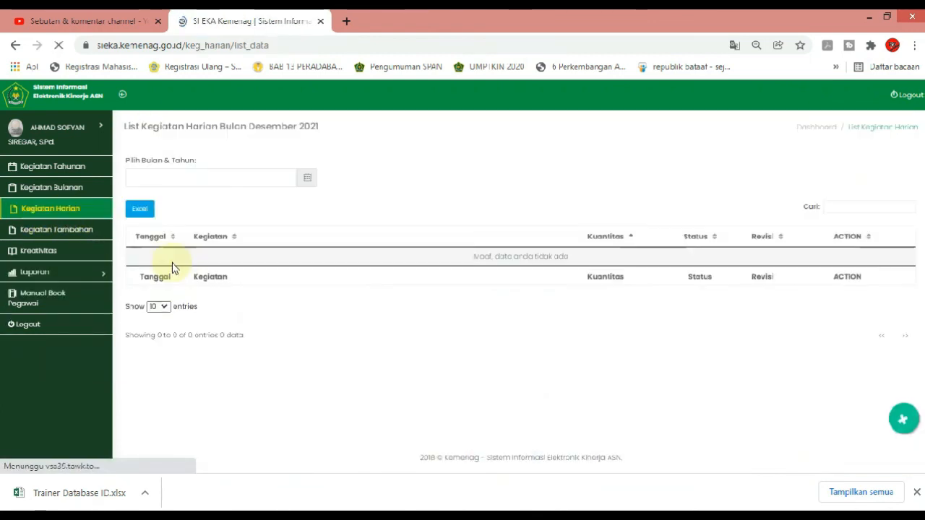
{"action": "left_click", "coordinate": [278, 178]}
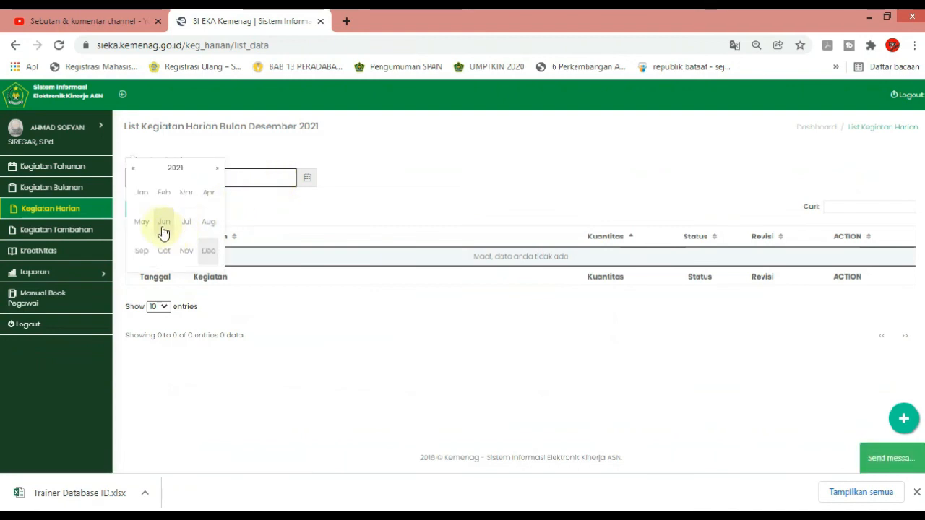
{"action": "left_click", "coordinate": [142, 251]}
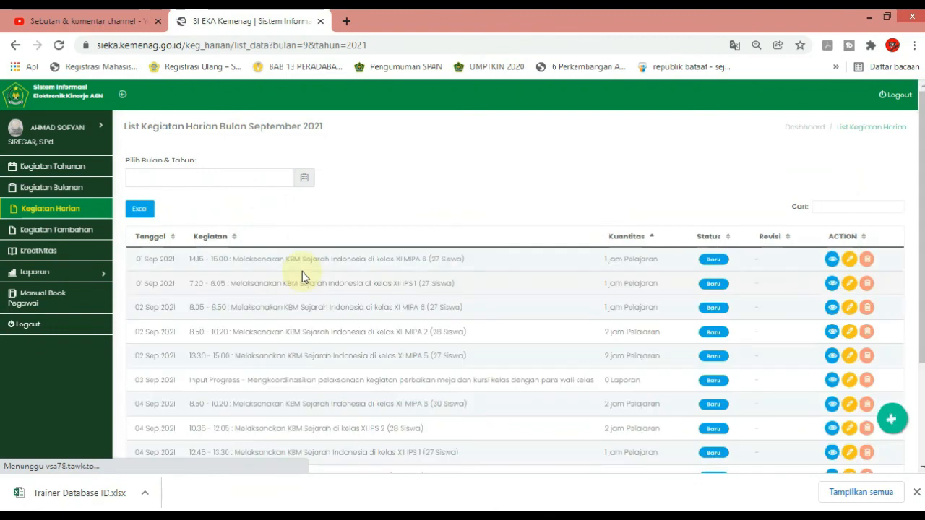
{"action": "left_click", "coordinate": [891, 418]}
{"action": "left_click", "coordinate": [247, 190]}
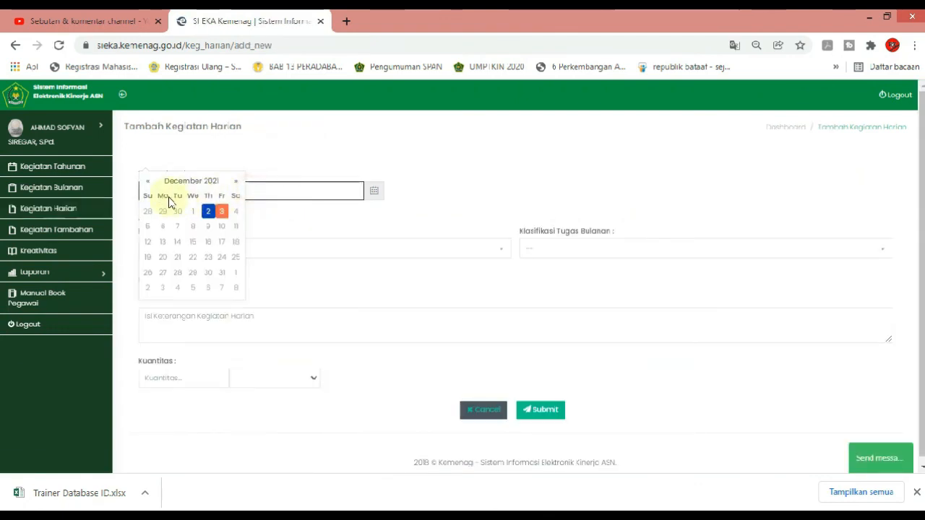
{"action": "left_click", "coordinate": [151, 185]}
{"action": "left_click", "coordinate": [151, 184]}
{"action": "left_click", "coordinate": [151, 184]}
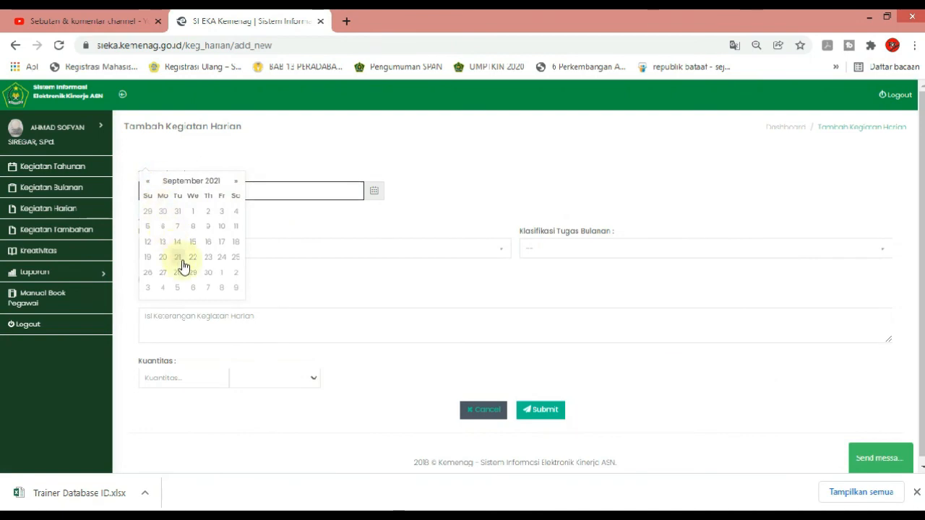
{"action": "left_click", "coordinate": [206, 273]}
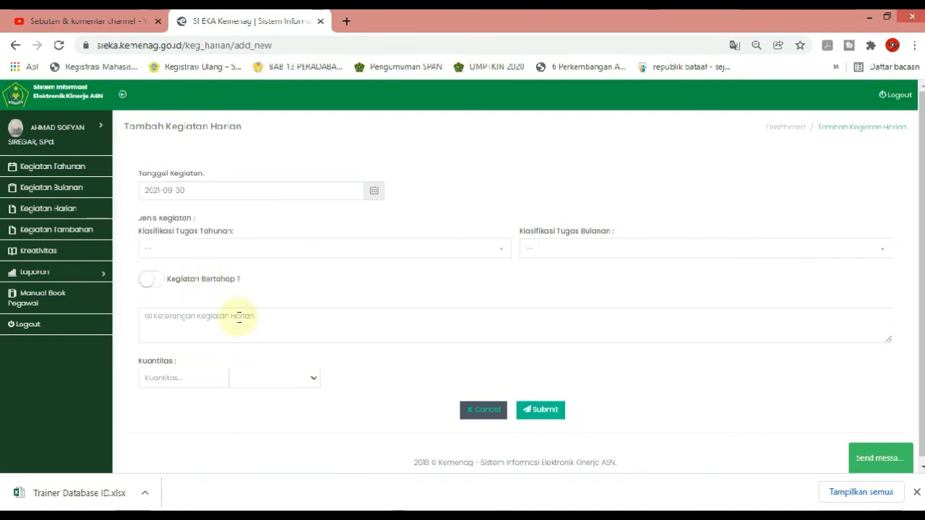
Assign the 30 September entry to the annual task "Melaksanakan Evaluasi Pembelajaran" and the September "Melaksanakan Penilaian Hasil Pembelajaran Siswa" task for kelas XII.
{"action": "left_click", "coordinate": [348, 248]}
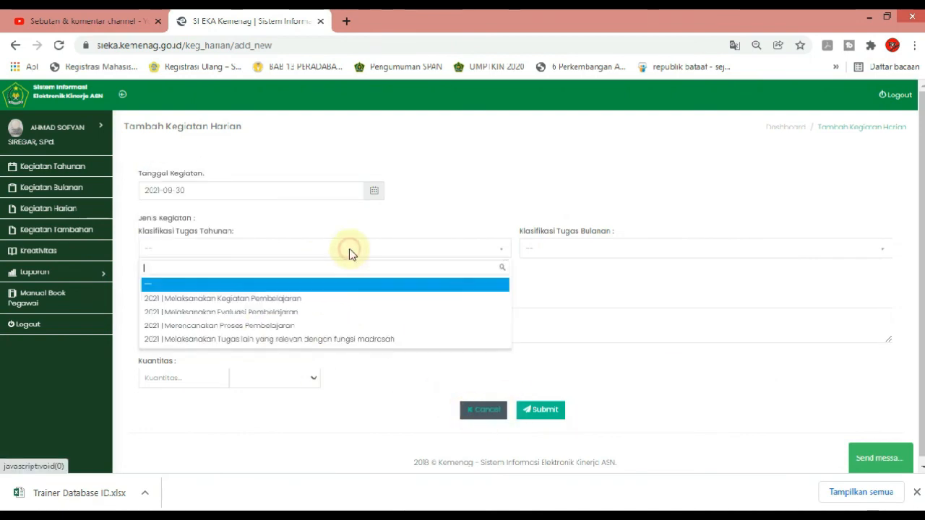
{"action": "left_click", "coordinate": [307, 312]}
{"action": "left_click", "coordinate": [553, 253]}
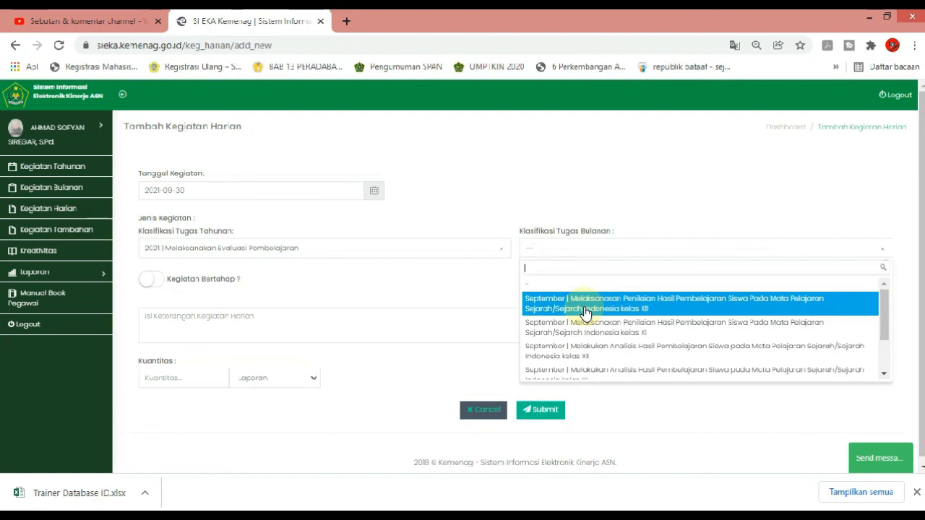
{"action": "left_click", "coordinate": [584, 313]}
Describe the activity as "Menyusun Laporan Pelaksanaan Ulangan Harian Kelas XII (XII MIPA 6, XI MIPA 2 dan XII IPS 1)".
{"action": "left_click", "coordinate": [477, 329]}
{"action": "type", "text": "Menyus"}
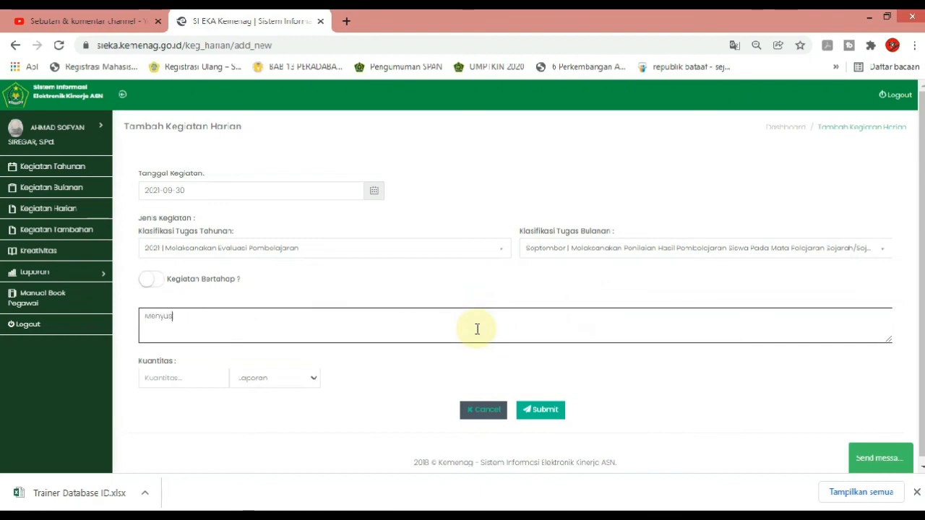
{"action": "type", "text": "un Laporc"}
{"action": "type", "text": "n pe"}
{"action": "type", "text": "elaksanaan Ulangan Ha"}
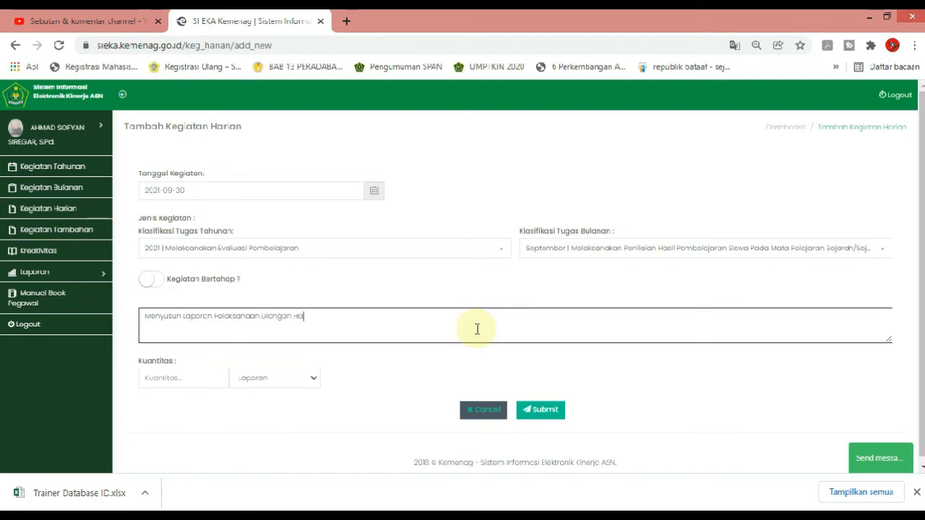
{"action": "type", "text": "Kelas XII (XII MIPA 6, XI MIPA 2 dan XII IPS 1"}
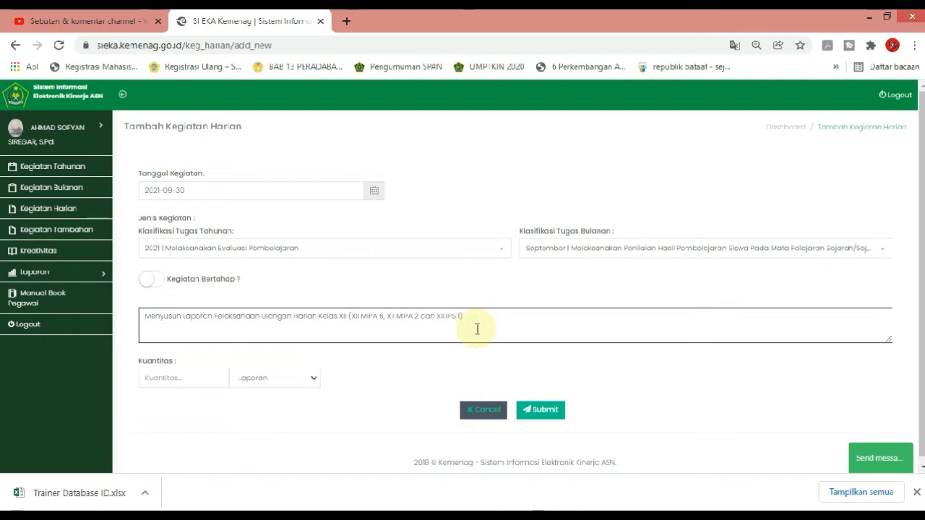
Set the 30 September entry's quantity to 1 Laporan and submit the entry.
{"action": "left_click", "coordinate": [207, 378]}
{"action": "type", "text": "1"}
{"action": "left_click", "coordinate": [548, 413]}
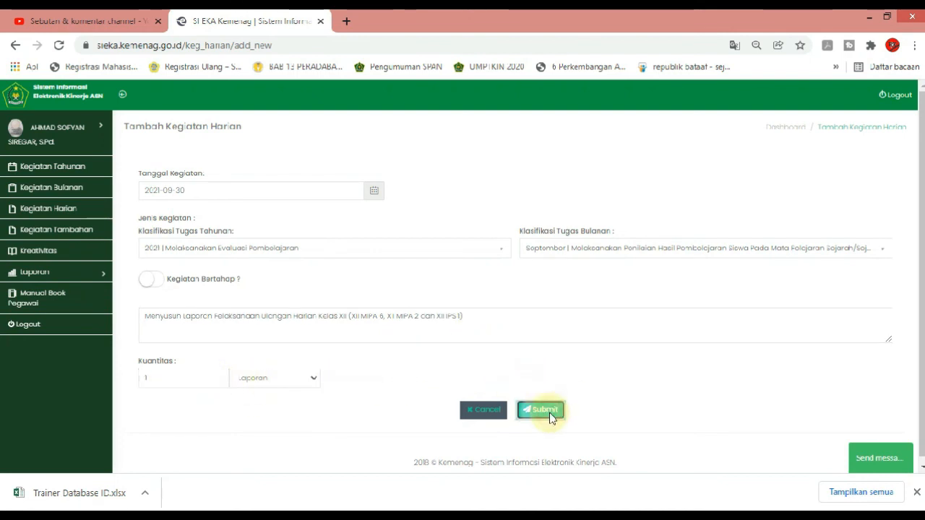
{"action": "left_click", "coordinate": [469, 334]}
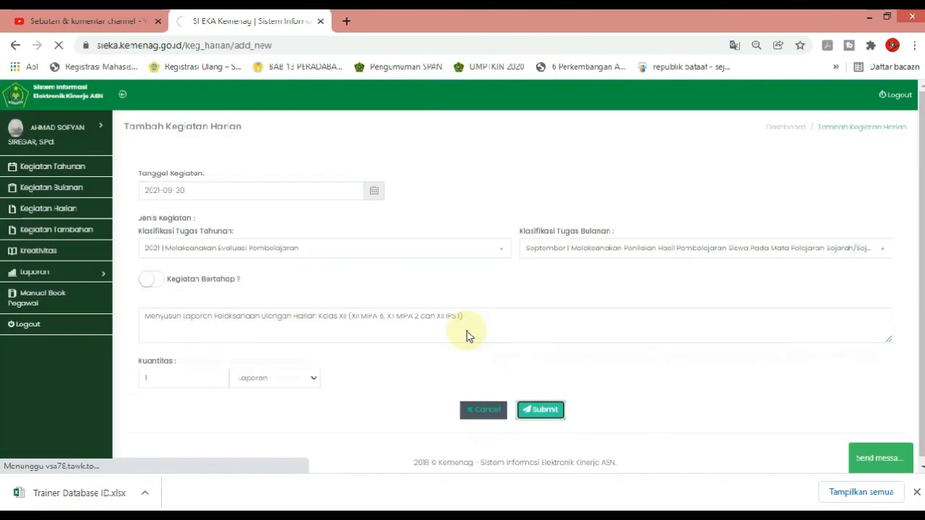
Review the September 2021 monthly report, checking the realised quantities of the evaluation tasks and the Kegiatan Bertahap list.
{"action": "left_click", "coordinate": [64, 281]}
{"action": "left_click", "coordinate": [76, 304]}
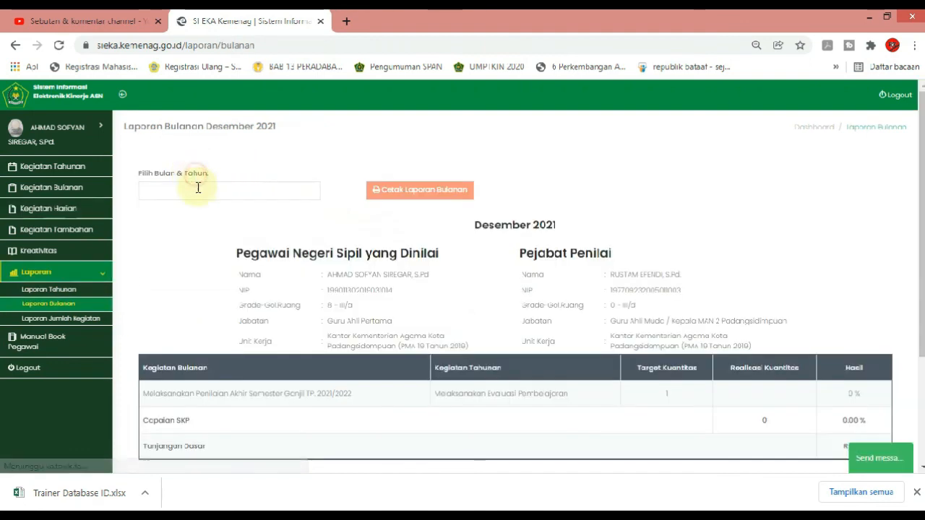
{"action": "left_click", "coordinate": [198, 187]}
{"action": "left_click", "coordinate": [148, 264]}
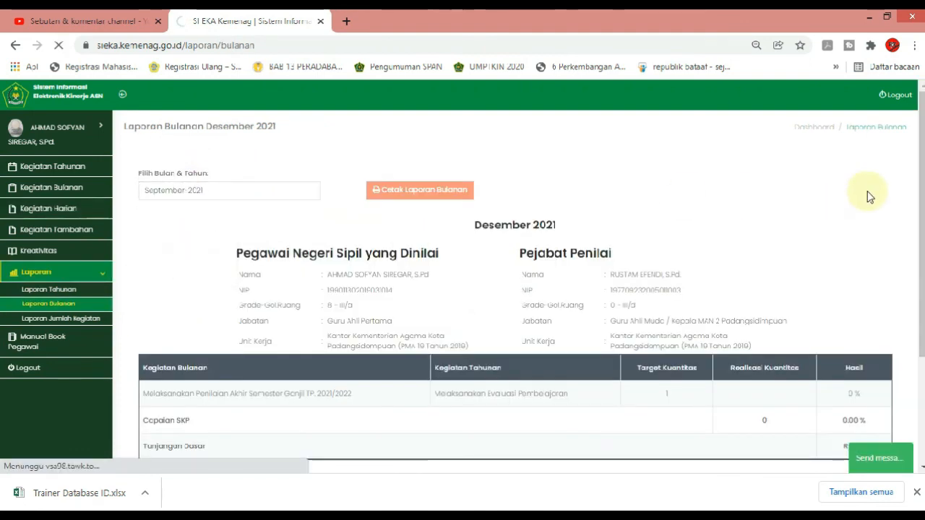
{"action": "scroll", "coordinate": [915, 185], "scroll_direction": "down", "scroll_amount": 6}
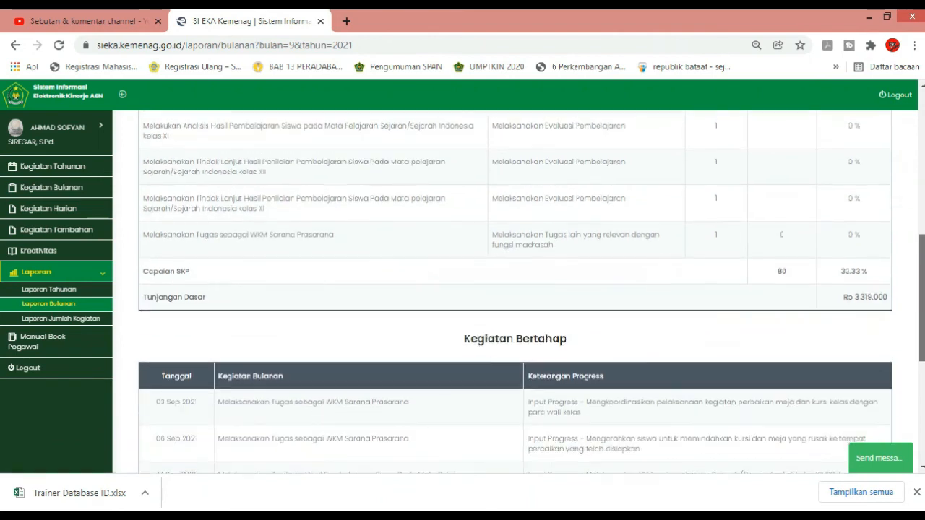
{"action": "scroll", "coordinate": [903, 250], "scroll_direction": "up", "scroll_amount": 2}
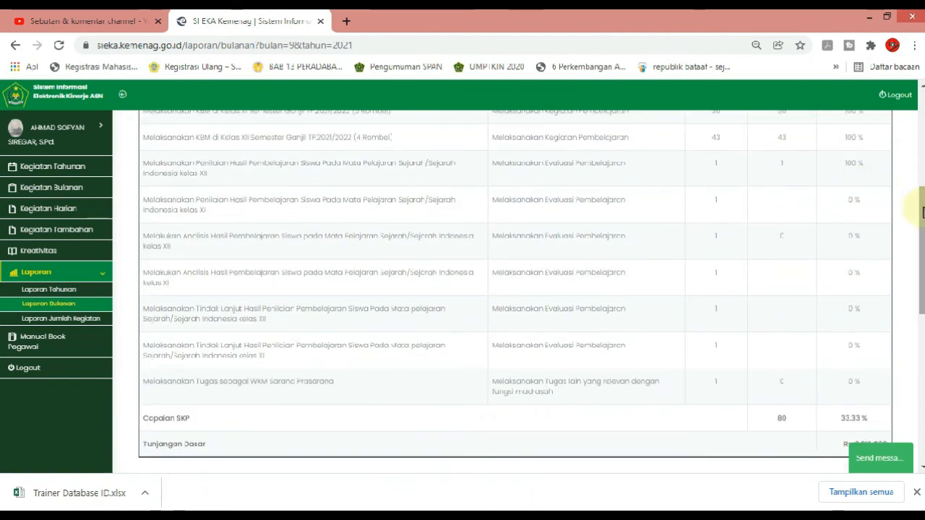
{"action": "scroll", "coordinate": [922, 212], "scroll_direction": "down", "scroll_amount": 5}
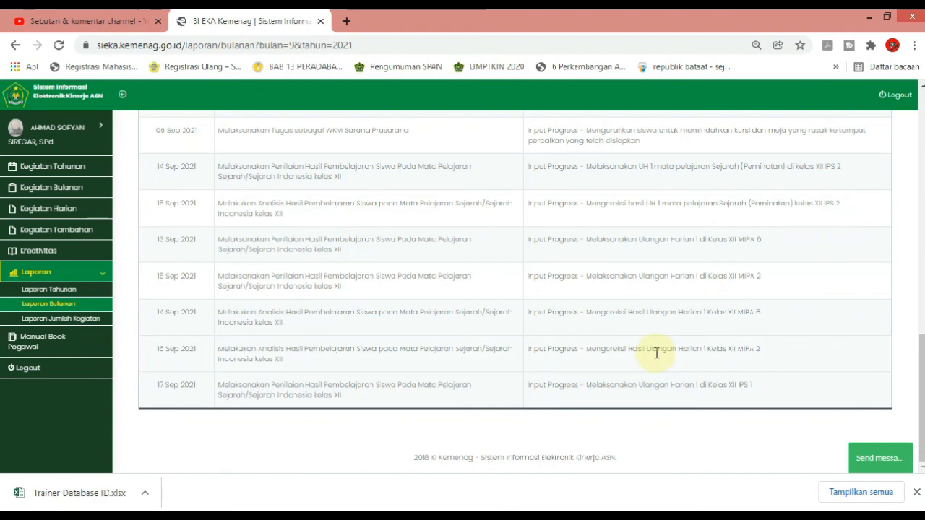
{"action": "left_click_drag", "start_coordinate": [921, 382], "coordinate": [908, 123]}
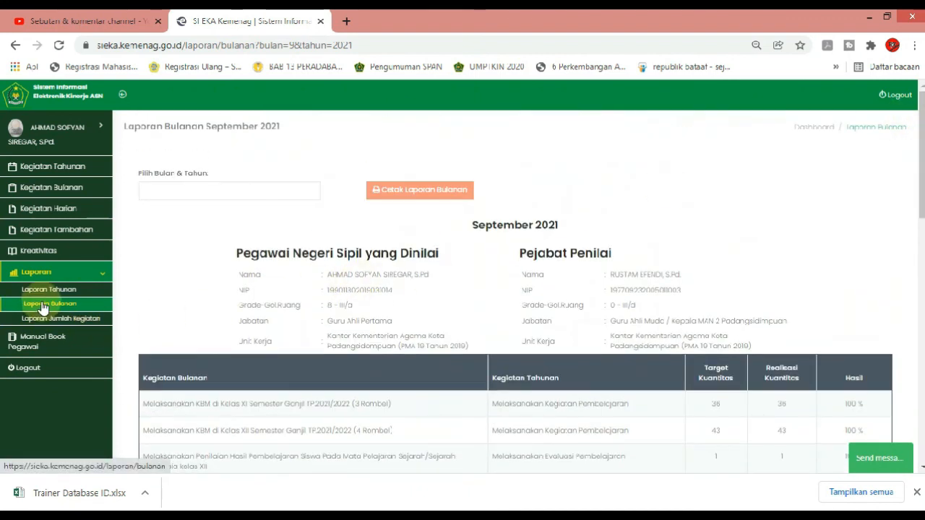
Return to the daily activities list.
{"action": "left_click", "coordinate": [48, 209]}
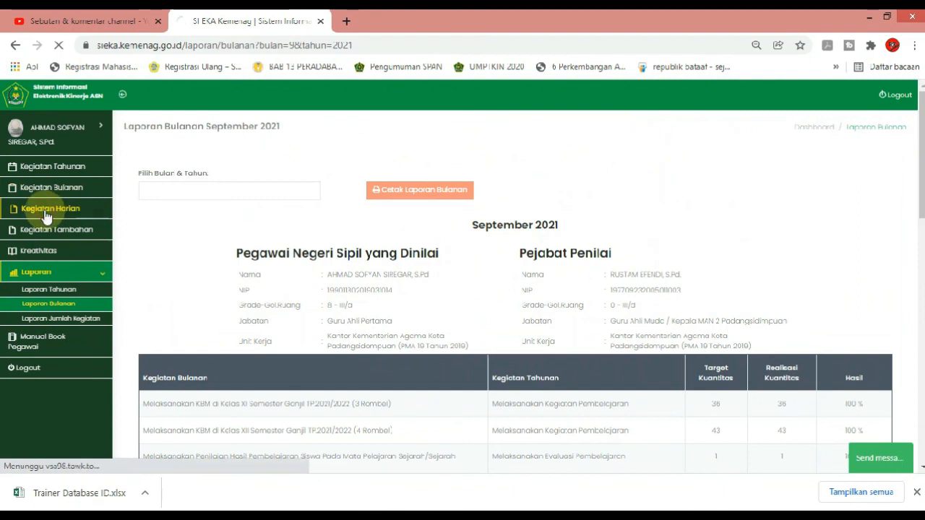